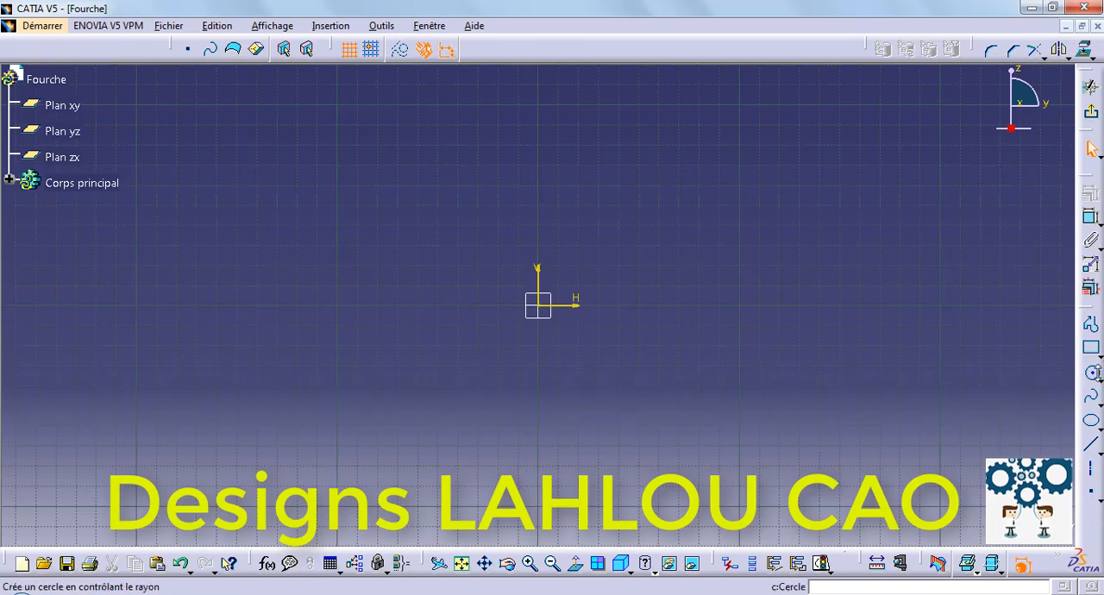
# Sketch two concentric half-circle arcs centred on the origin, right of the vertical axis, with radii of about 48 mm and 79 mm.
pyautogui.click(1101, 378)
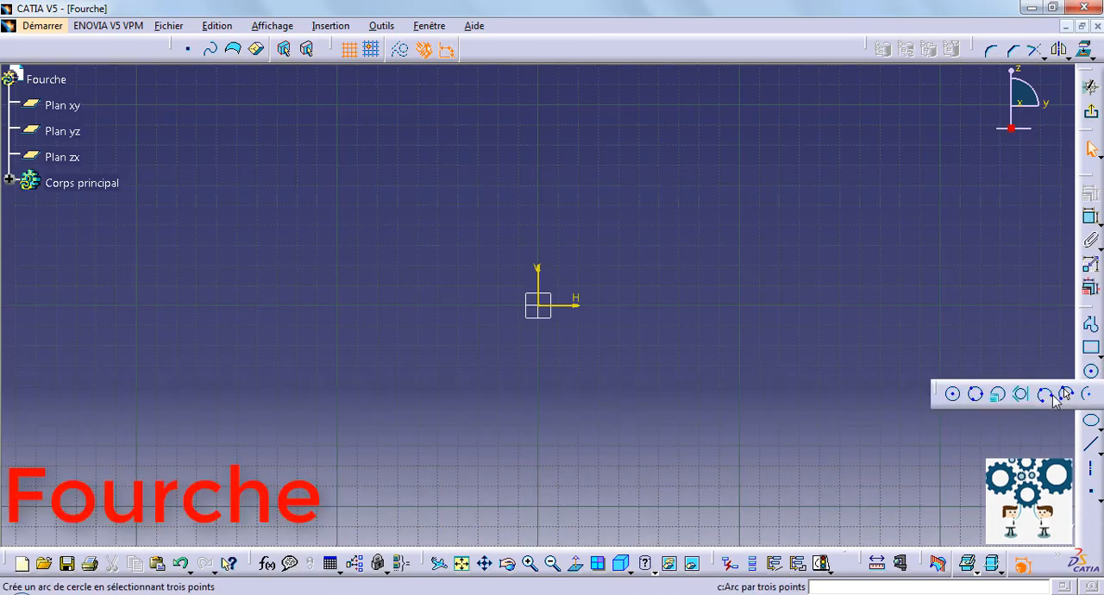
pyautogui.click(956, 383)
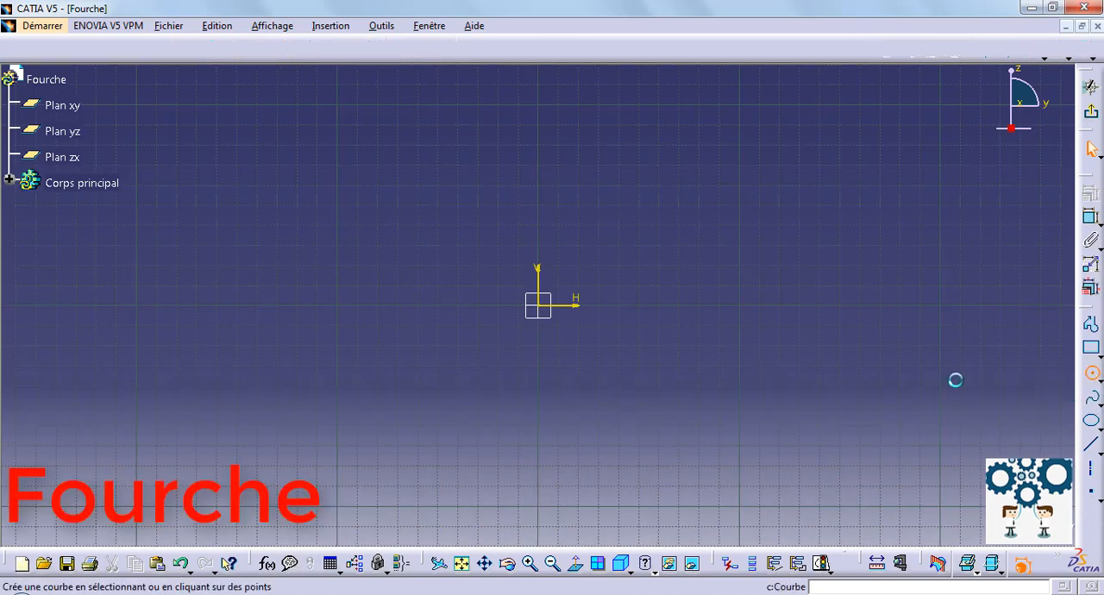
pyautogui.click(541, 305)
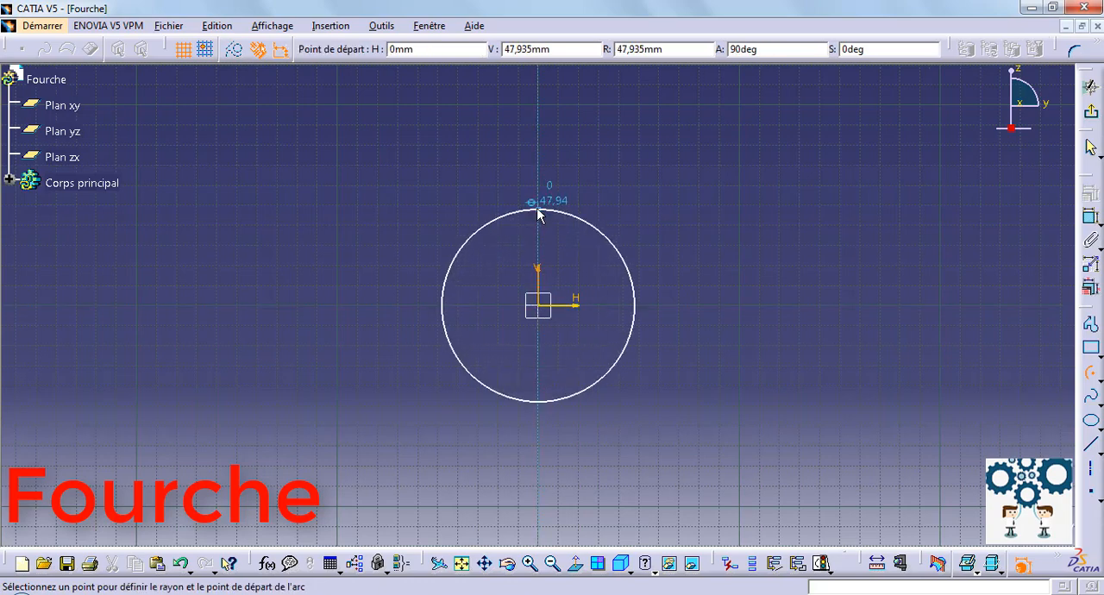
pyautogui.click(538, 211)
pyautogui.click(537, 426)
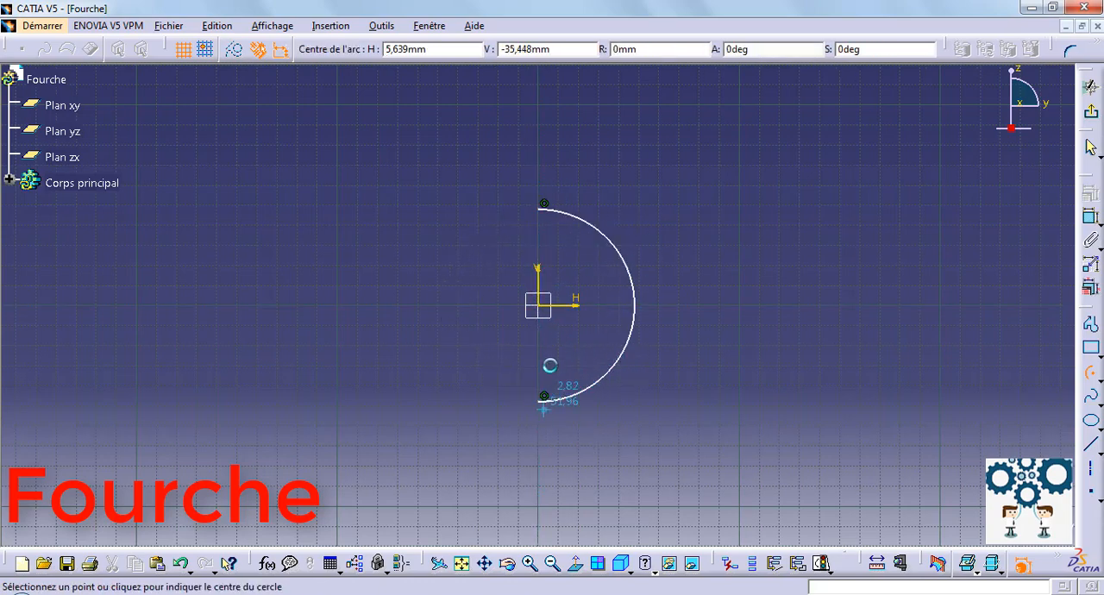
pyautogui.click(541, 306)
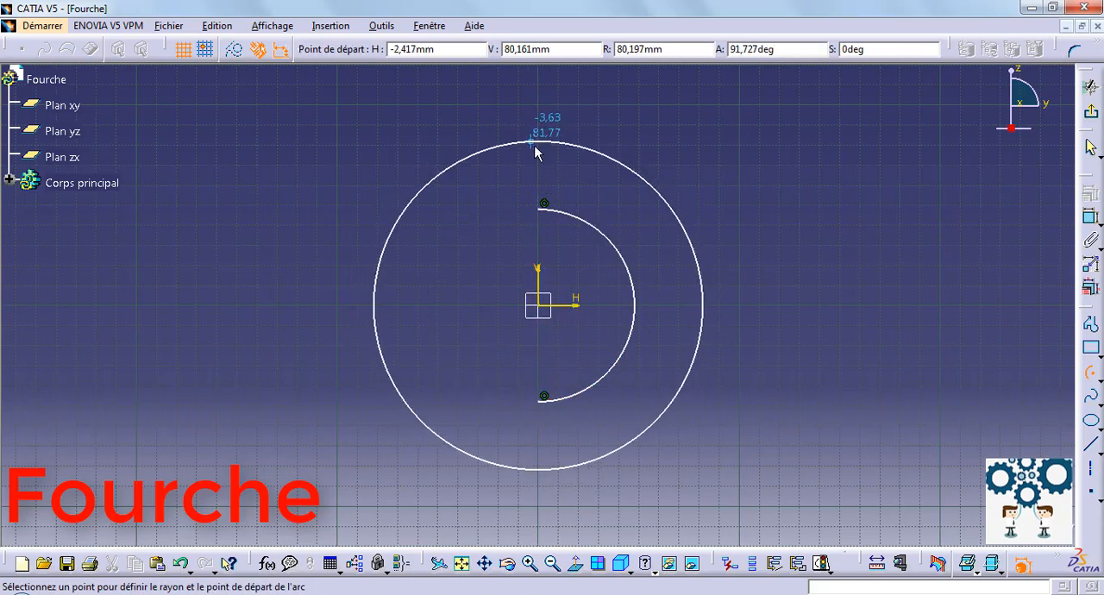
pyautogui.click(538, 146)
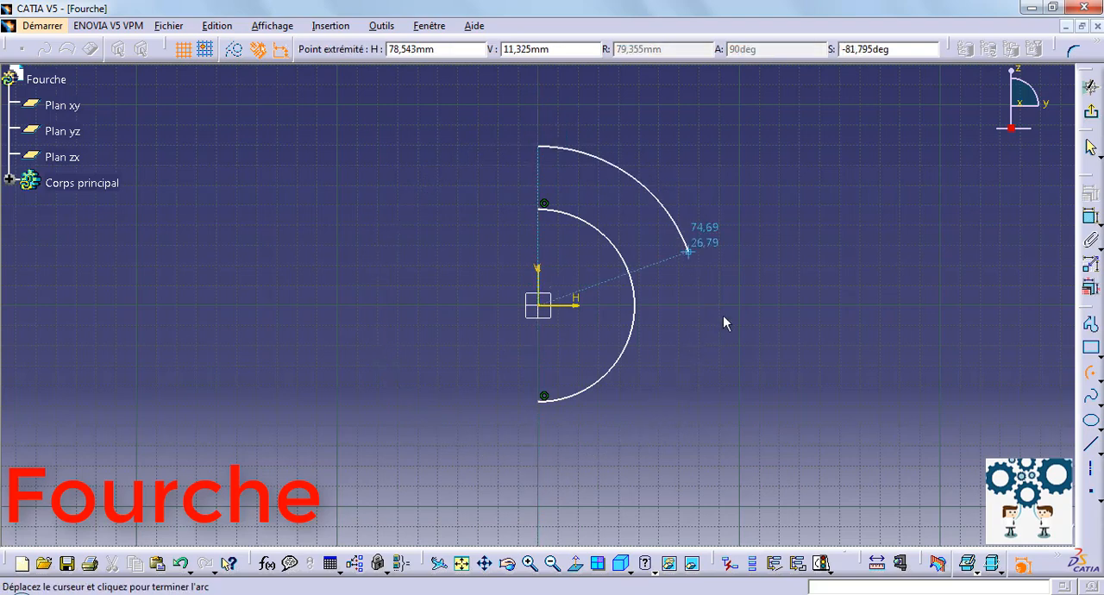
pyautogui.click(538, 466)
# Add a radius dimension to the larger arc and set it to 25 mm.
pyautogui.click(1091, 217)
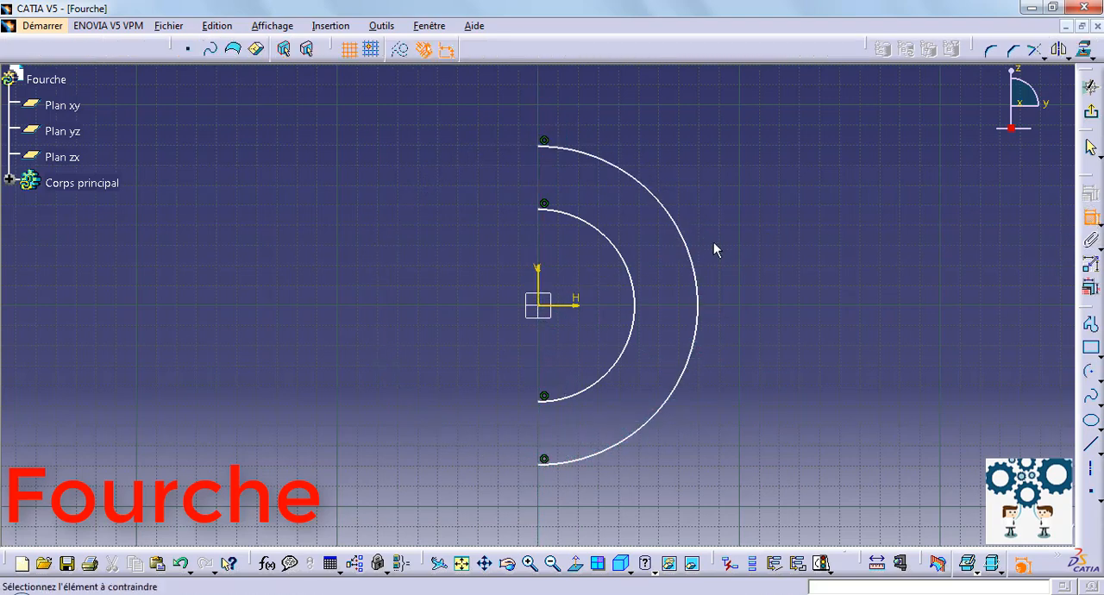
pyautogui.click(694, 275)
pyautogui.click(812, 276)
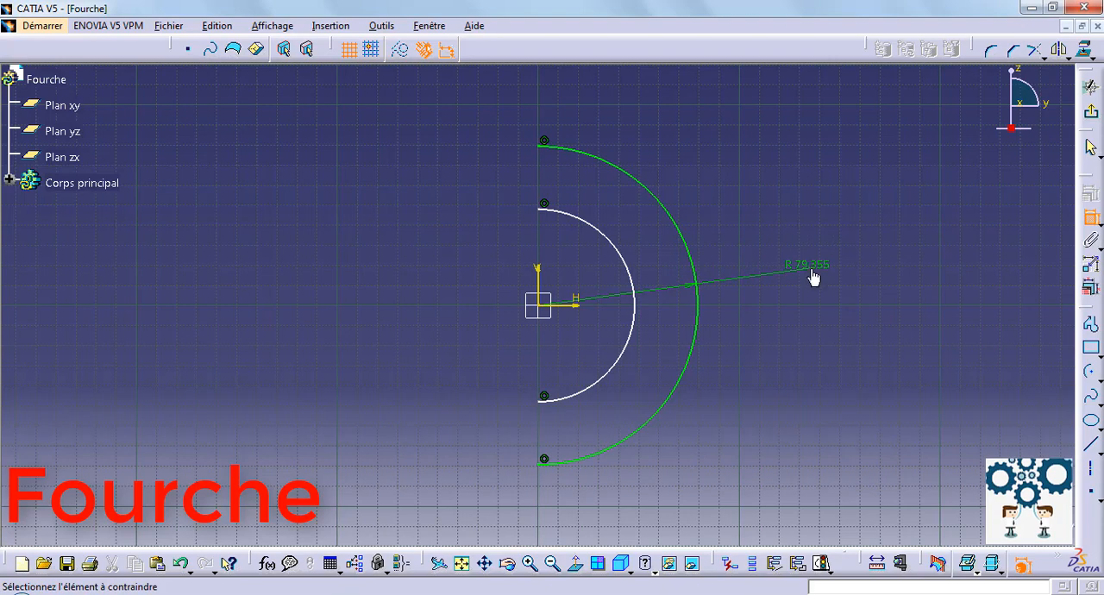
pyautogui.doubleClick(809, 268)
pyautogui.write('25')
pyautogui.press('Return')
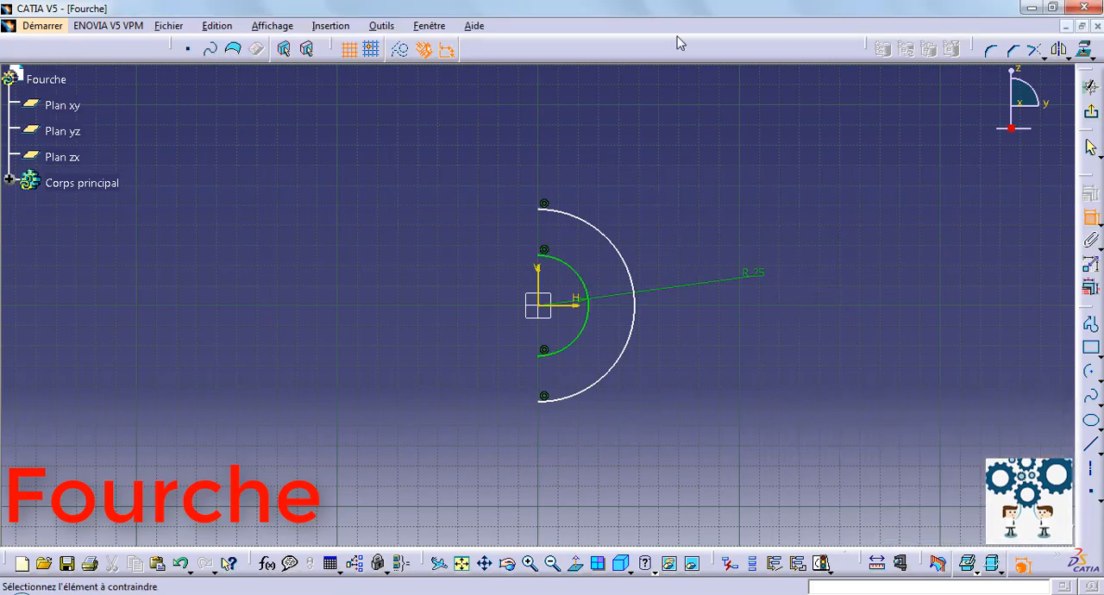
# Dimension the radius of the other arc and set it to 35 mm.
pyautogui.click(630, 264)
pyautogui.click(876, 238)
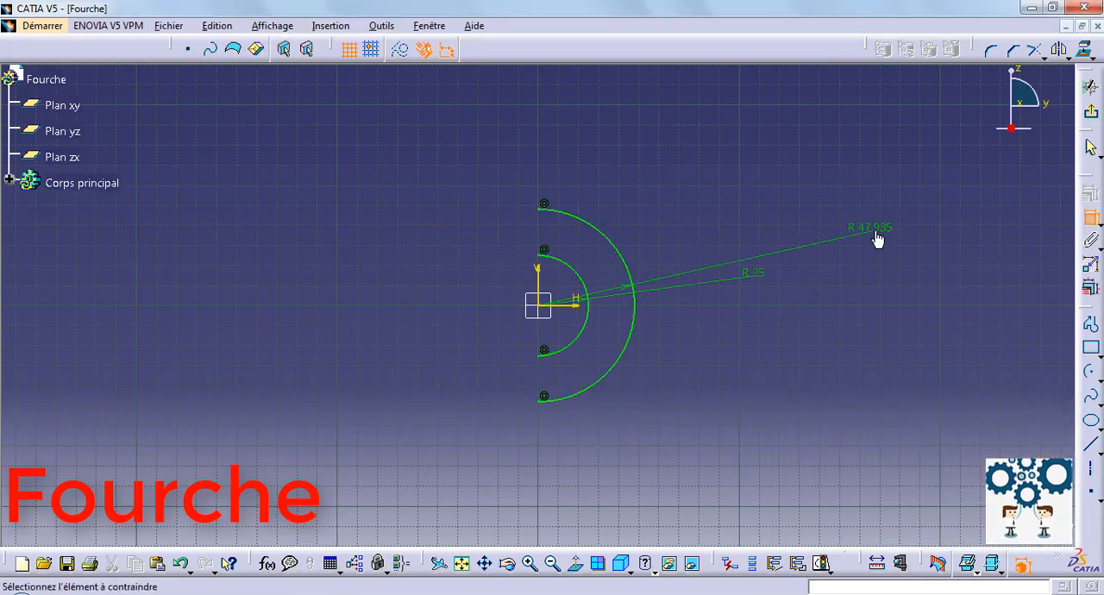
pyautogui.doubleClick(874, 230)
pyautogui.write('35')
pyautogui.press('Return')
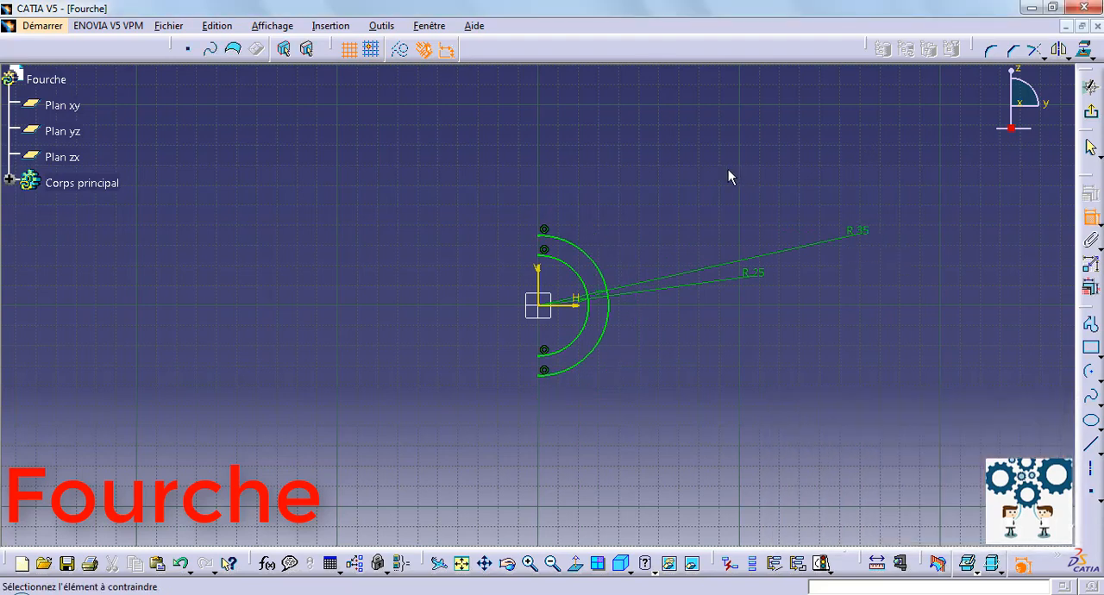
# Draw a profile joining the arcs' upper ends: two horizontal lines about 50 mm long connected by a short vertical line.
pyautogui.moveTo(728, 169)
pyautogui.mouseDown(button='middle')
pyautogui.moveTo(710, 236)
pyautogui.moveTo(715, 190)
pyautogui.moveTo(739, 205)
pyautogui.moveTo(715, 127)
pyautogui.mouseUp(button='middle')
pyautogui.click(1091, 325)
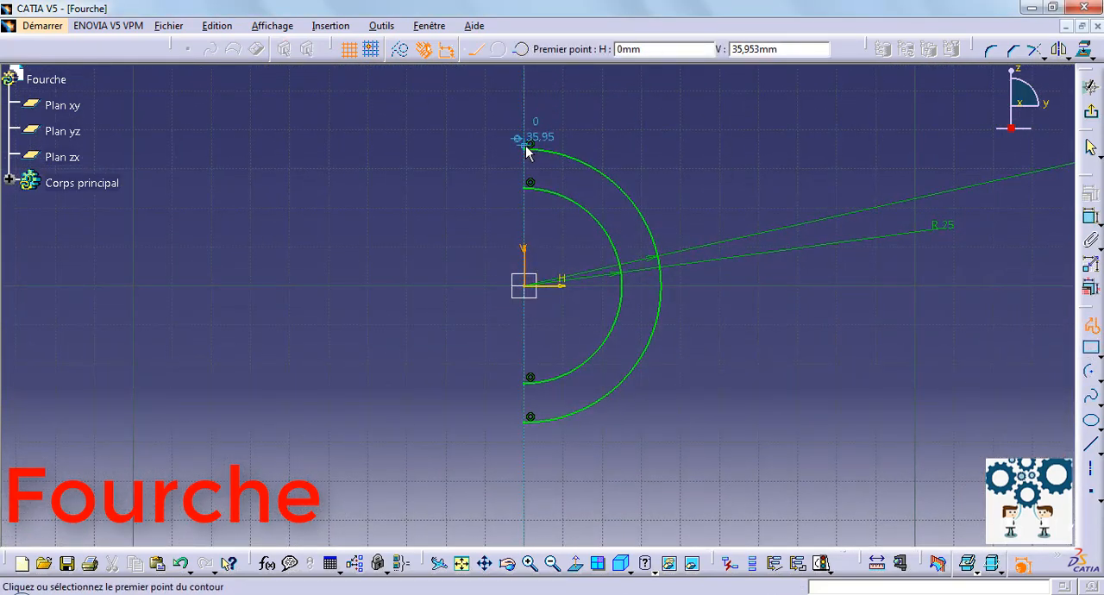
pyautogui.click(530, 150)
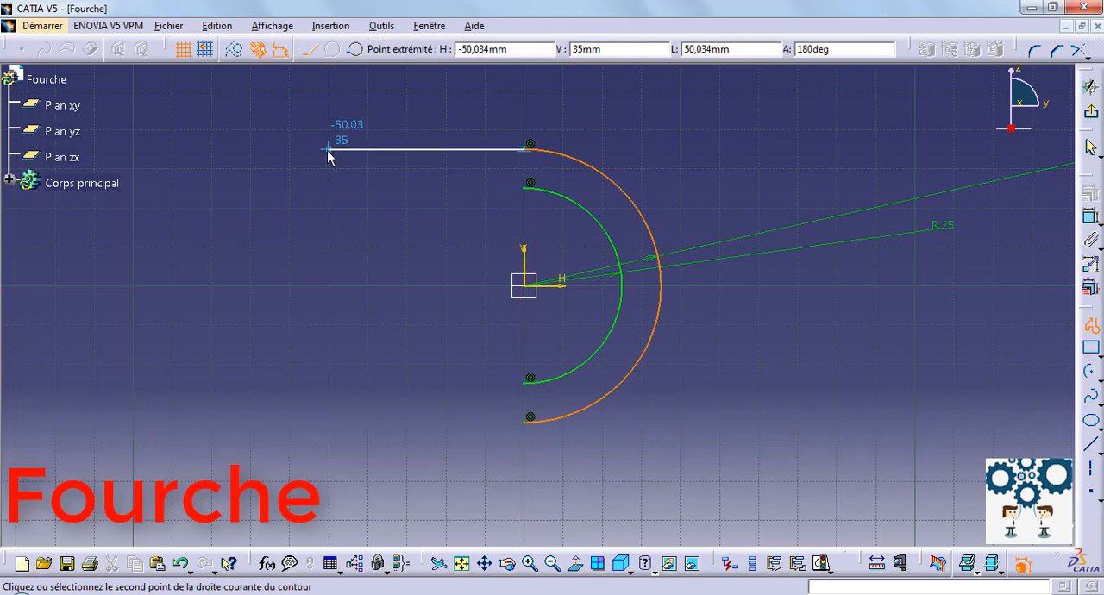
pyautogui.click(329, 187)
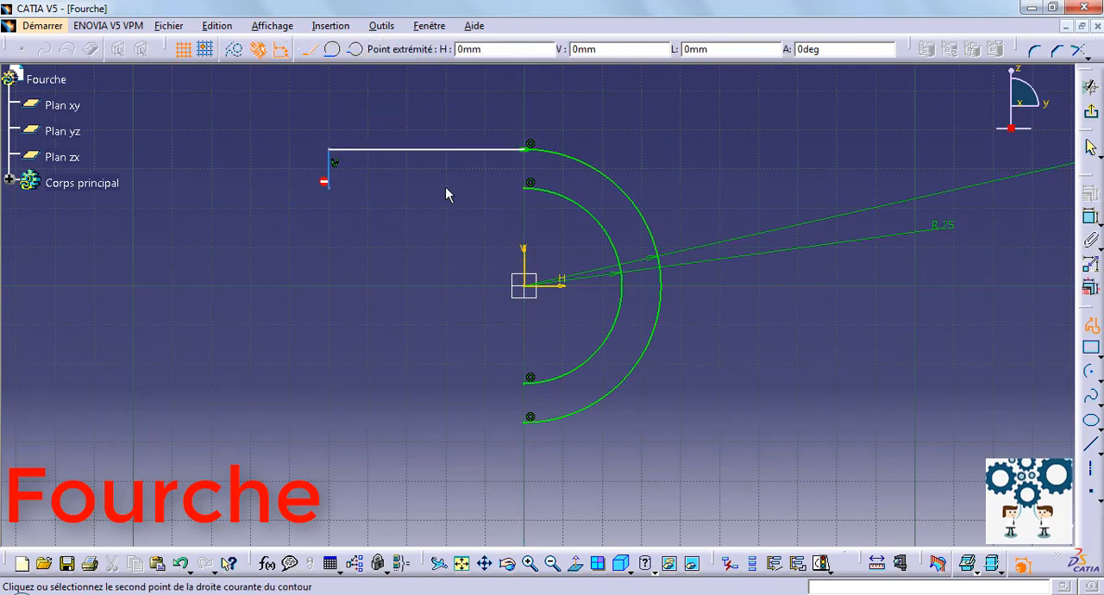
pyautogui.click(524, 187)
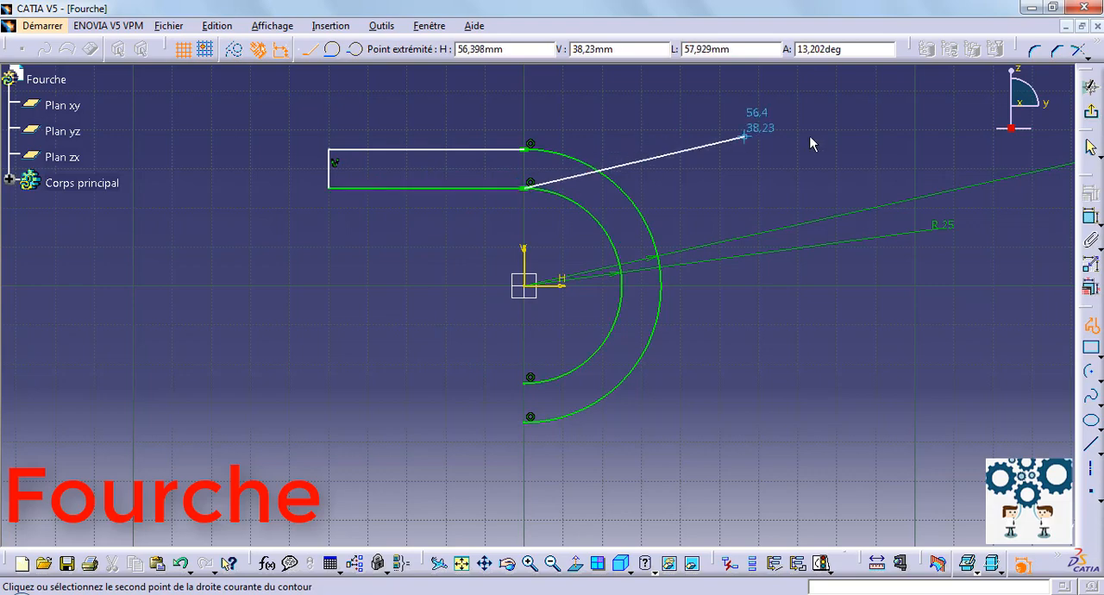
pyautogui.press('Escape')
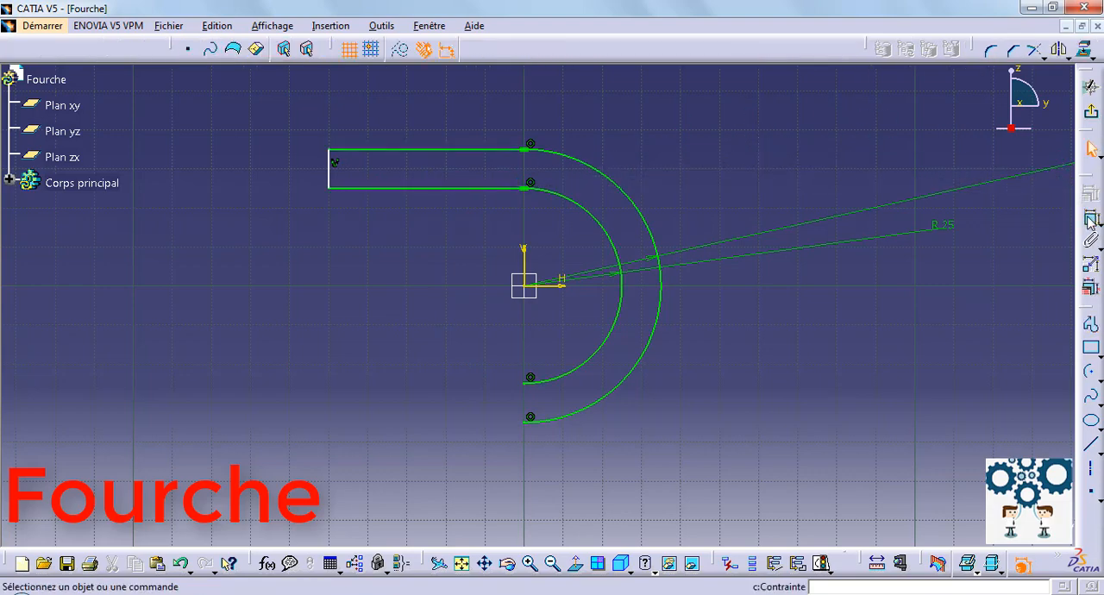
# Constrain the distance between the short vertical end line and the vertical axis to 15 mm.
pyautogui.click(329, 177)
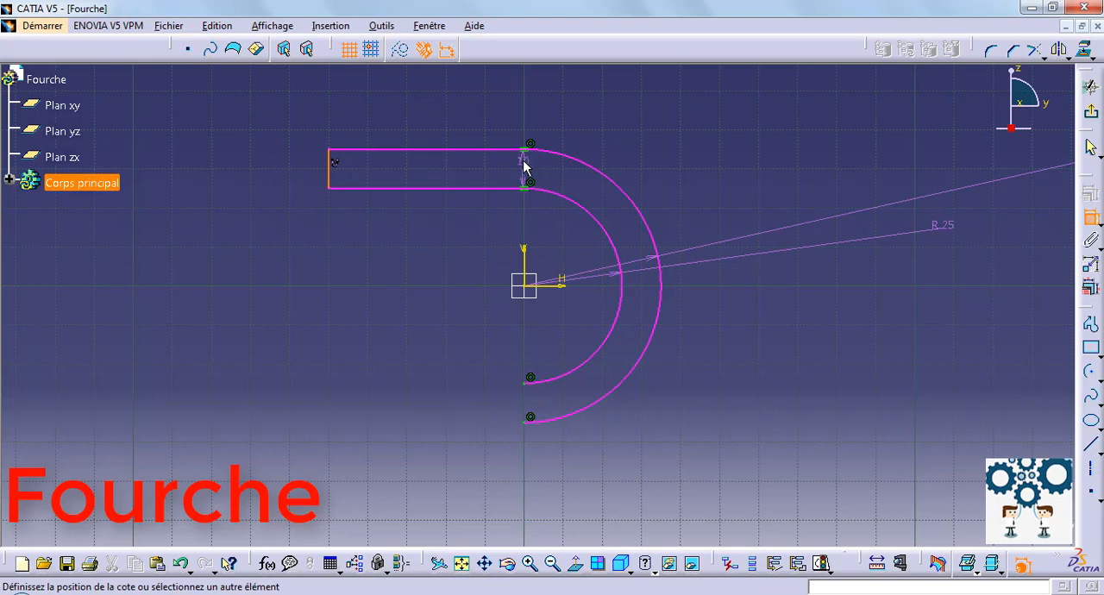
pyautogui.click(523, 257)
pyautogui.click(433, 247)
pyautogui.doubleClick(433, 247)
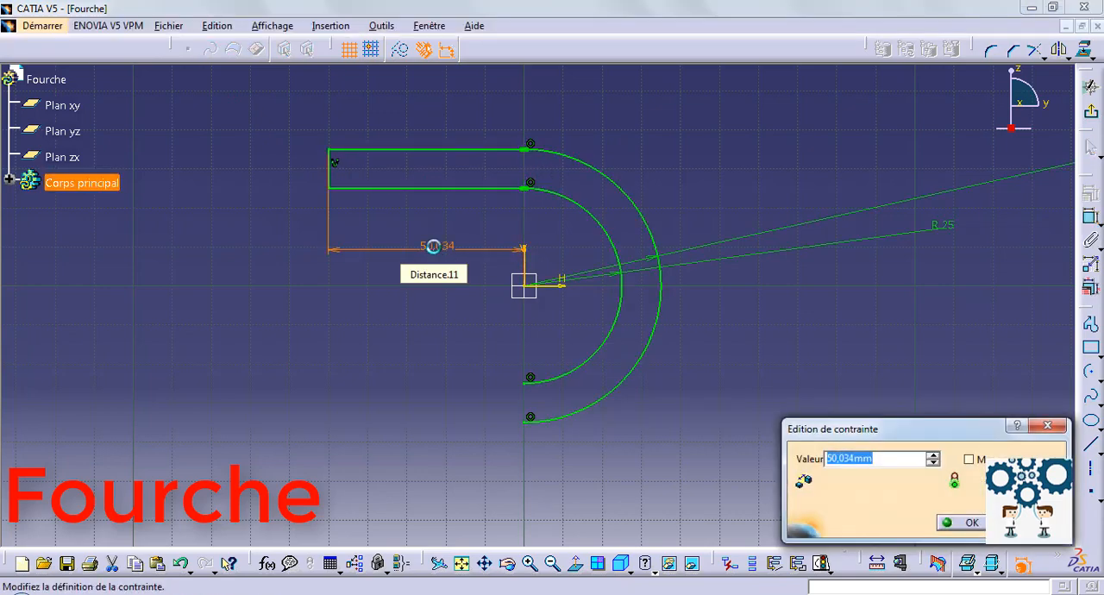
pyautogui.write('15')
pyautogui.press('Return')
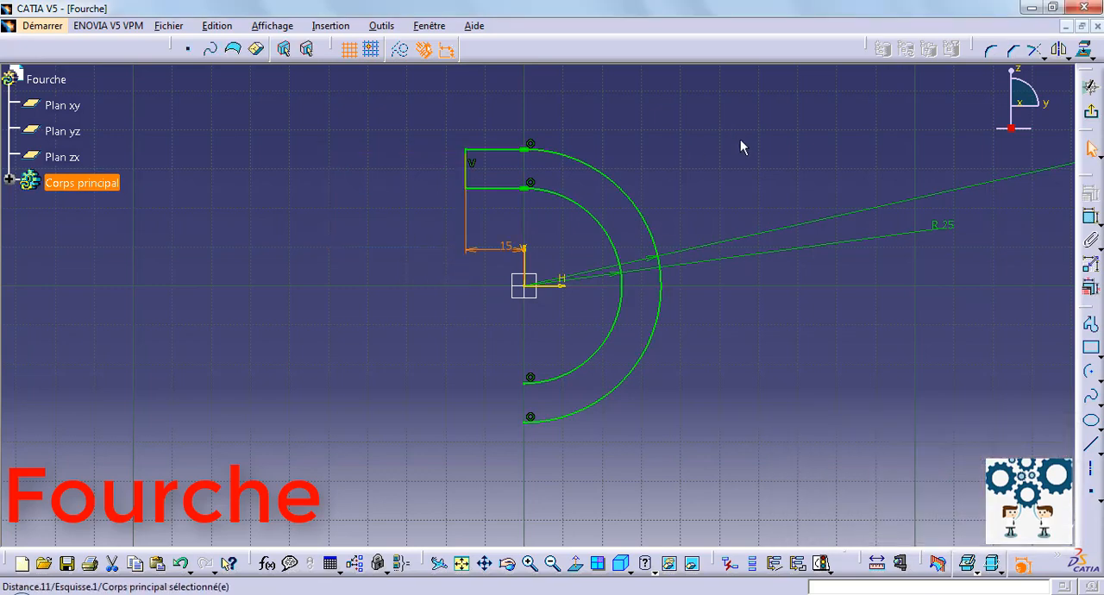
pyautogui.click(677, 145)
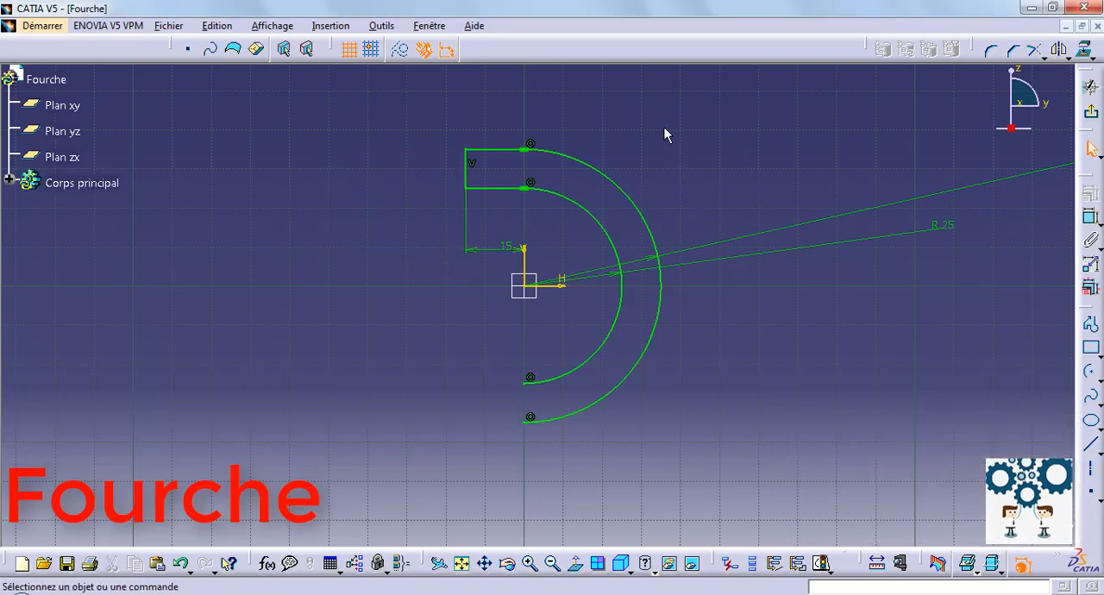
# Mirror the three upper arm lines about the horizontal axis to form the lower arm.
pyautogui.keyDown('ctrl'); pyautogui.click(469, 172); pyautogui.keyUp('ctrl')
pyautogui.keyDown('ctrl'); pyautogui.click(495, 187); pyautogui.keyUp('ctrl')
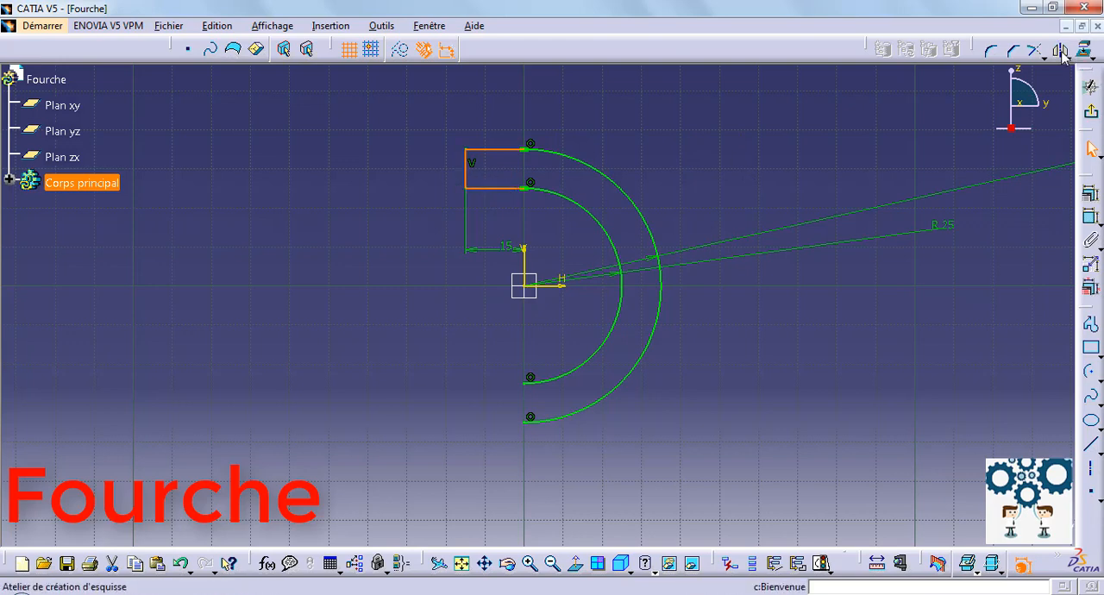
pyautogui.click(1090, 84)
pyautogui.click(554, 285)
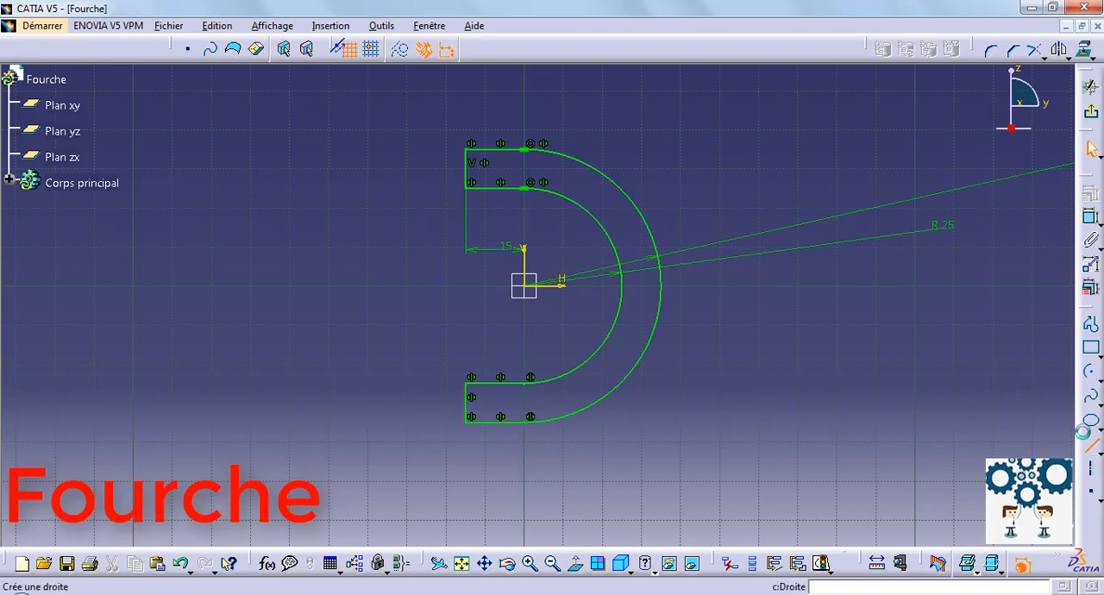
# Draw a vertical line about 79 mm long to the right of the arcs.
pyautogui.click(1092, 445)
pyautogui.click(778, 116)
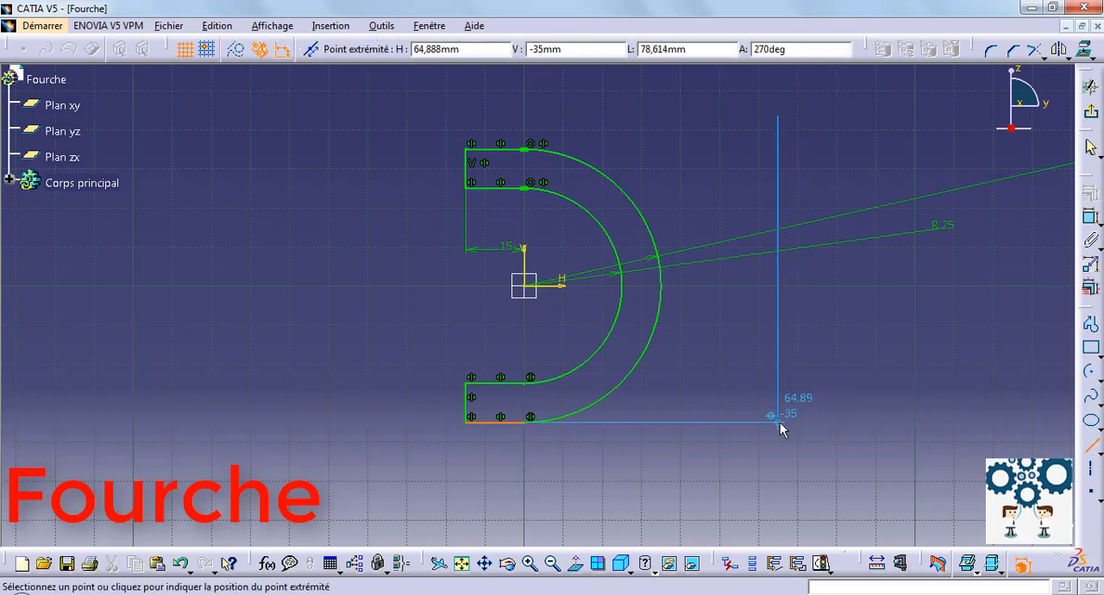
pyautogui.click(780, 424)
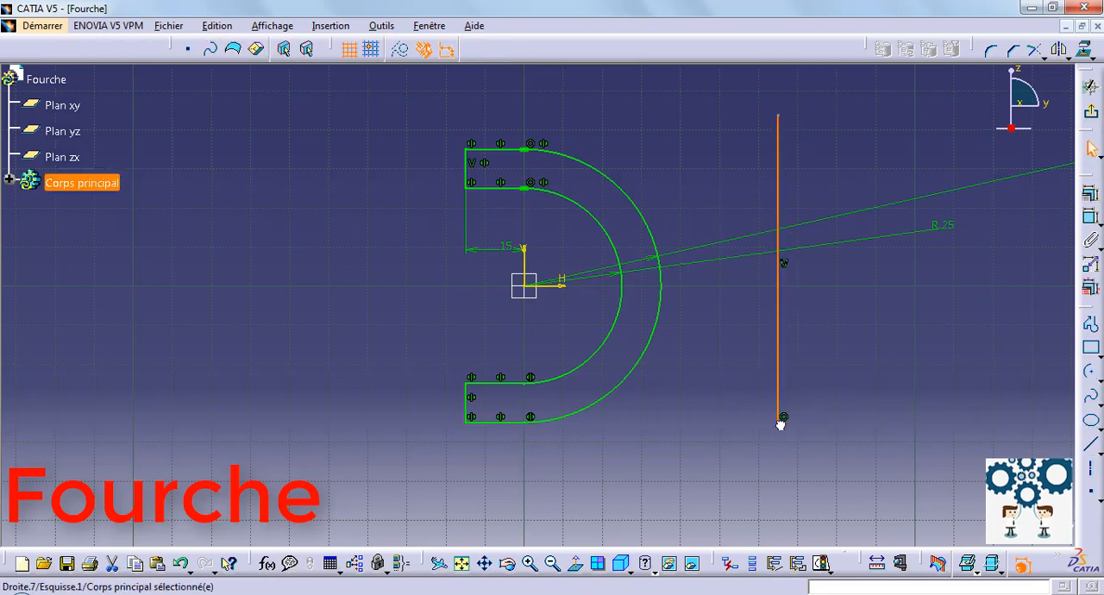
# Constrain the new vertical line's distance from the vertical axis to 31 mm.
pyautogui.click(1090, 216)
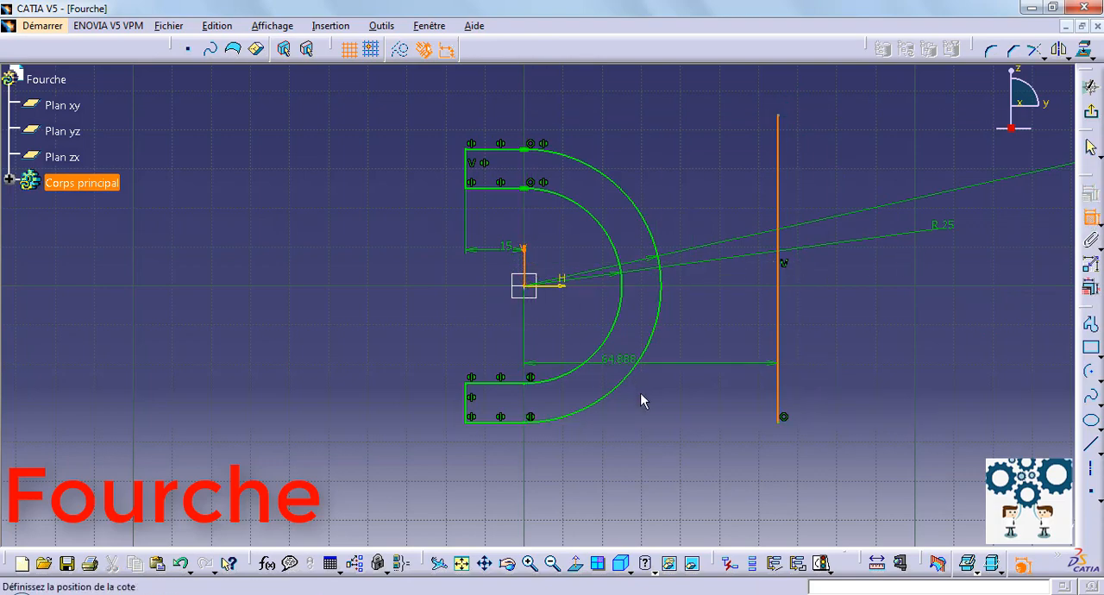
pyautogui.click(666, 452)
pyautogui.doubleClick(672, 462)
pyautogui.write('3')
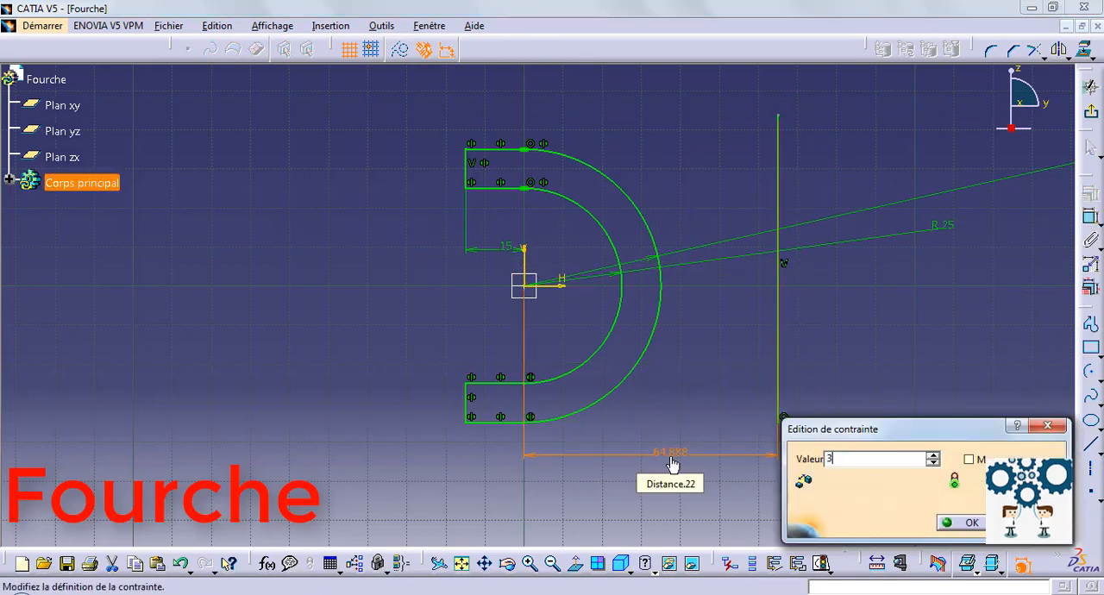
pyautogui.write('1mm')
pyautogui.press('Return')
pyautogui.click(832, 377)
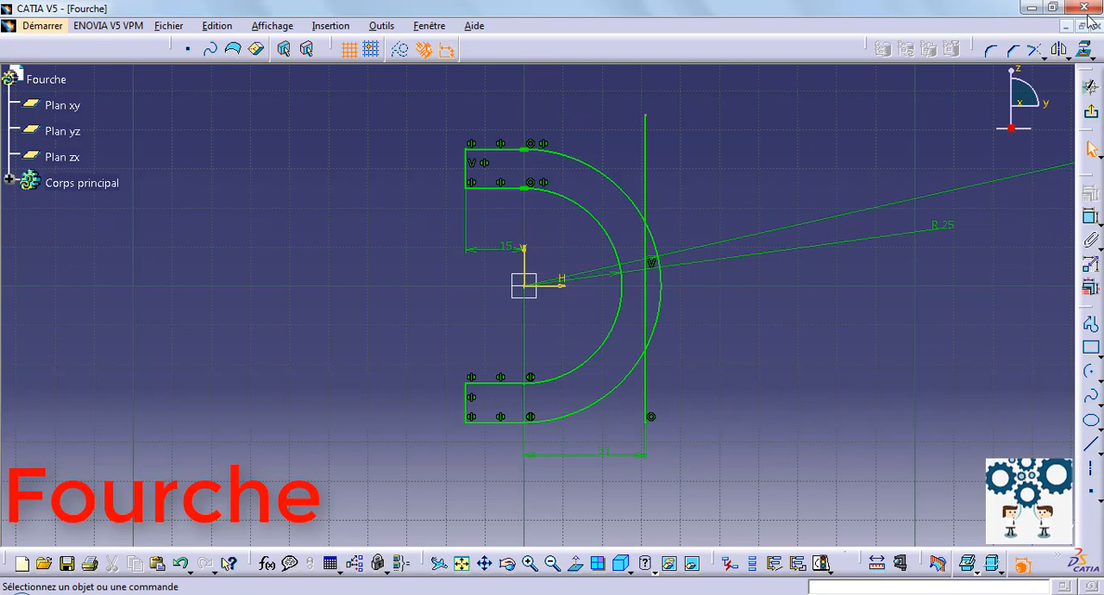
# Quick-trim the vertical line's two ends and the outer arc portion beyond it, and exit the sketch.
pyautogui.click(1044, 57)
pyautogui.click(1040, 120)
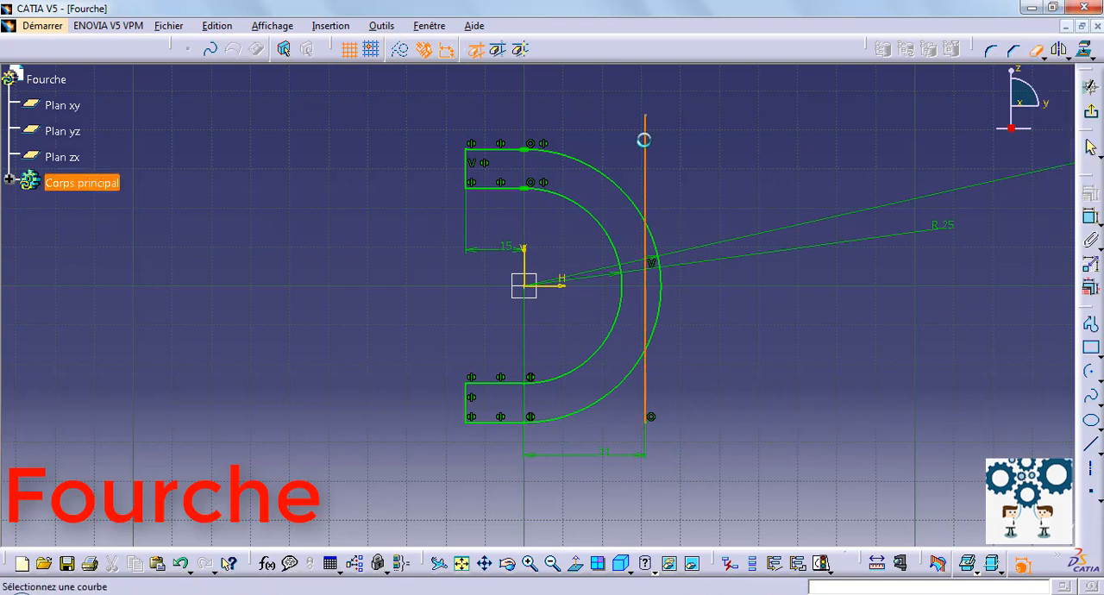
pyautogui.click(645, 140)
pyautogui.click(659, 248)
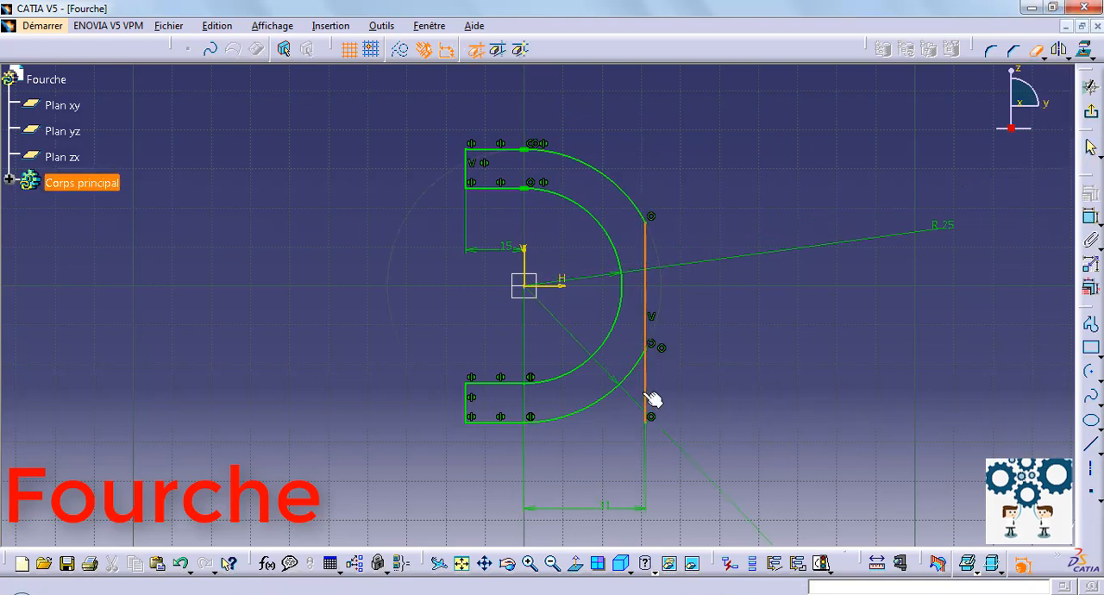
pyautogui.click(648, 398)
pyautogui.click(1091, 114)
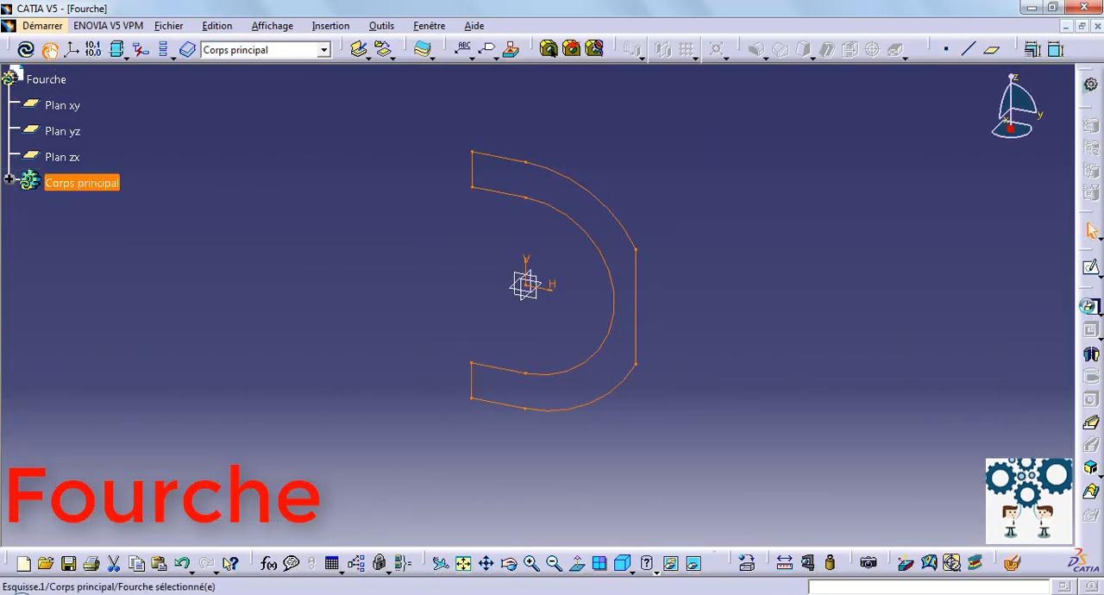
# Extrude the closed profile with a length of 15 mm and symmetric extension.
pyautogui.click(1092, 306)
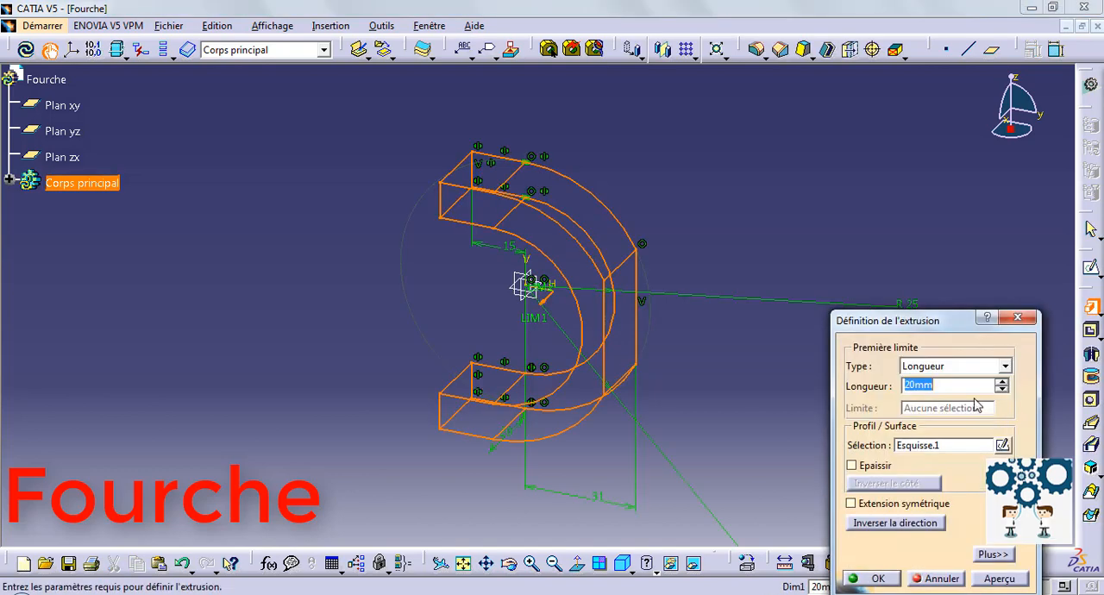
pyautogui.click(891, 511)
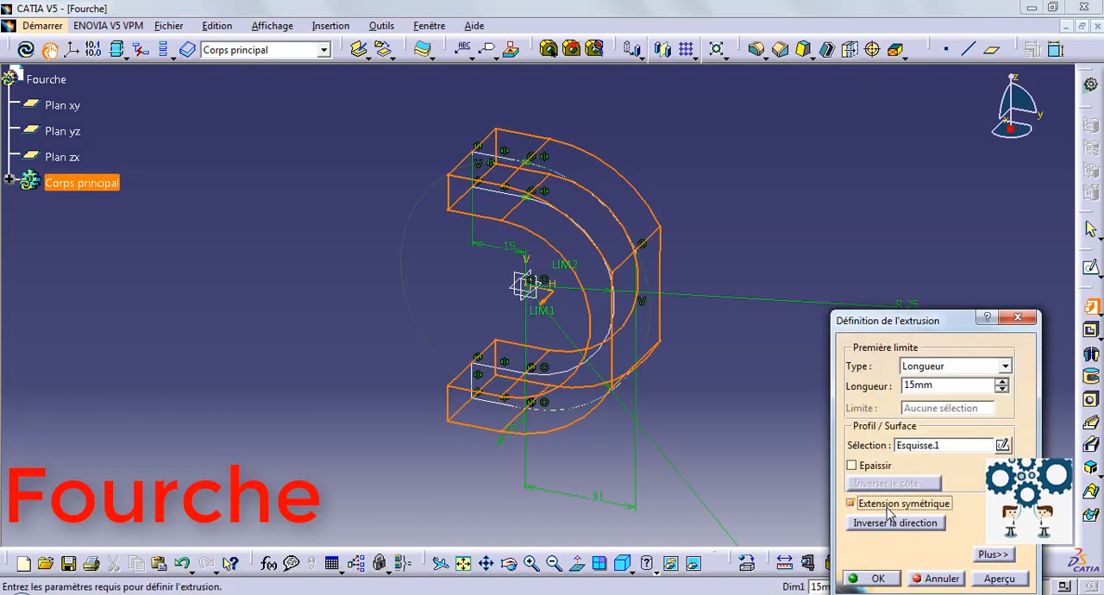
pyautogui.click(881, 581)
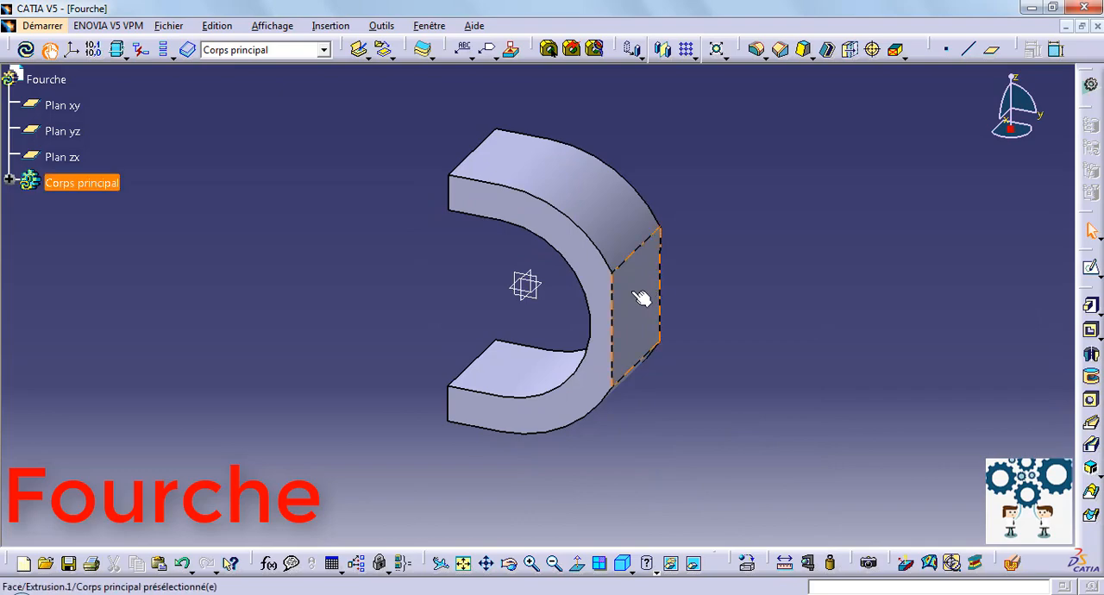
# On the flat outer face of the C-shaped body, sketch a circle about 67 mm in diameter centred on the origin.
pyautogui.click(640, 297)
pyautogui.click(1090, 268)
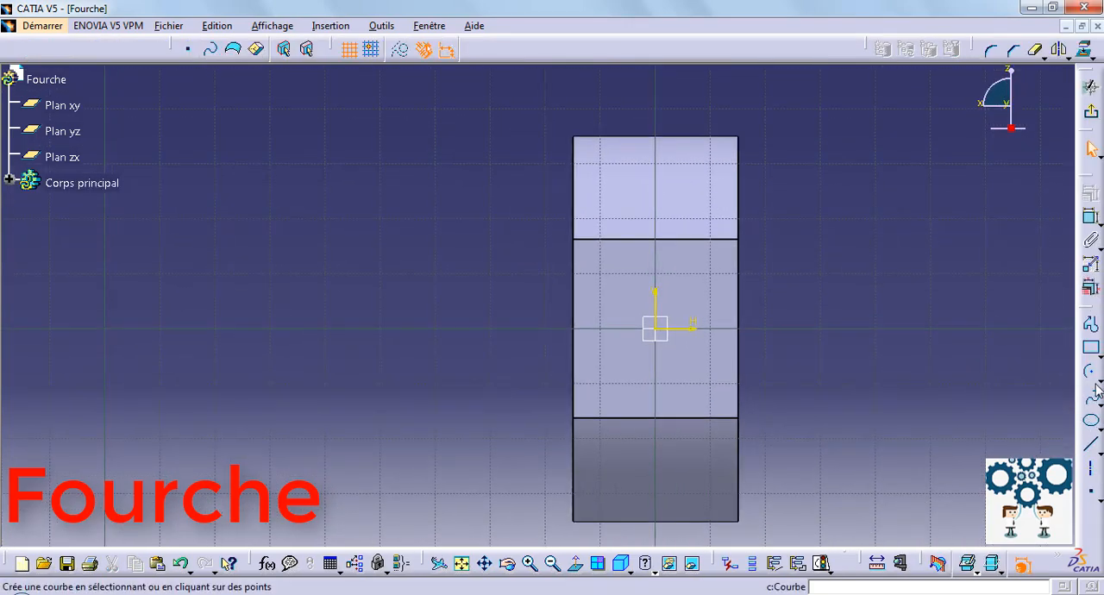
pyautogui.click(1096, 374)
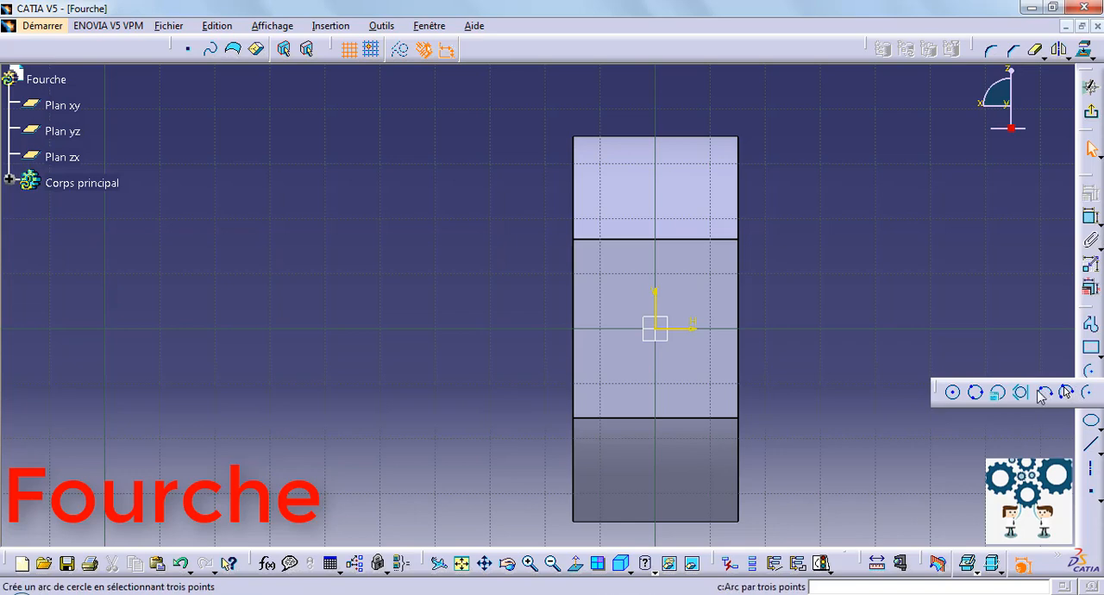
pyautogui.click(946, 390)
pyautogui.click(656, 328)
pyautogui.click(841, 325)
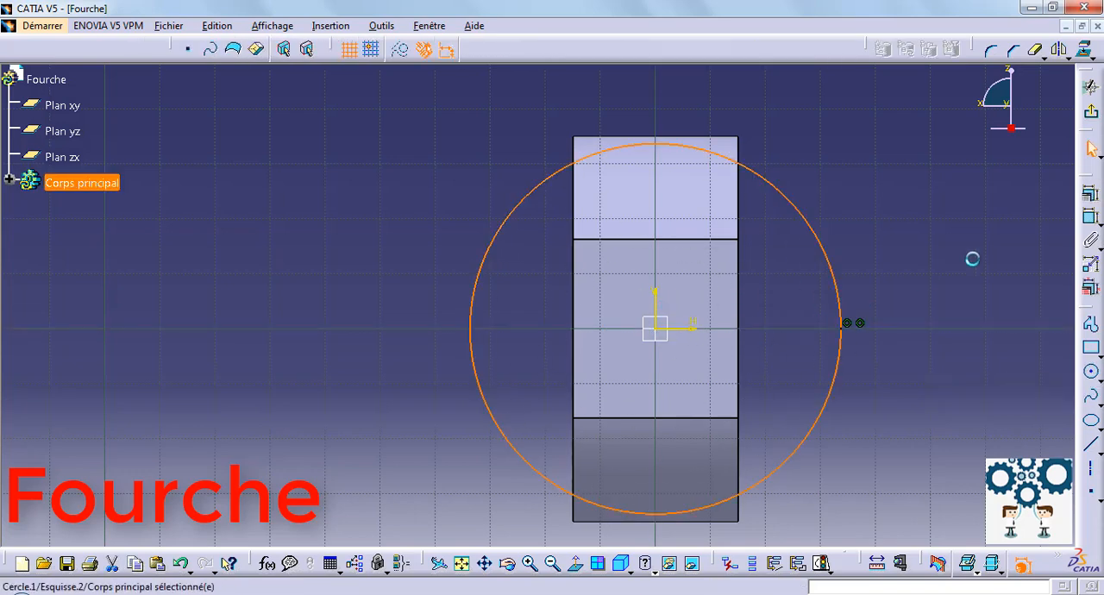
# Constrain the circle's diameter to 20 mm and exit the sketch.
pyautogui.click(835, 295)
pyautogui.click(988, 263)
pyautogui.doubleClick(989, 265)
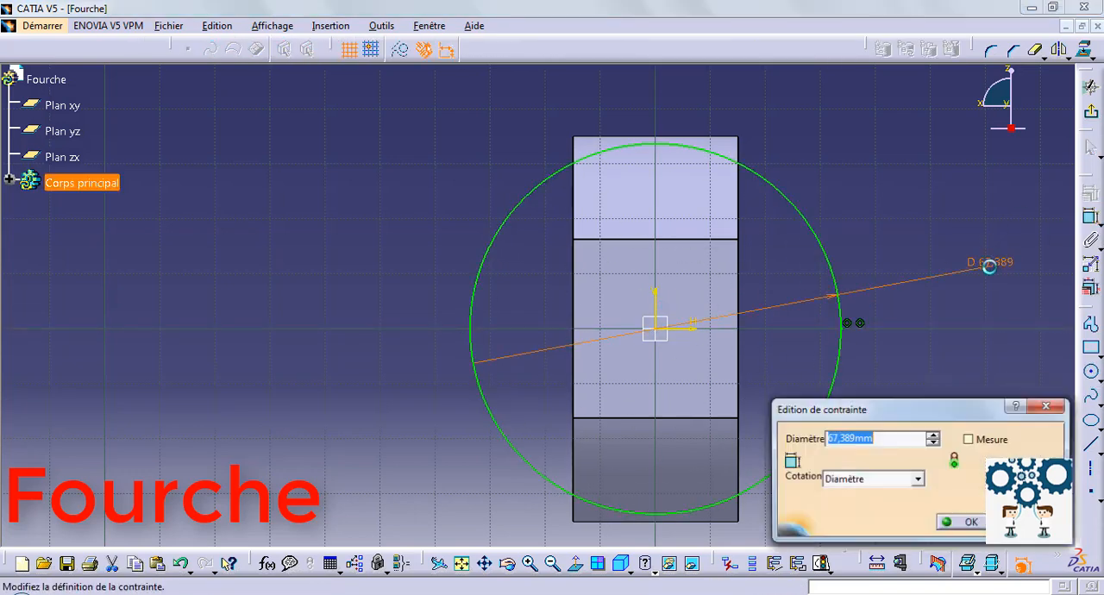
pyautogui.write('20')
pyautogui.press('Return')
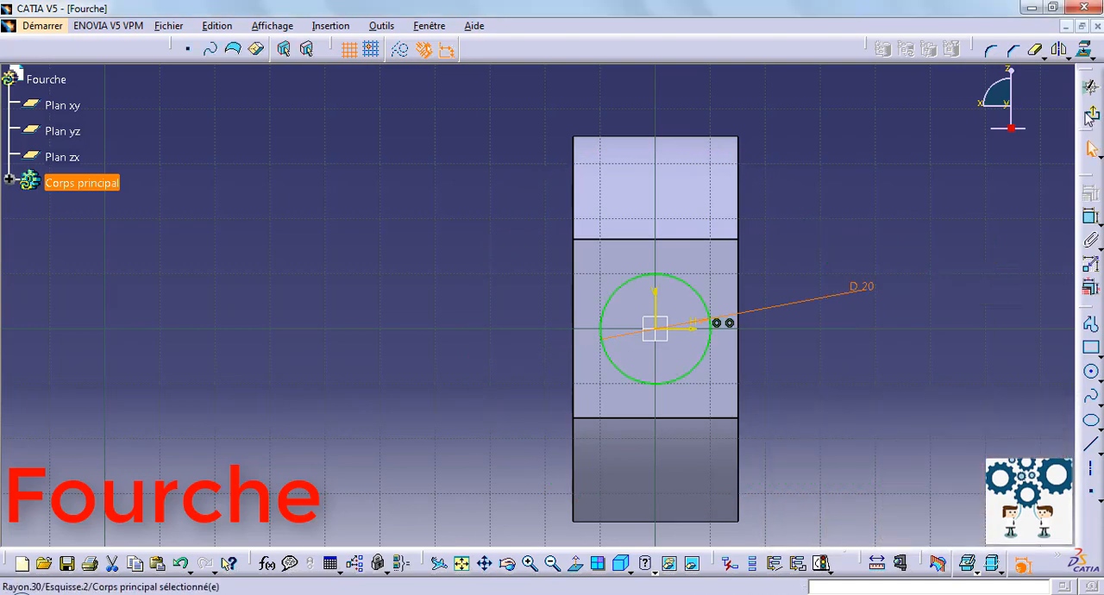
pyautogui.click(1091, 86)
# Extrude the 20 mm circle outward from the flat face with a length of 150 mm to form the shaft.
pyautogui.click(1091, 306)
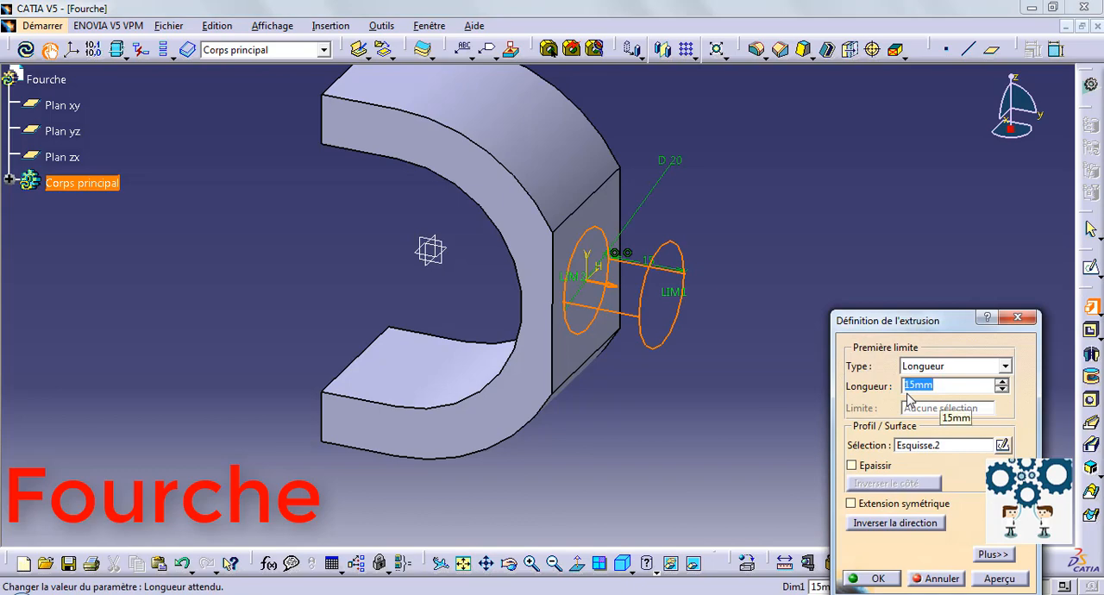
pyautogui.write('150')
pyautogui.press('Return')
pyautogui.click(828, 194)
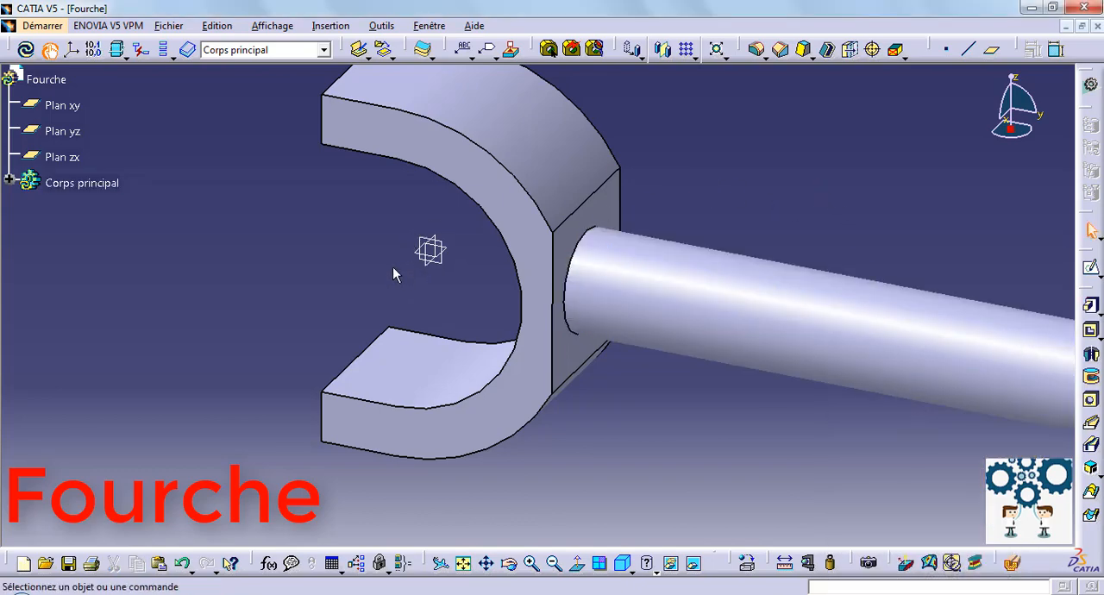
# On Plan xy, sketch a circle about 70 mm in diameter centred on the origin.
pyautogui.moveTo(294, 246); pyautogui.dragTo(447, 314, button='middle')
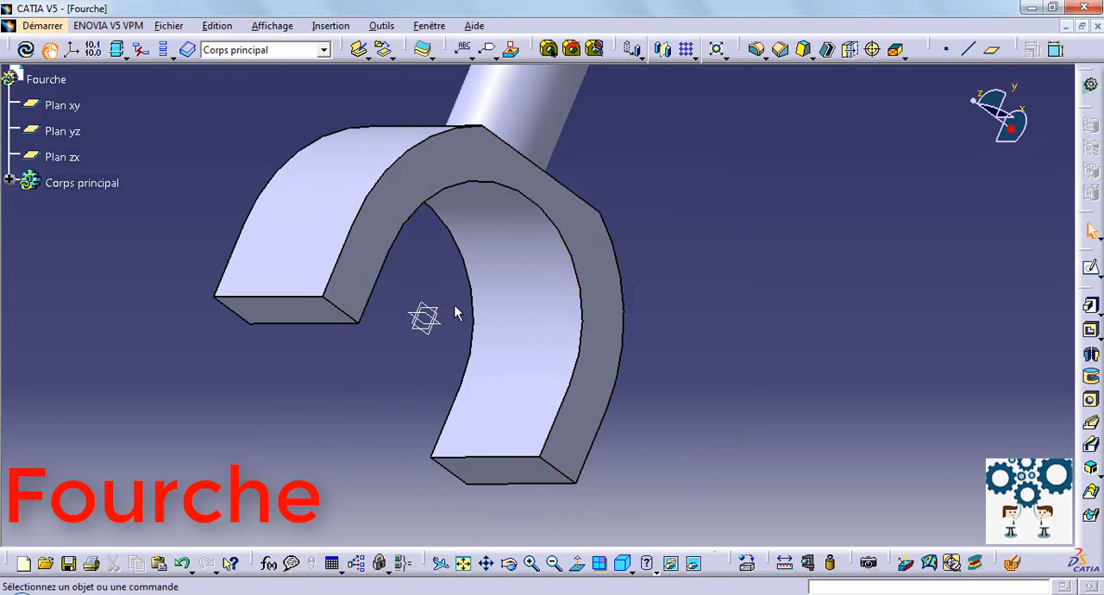
pyautogui.click(1091, 267)
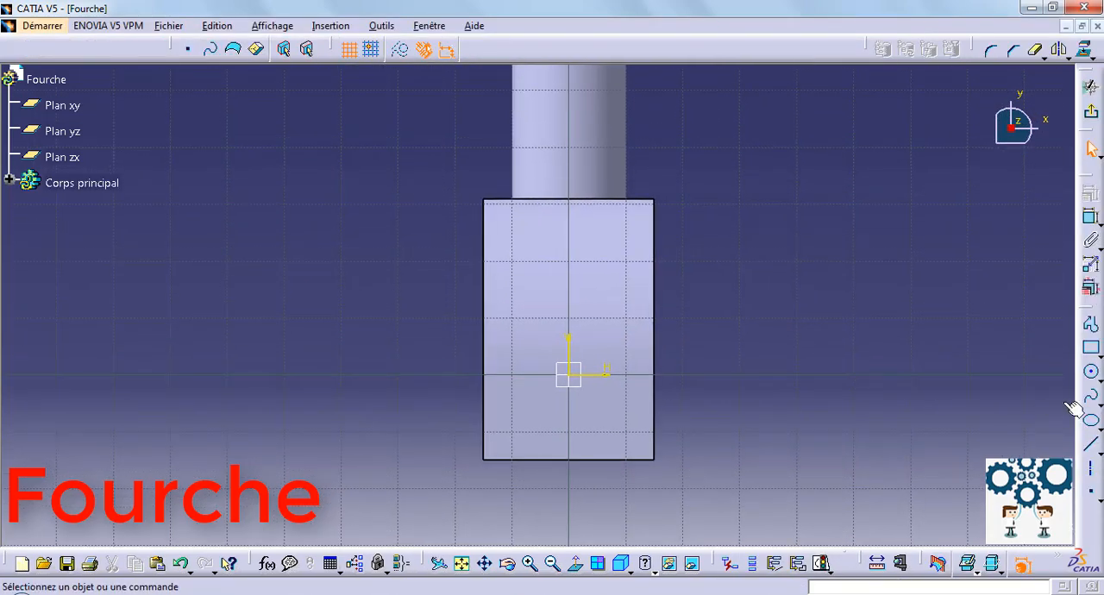
pyautogui.click(1091, 372)
pyautogui.click(570, 374)
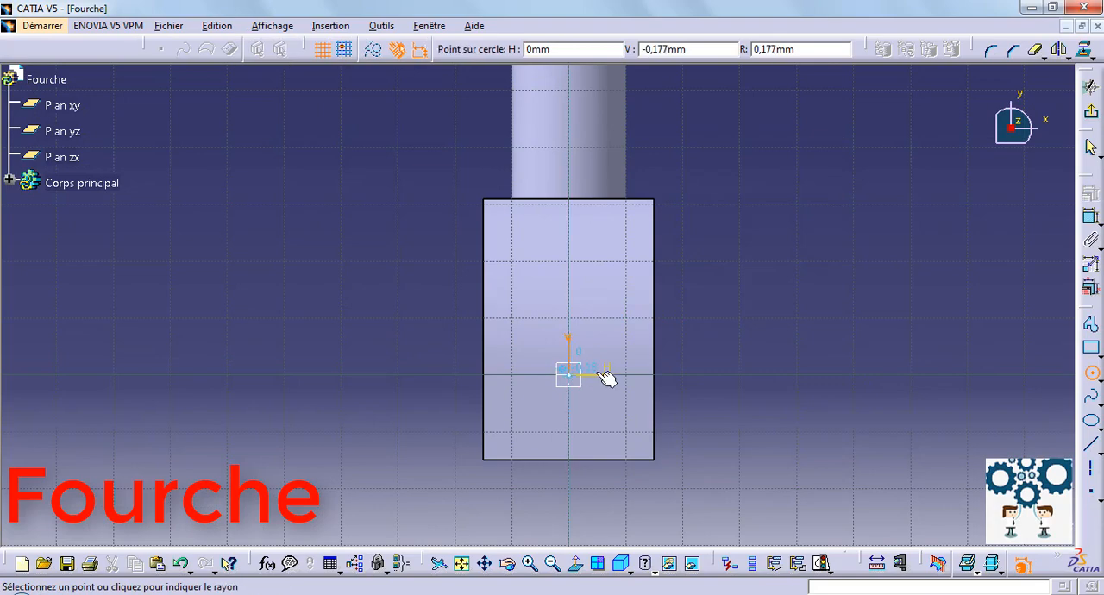
pyautogui.click(770, 371)
# Constrain the diameter of the circle on Plan xy to 20 mm and exit the sketch.
pyautogui.click(1091, 218)
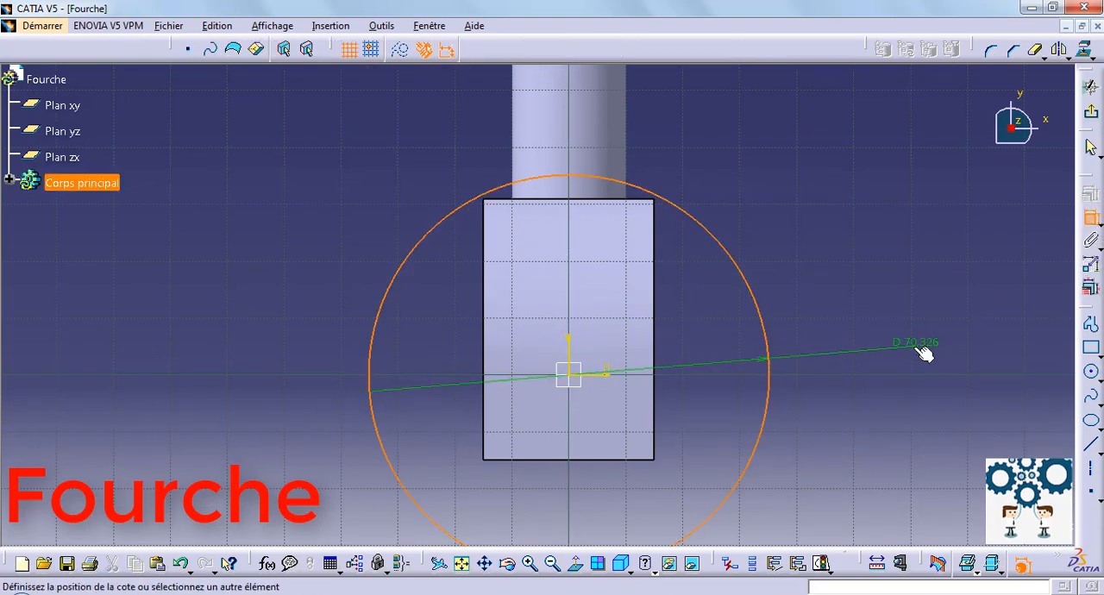
pyautogui.doubleClick(914, 344)
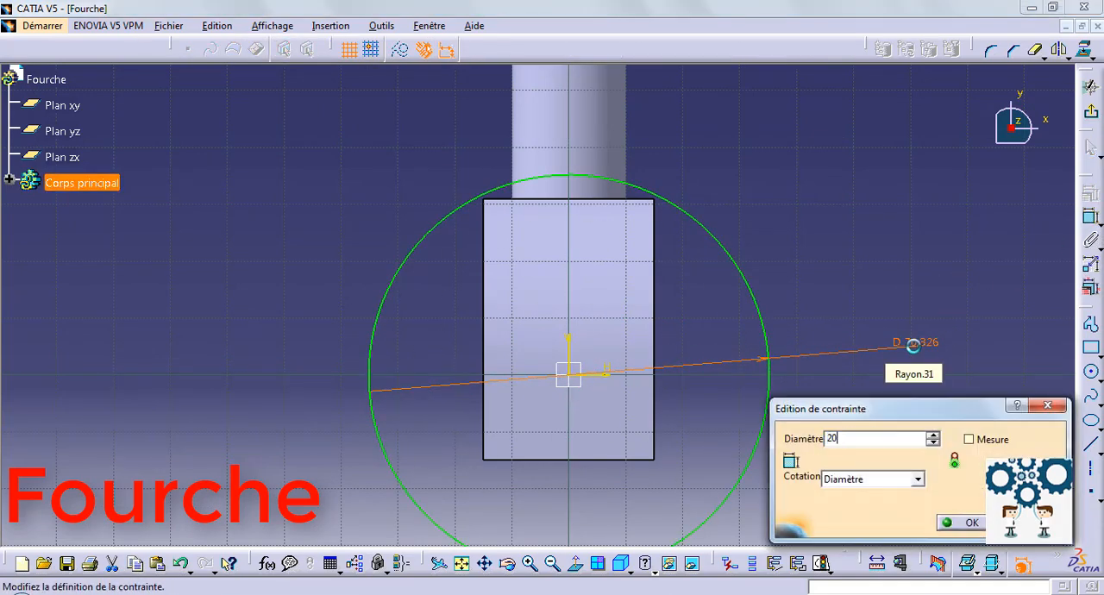
pyautogui.press('Return')
pyautogui.click(1087, 93)
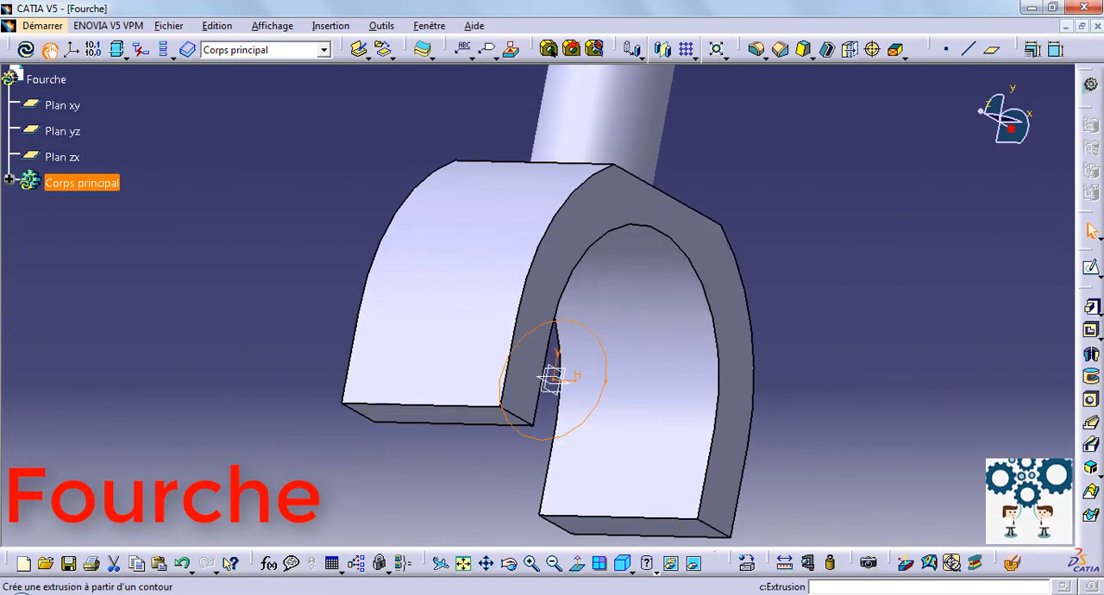
# Cut the circle through both fork arms with a pocket 150 mm deep and symmetric extension.
pyautogui.click(1093, 333)
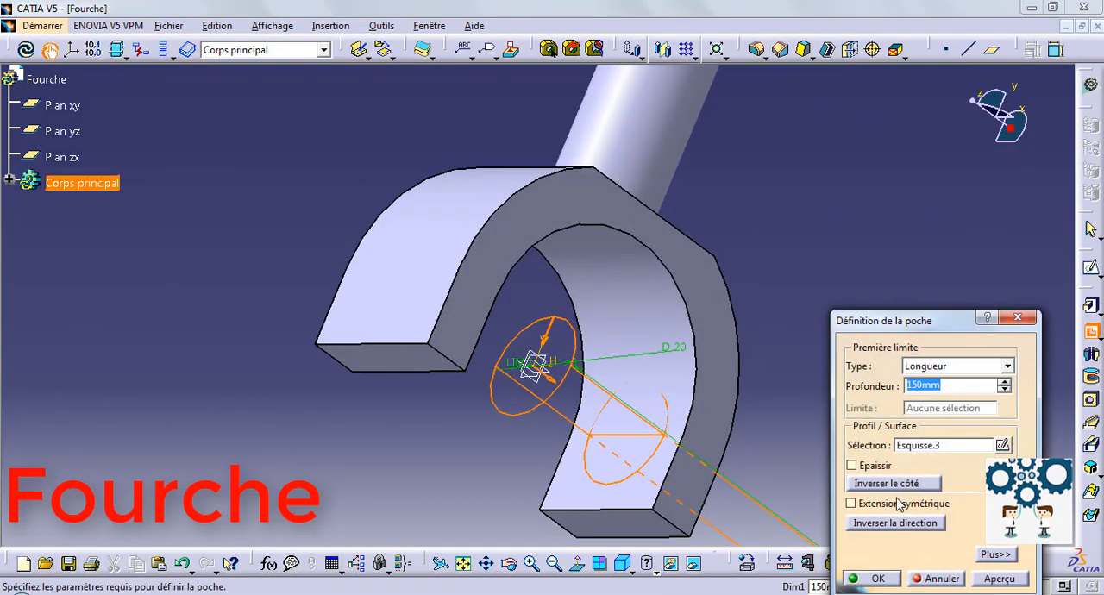
pyautogui.click(897, 504)
pyautogui.click(877, 579)
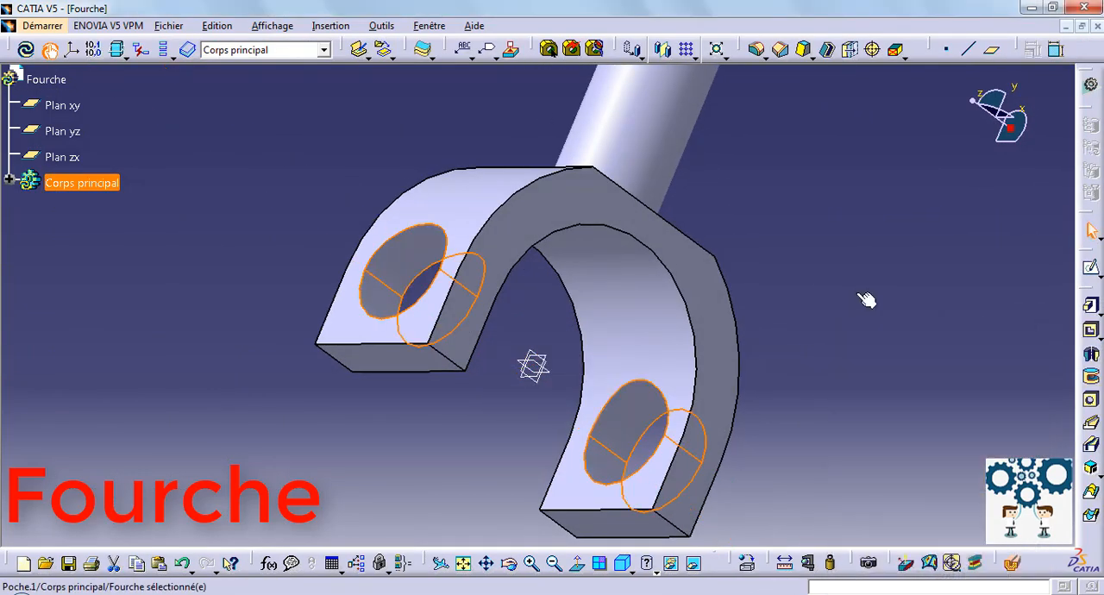
# Apply a 5 mm edge fillet where the cylindrical shaft meets the fork's flat face.
pyautogui.moveTo(863, 294); pyautogui.dragTo(603, 496, button='middle')
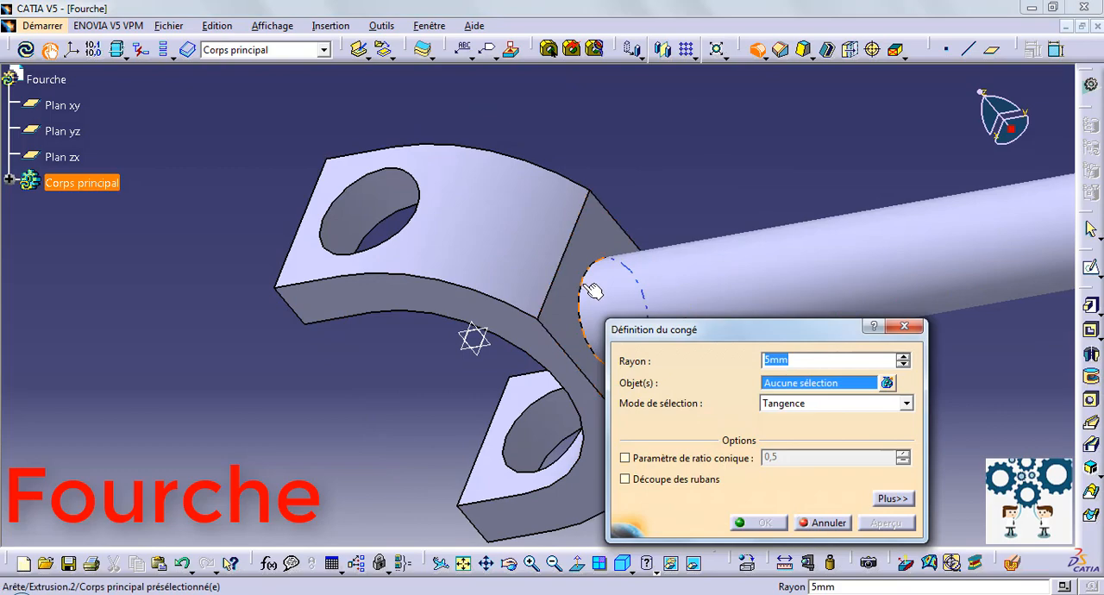
pyautogui.click(594, 291)
pyautogui.click(768, 524)
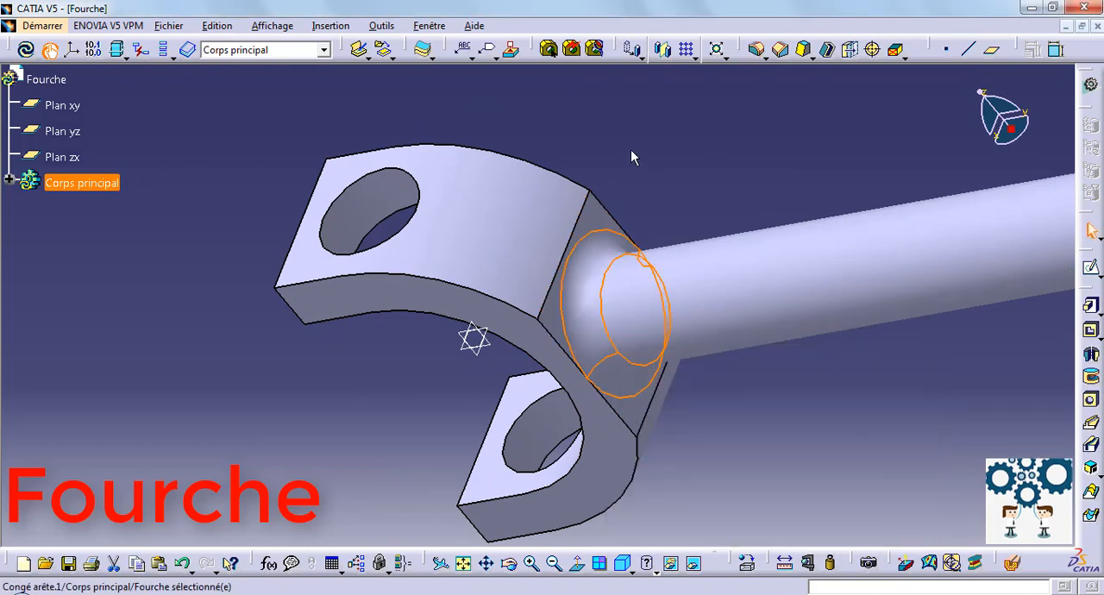
# Fillet the four short edges at the ends of the two fork arms with a radius of 15 mm.
pyautogui.click(757, 50)
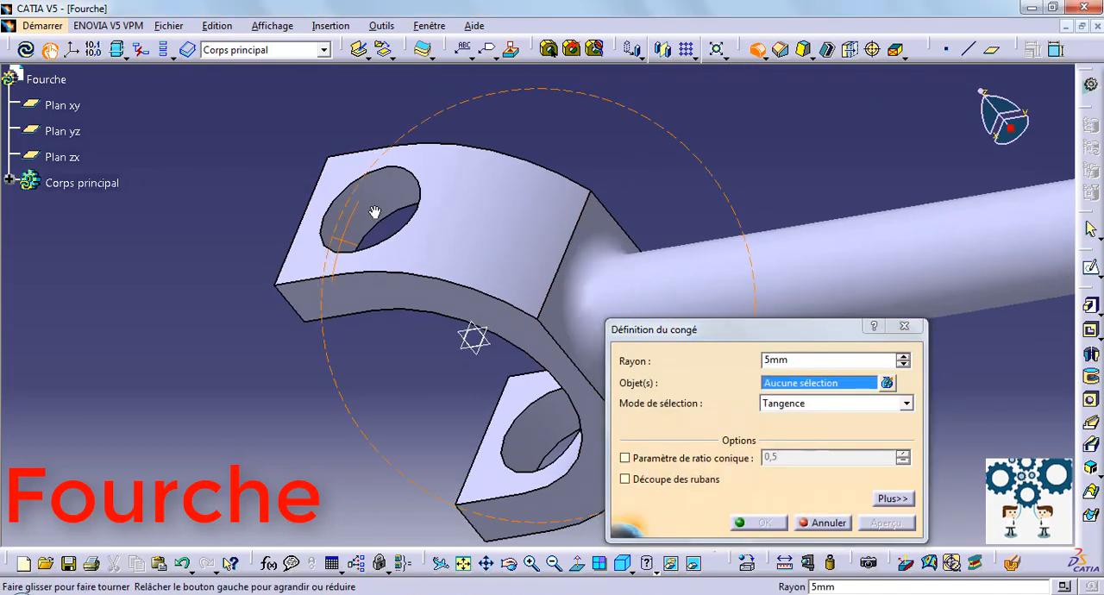
pyautogui.moveTo(375, 212); pyautogui.dragTo(573, 306, button='middle')
pyautogui.click(546, 312)
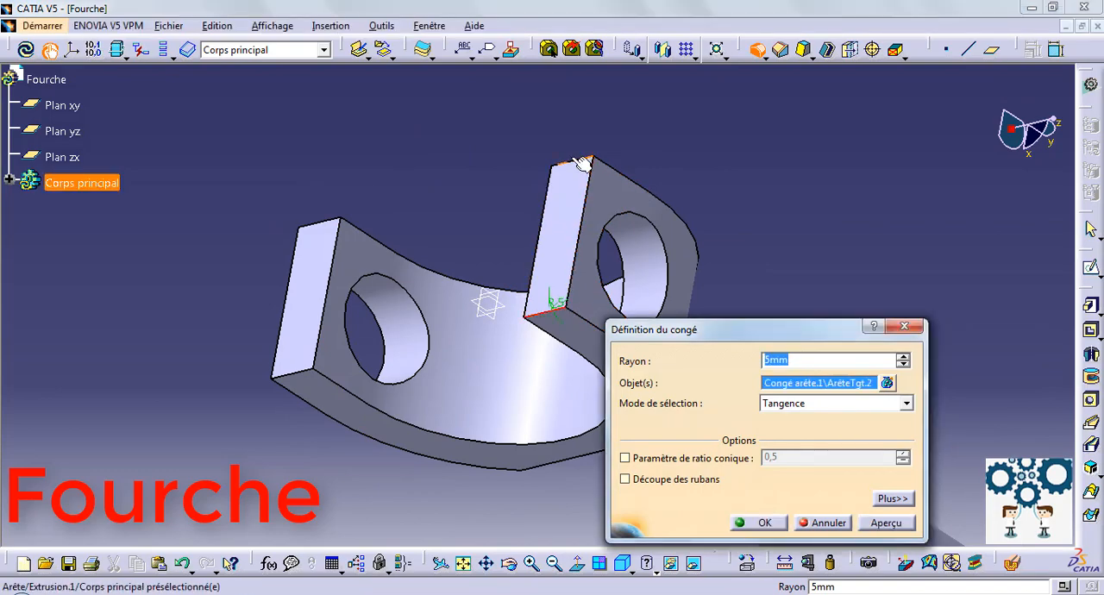
pyautogui.click(581, 160)
pyautogui.click(331, 221)
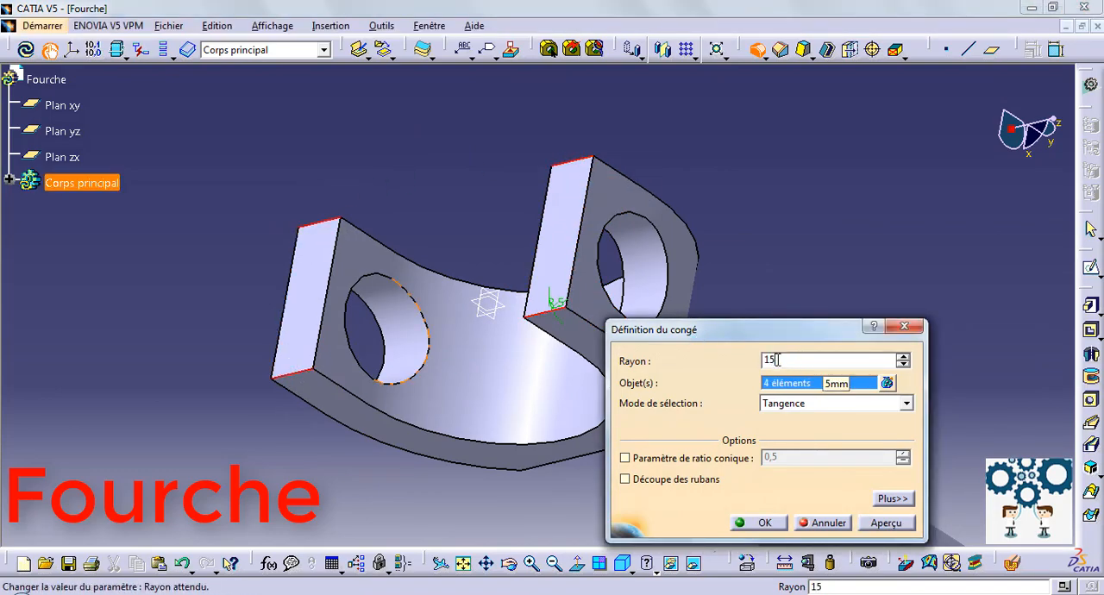
pyautogui.click(886, 523)
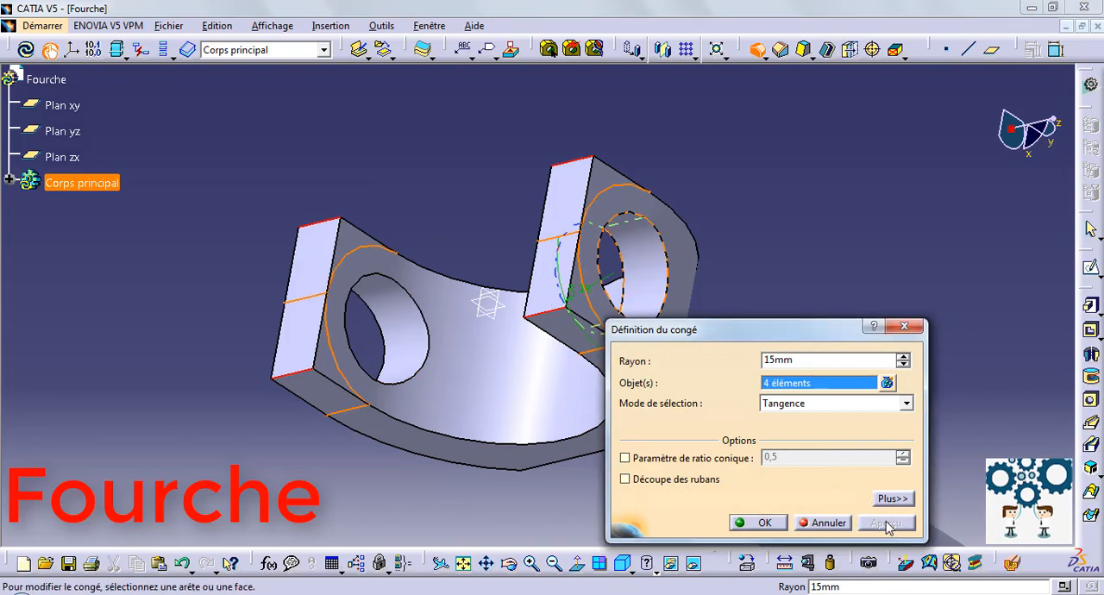
pyautogui.click(756, 523)
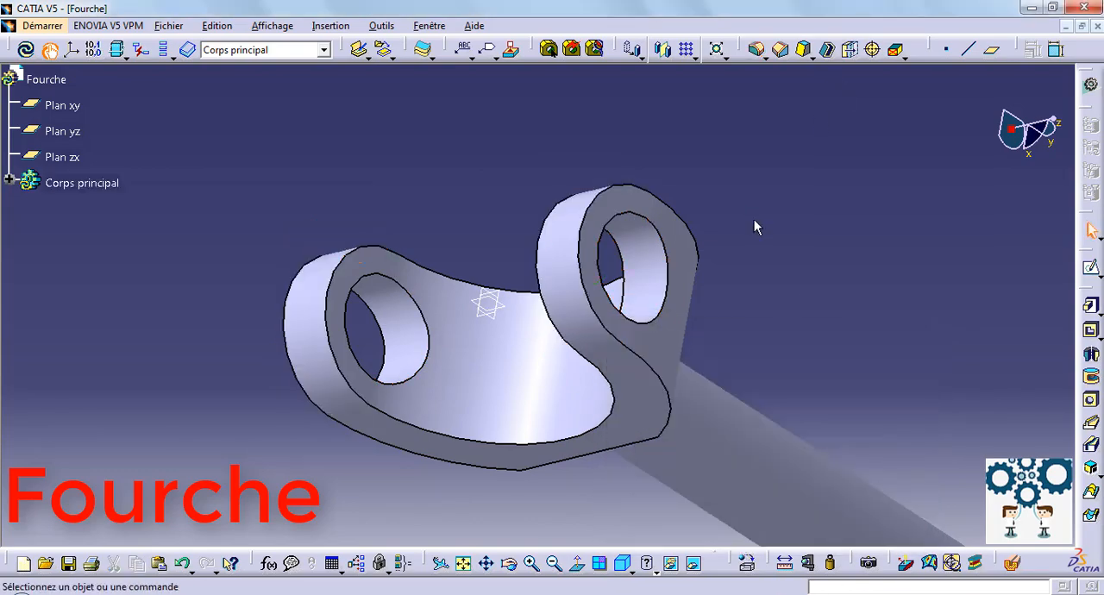
# Change the fill colour of Corps principal to brown in its graphic properties.
pyautogui.moveTo(754, 227); pyautogui.dragTo(541, 228, button='middle')
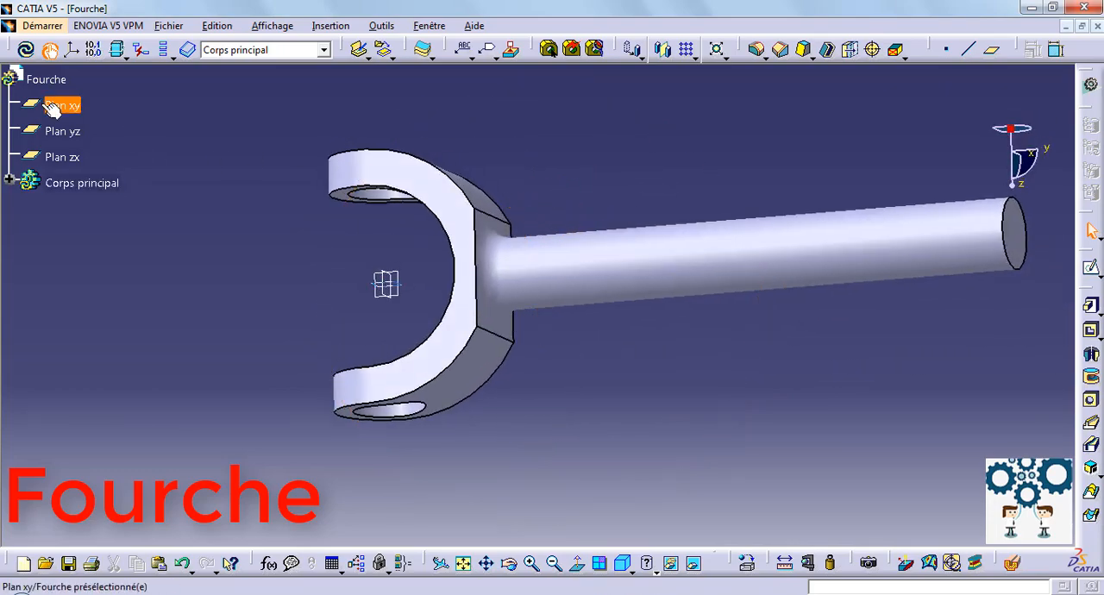
pyautogui.rightClick(54, 184)
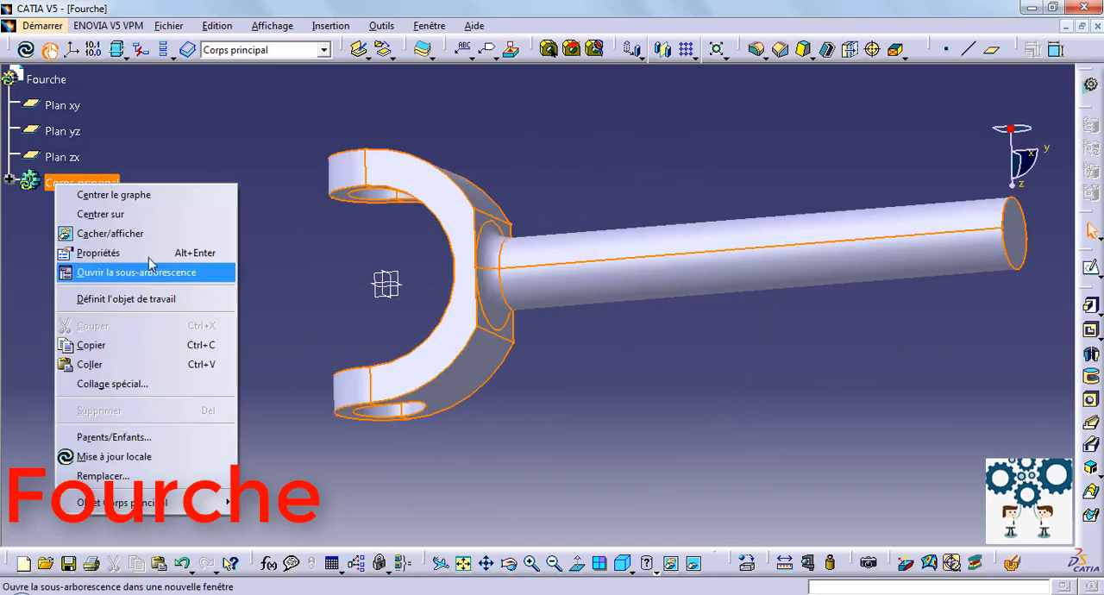
pyautogui.click(145, 252)
pyautogui.click(750, 153)
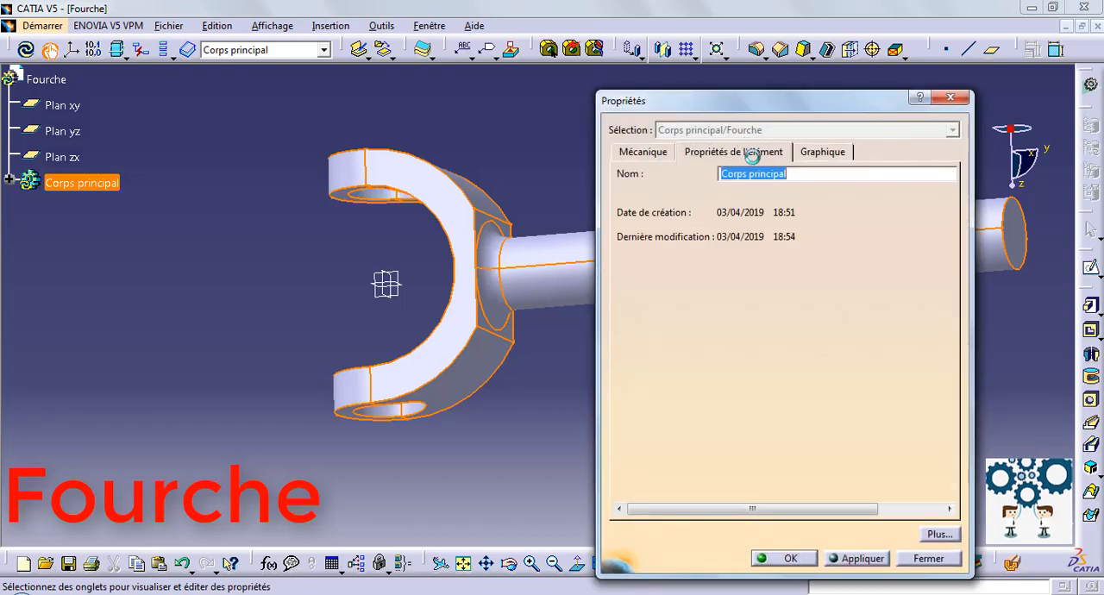
pyautogui.click(825, 152)
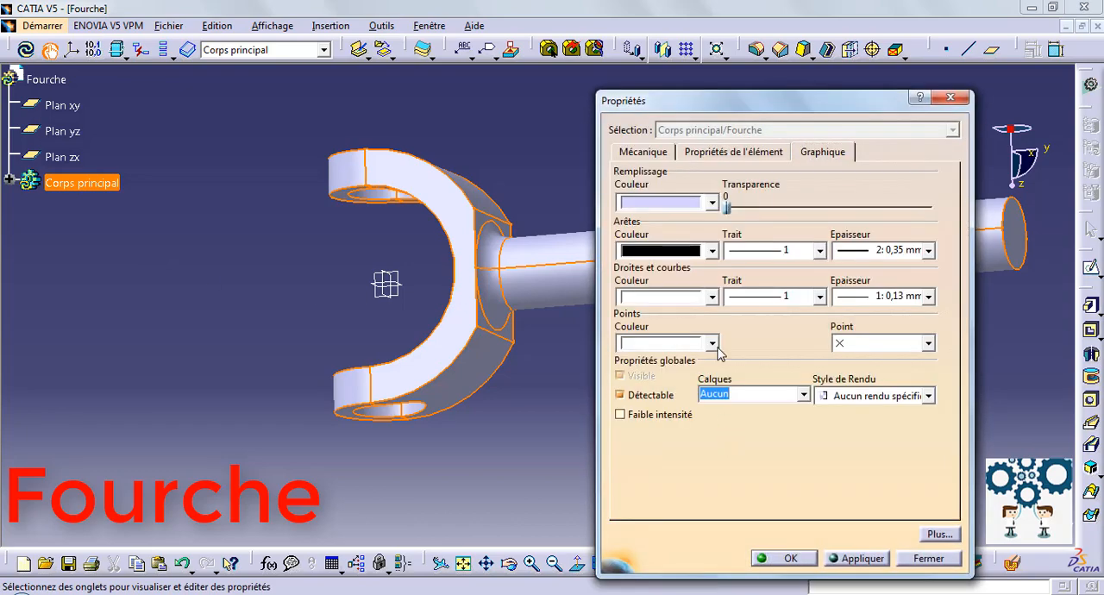
pyautogui.click(712, 203)
pyautogui.click(668, 437)
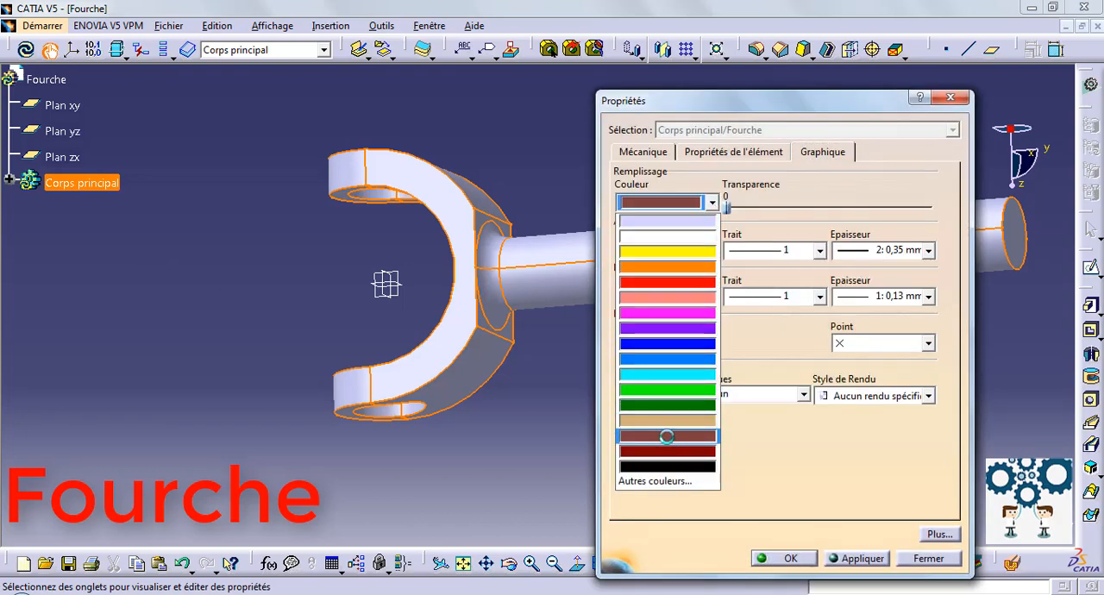
pyautogui.click(792, 559)
pyautogui.click(632, 424)
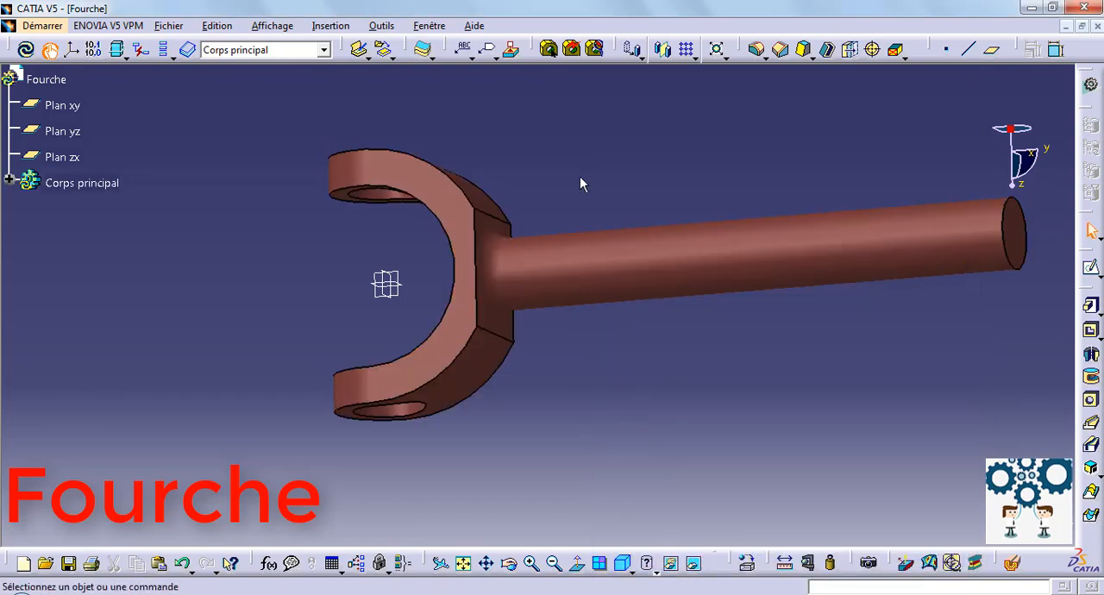
# Save the part as Fourche in the Joint cardan folder, with the CATPart type.
pyautogui.moveTo(580, 180); pyautogui.dragTo(621, 256, button='middle')
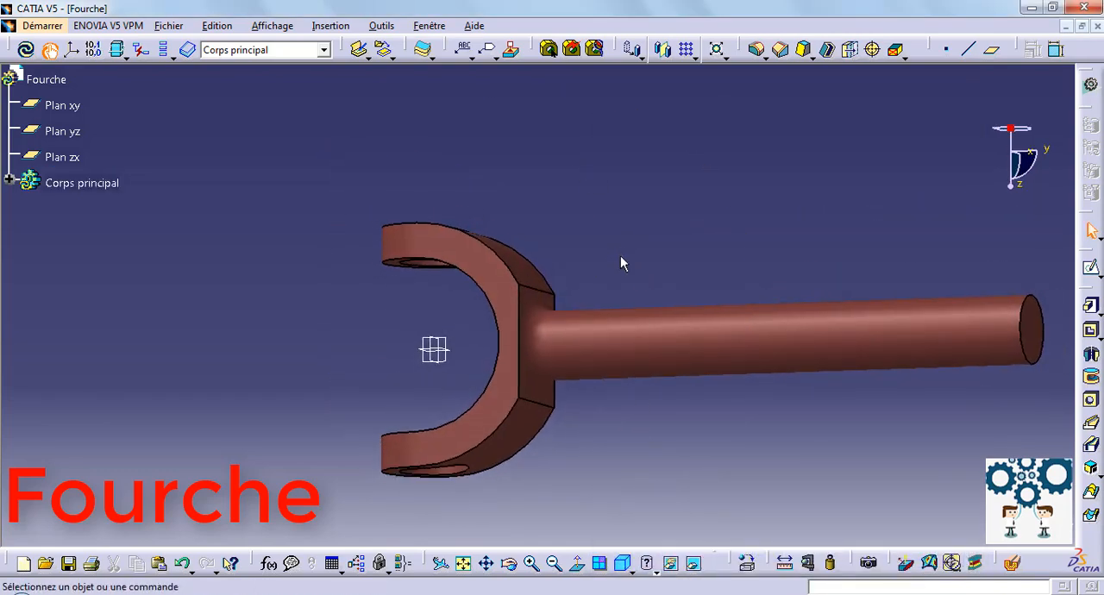
pyautogui.hotkey('ctrl', 's')
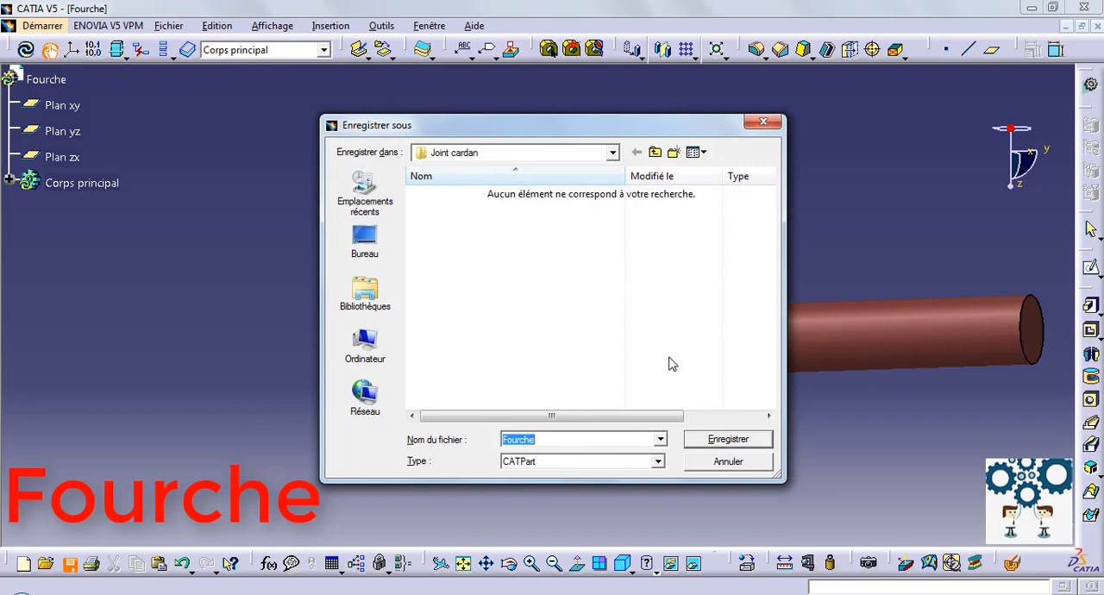
pyautogui.click(728, 440)
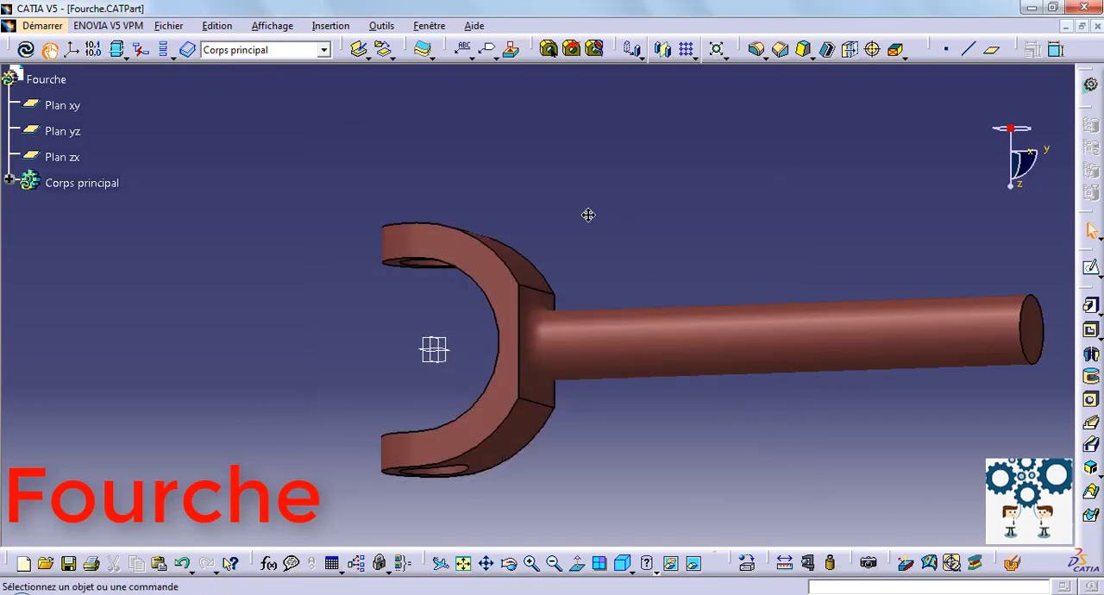
# Create a new Part Design part named Croisillon and open a sketch on its Plan yz.
pyautogui.moveTo(586, 215); pyautogui.dragTo(466, 202, button='middle')
pyautogui.click(28, 25)
pyautogui.moveTo(176, 69)
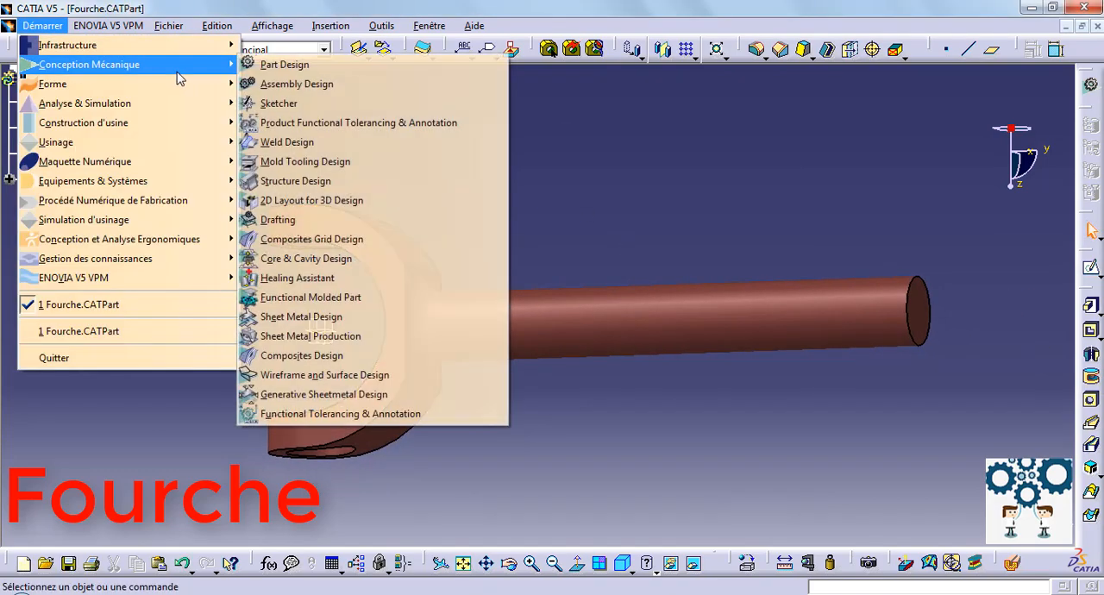
pyautogui.click(284, 65)
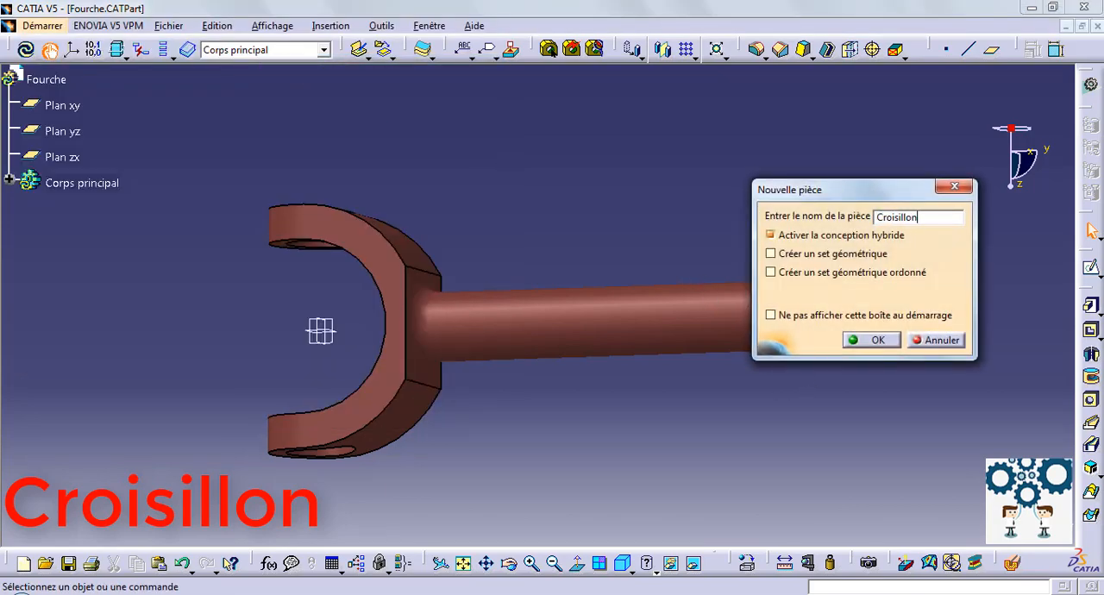
pyautogui.click(869, 340)
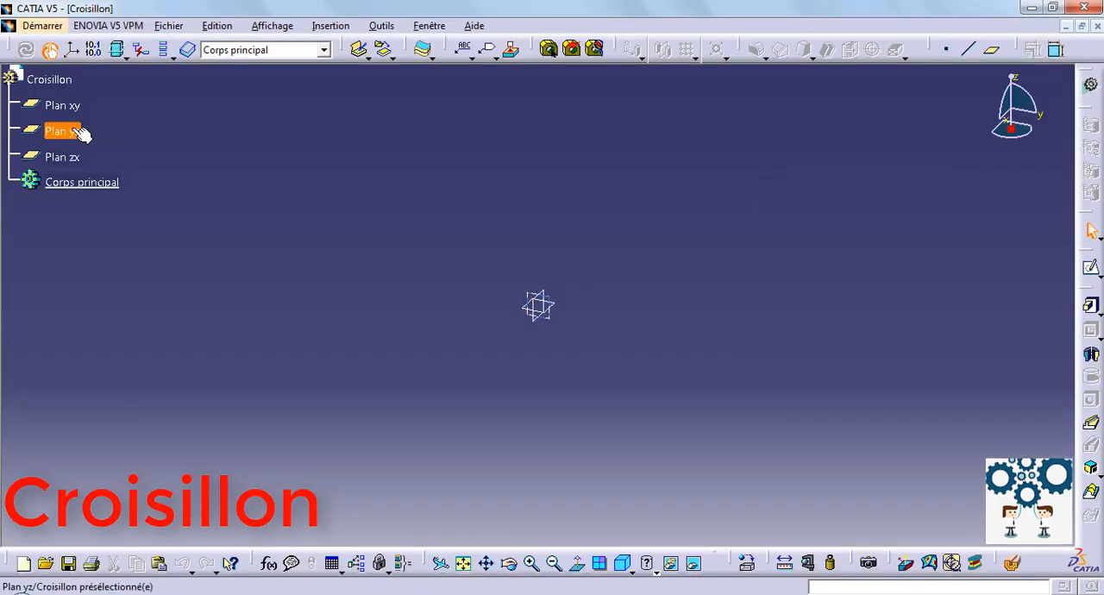
pyautogui.click(69, 131)
pyautogui.click(1091, 267)
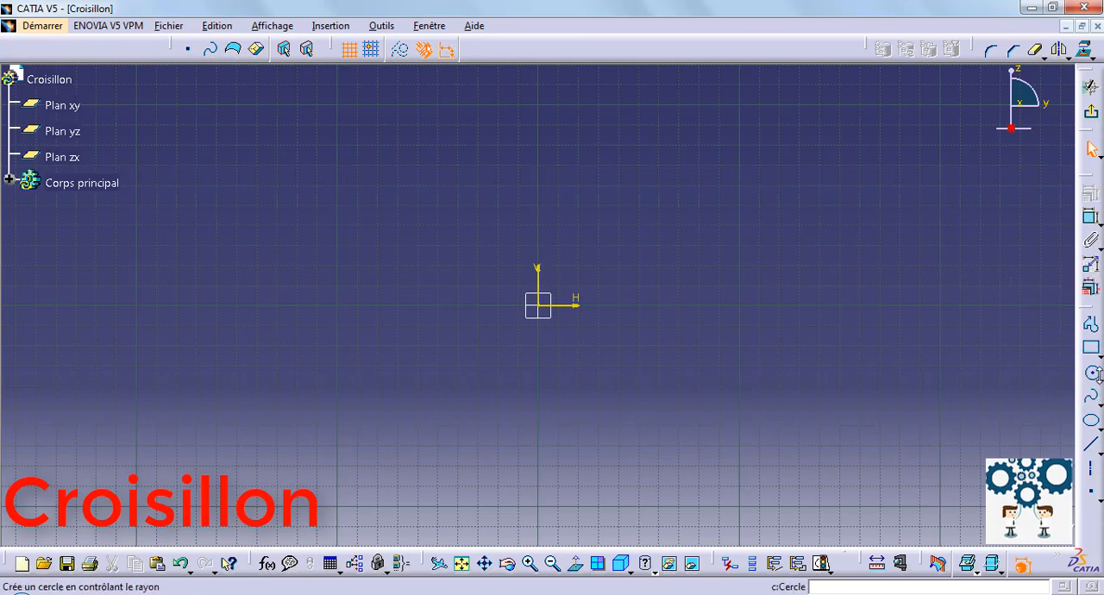
# Sketch a circle centred on the origin and dimension its diameter at 40 mm.
pyautogui.click(1091, 372)
pyautogui.click(541, 306)
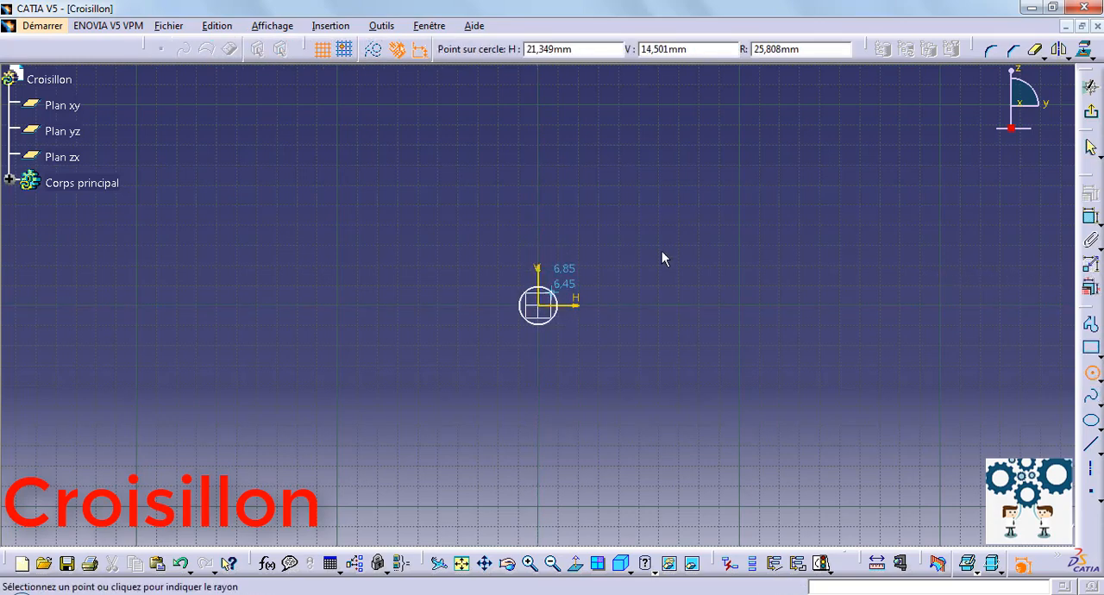
pyautogui.click(680, 242)
pyautogui.click(730, 563)
pyautogui.click(867, 274)
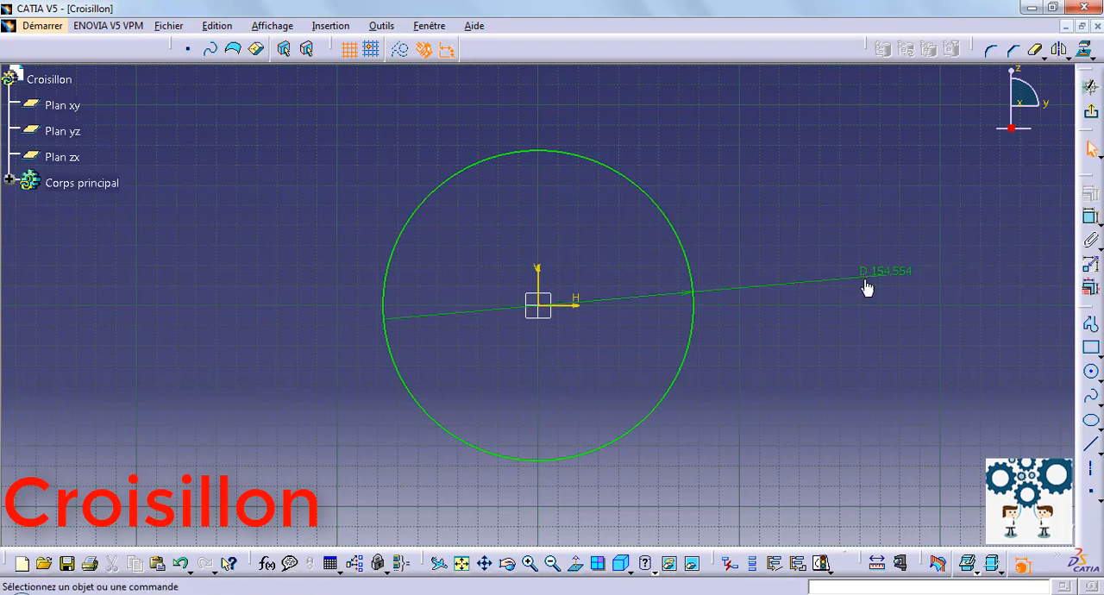
pyautogui.doubleClick(877, 276)
pyautogui.write('40')
pyautogui.press('Return')
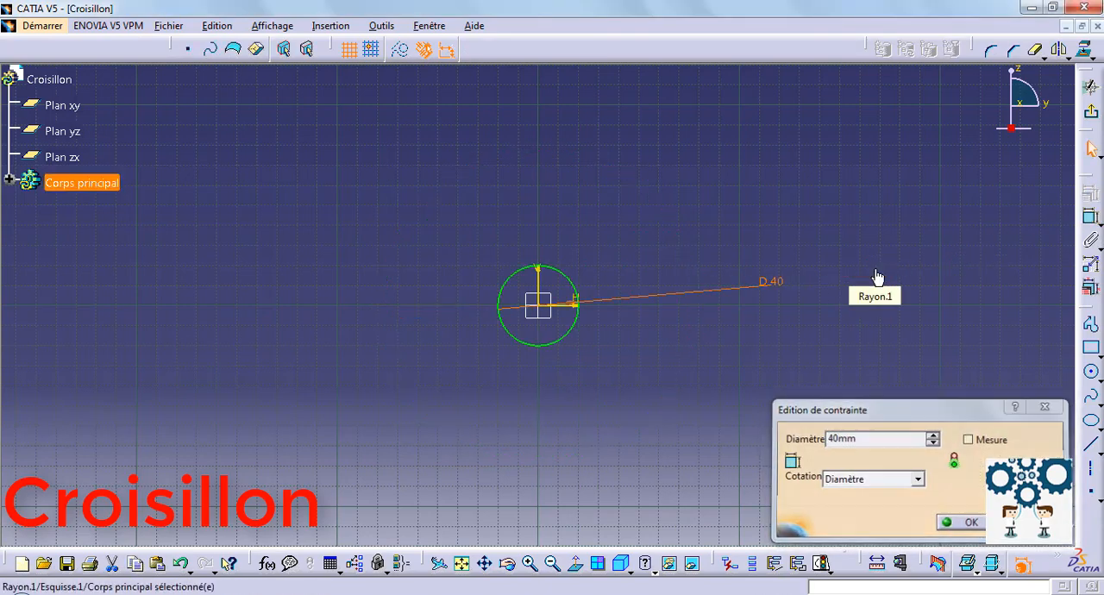
# Draw a horizontal axis line through the circle's centre and trim away the lower half of the circle.
pyautogui.click(1092, 466)
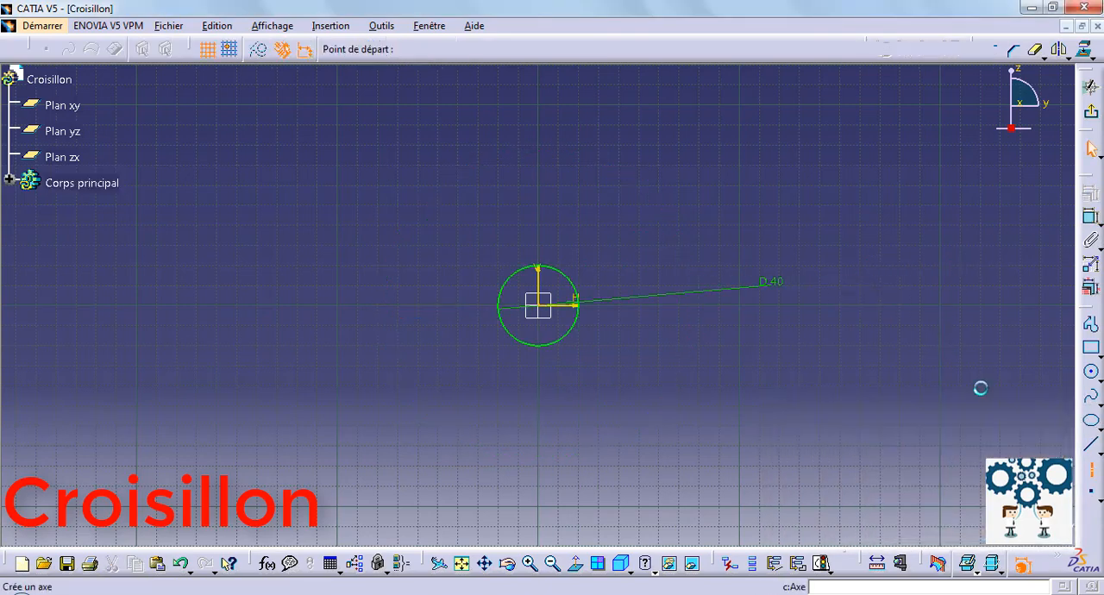
pyautogui.click(842, 300)
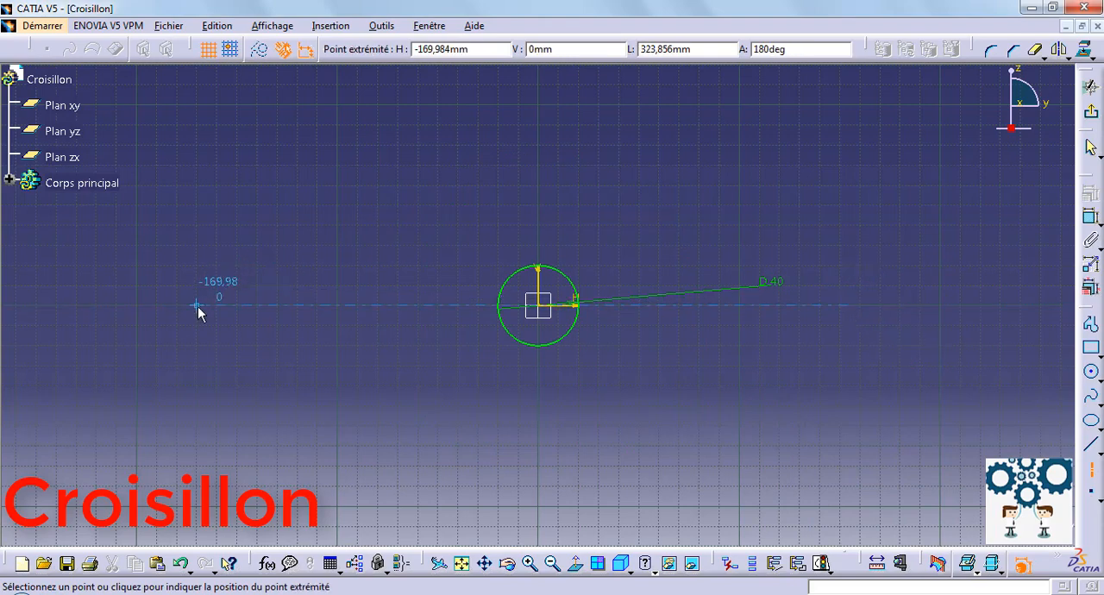
pyautogui.click(198, 307)
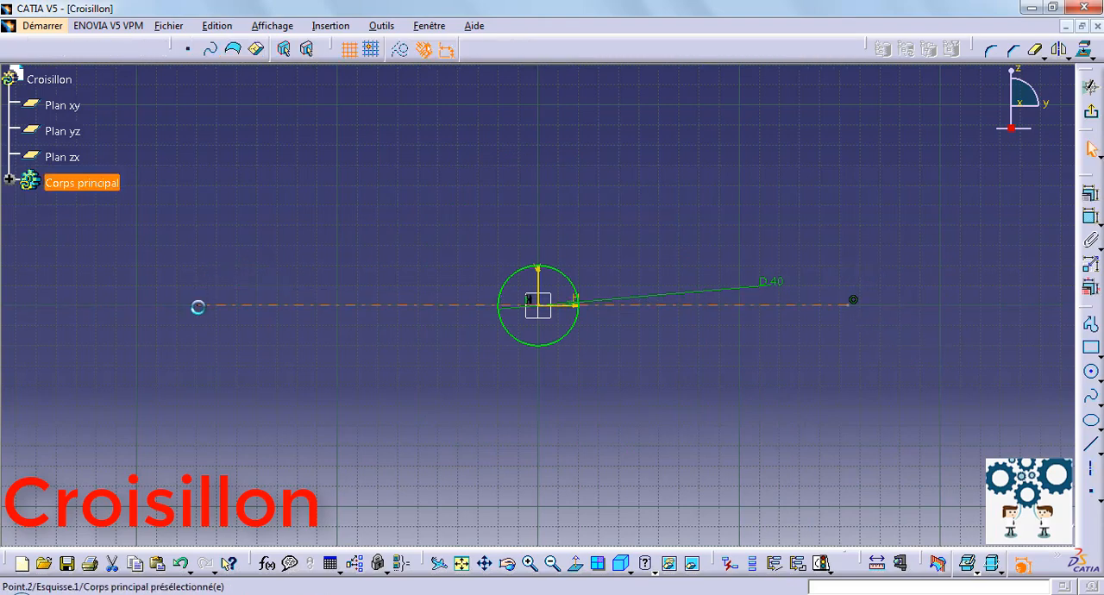
pyautogui.click(1039, 57)
pyautogui.click(559, 342)
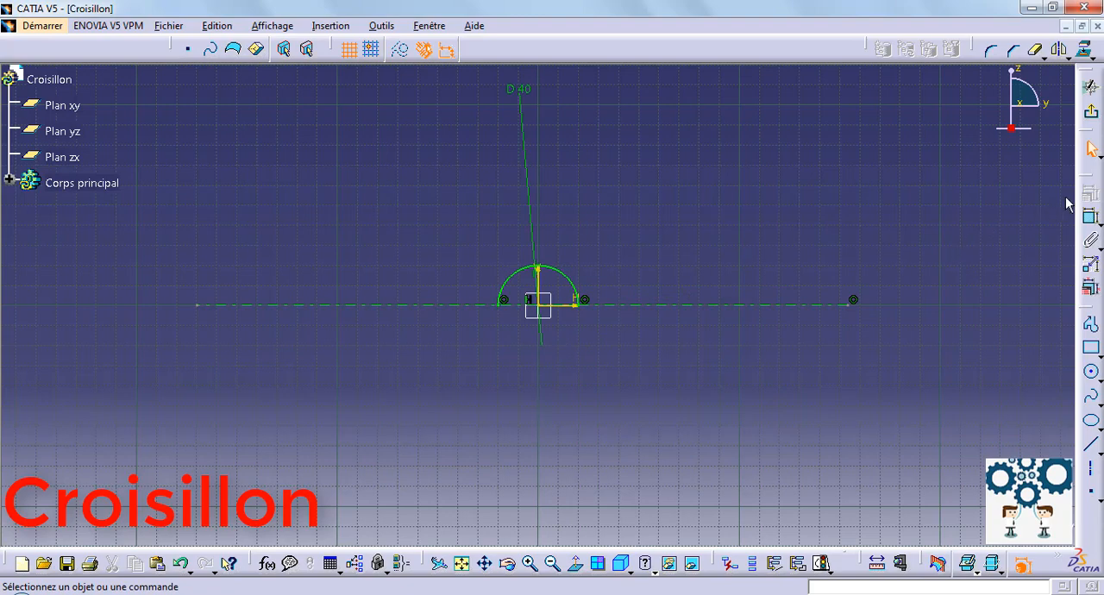
# Leave the sketch and revolve the semicircle 360 degrees about the sketch axis into a solid sphere.
pyautogui.click(1092, 110)
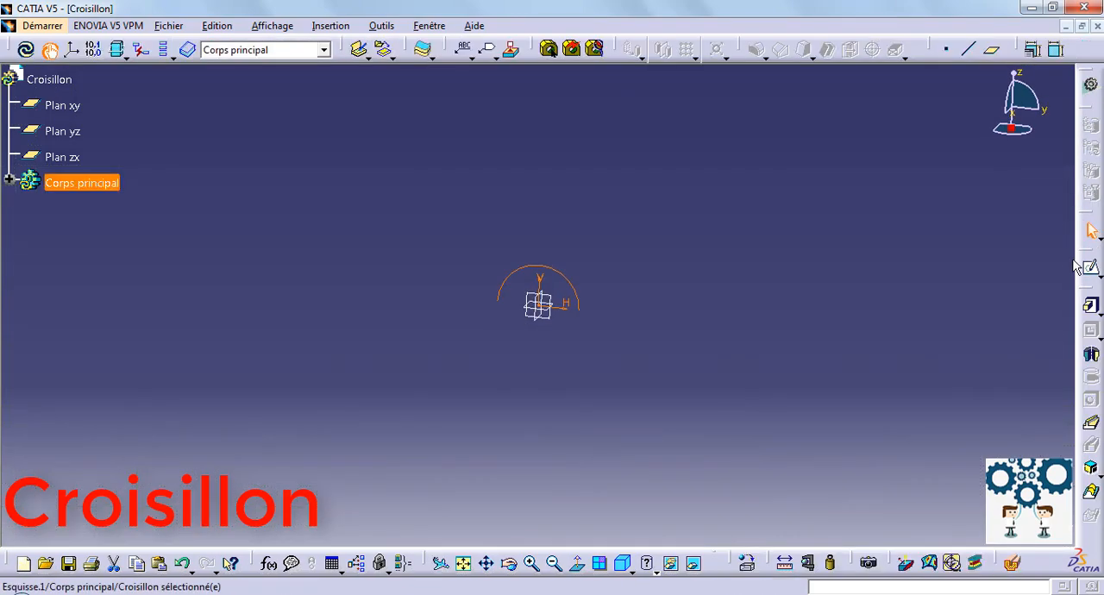
pyautogui.click(1092, 353)
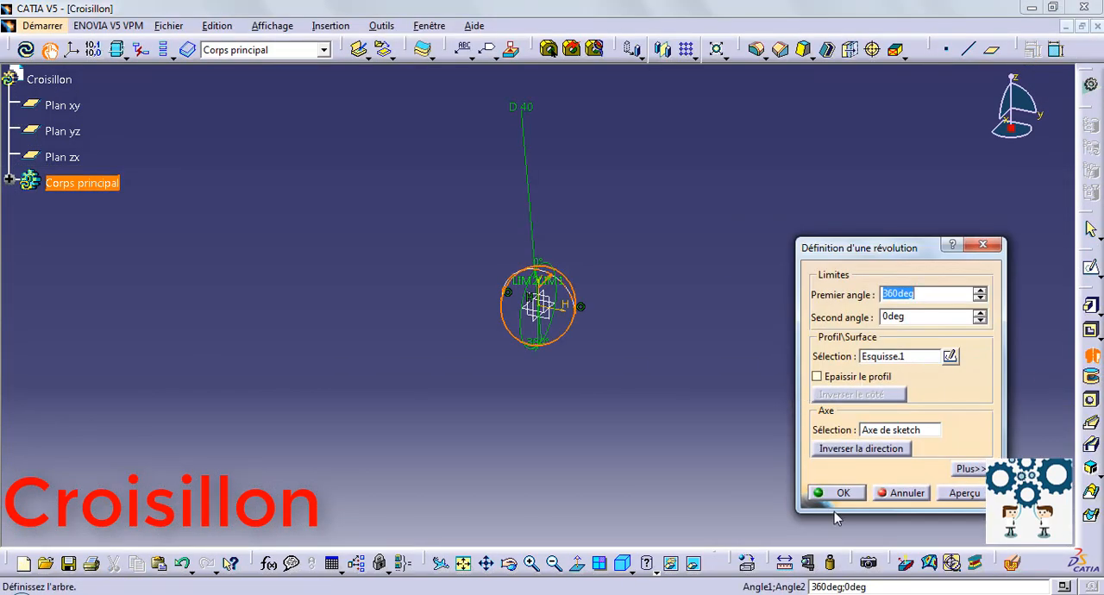
pyautogui.click(834, 498)
# On Plan zx, sketch a circle centred on the origin and dimension its diameter at 20 mm.
pyautogui.moveTo(555, 412); pyautogui.dragTo(565, 286, button='middle')
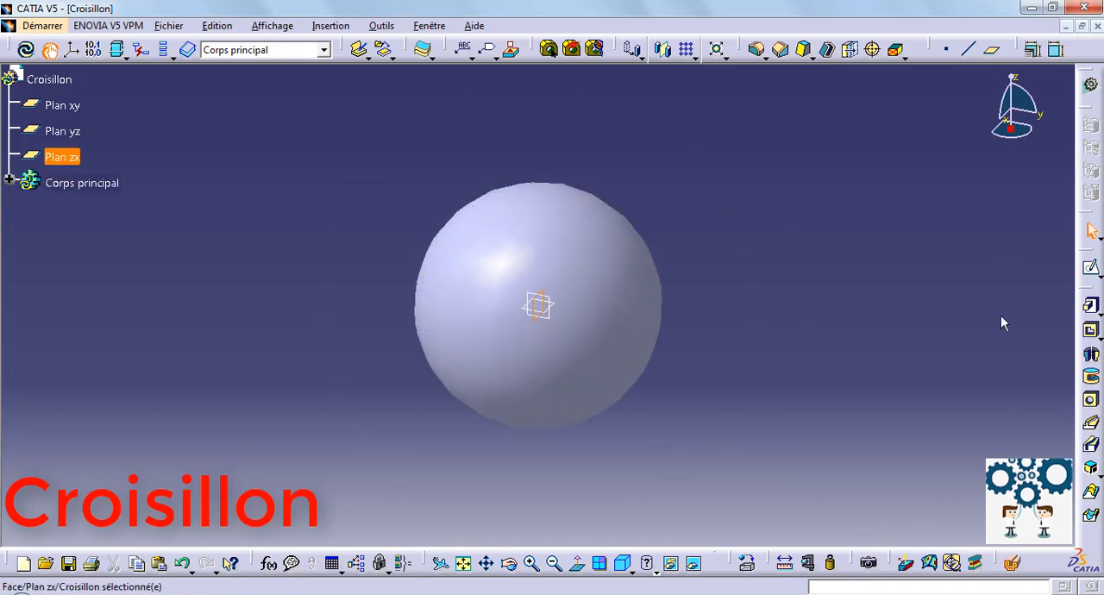
pyautogui.click(1092, 267)
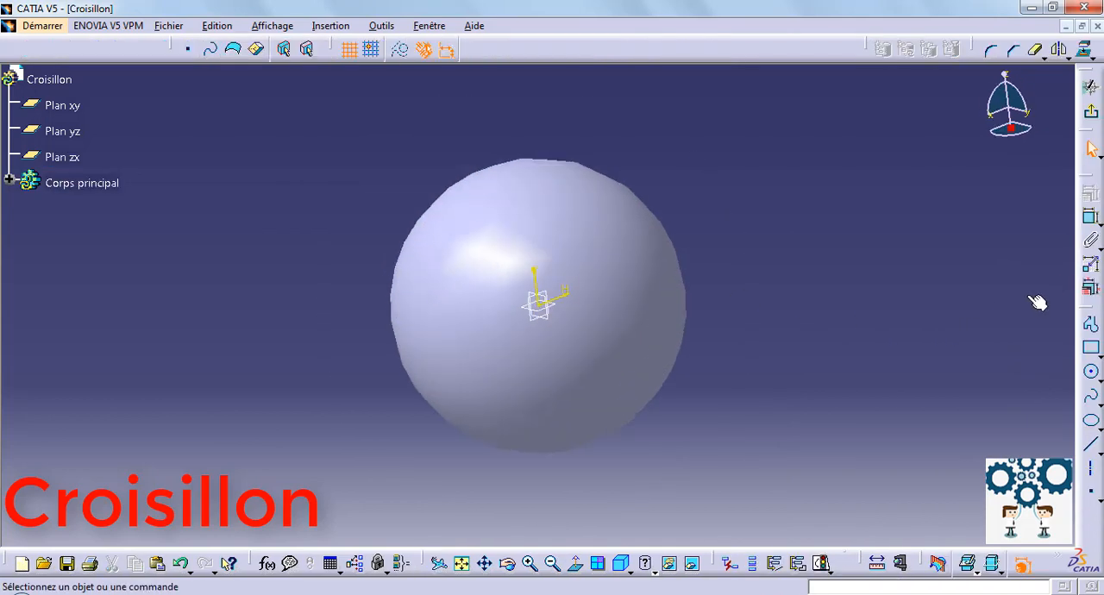
pyautogui.click(1093, 372)
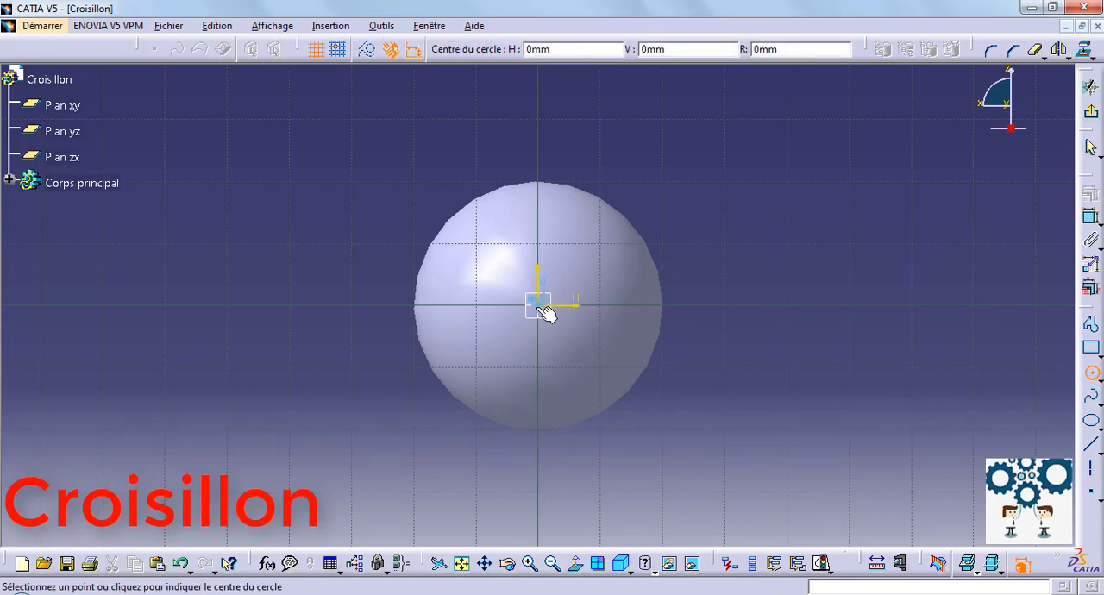
pyautogui.click(538, 305)
pyautogui.click(631, 305)
pyautogui.click(1092, 218)
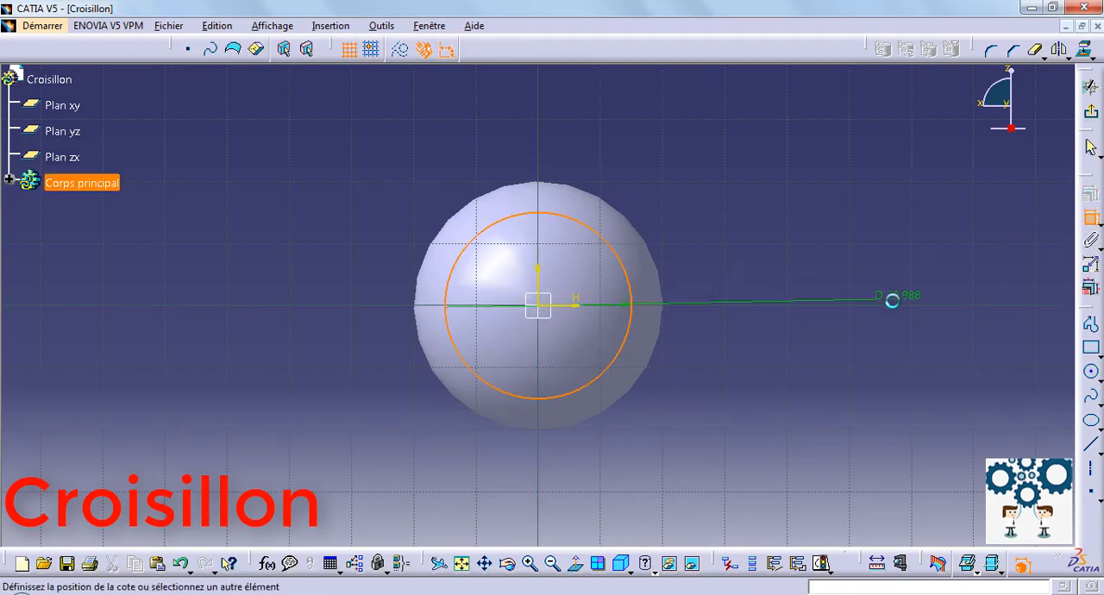
pyautogui.click(892, 300)
pyautogui.doubleClick(892, 299)
pyautogui.write('20')
pyautogui.press('Return')
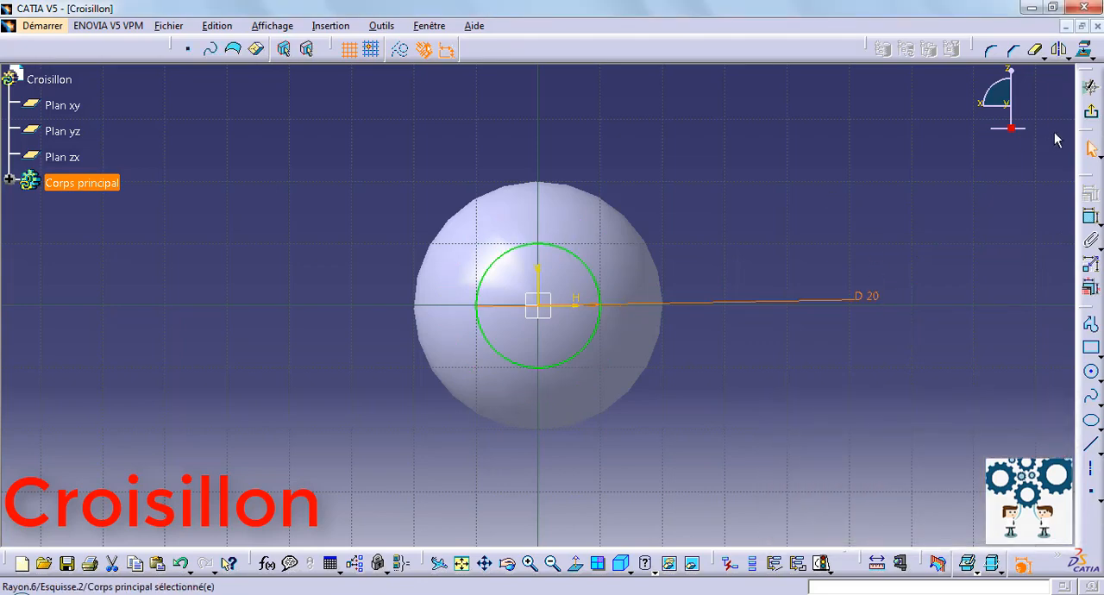
# Extrude the 20 mm circle by 35 mm with symmetric extension to form the first pair of pins through the sphere.
pyautogui.click(1091, 112)
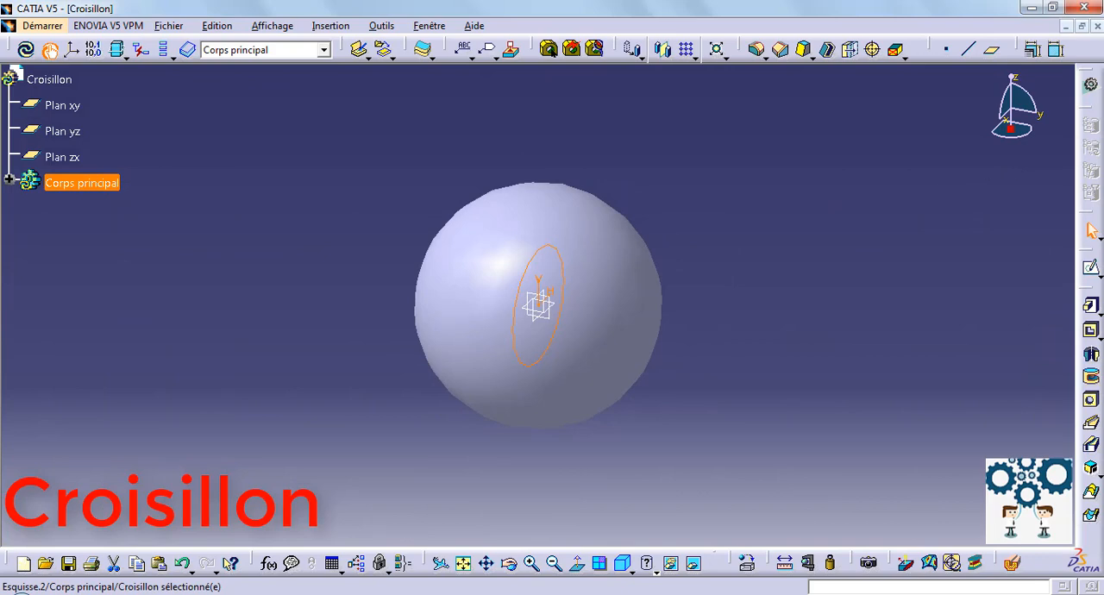
pyautogui.click(1091, 308)
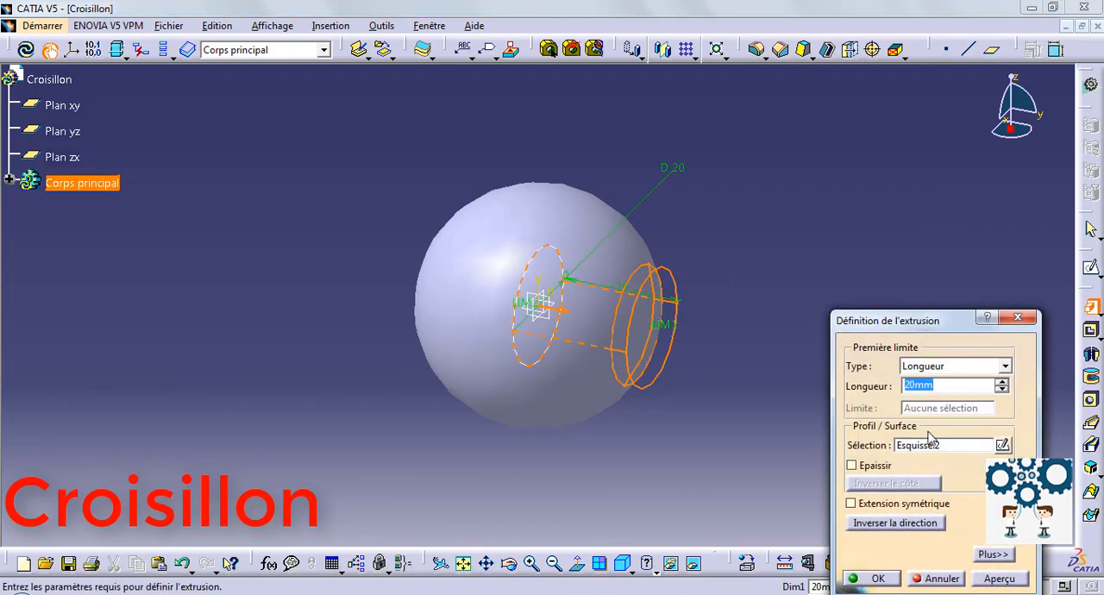
pyautogui.write('35')
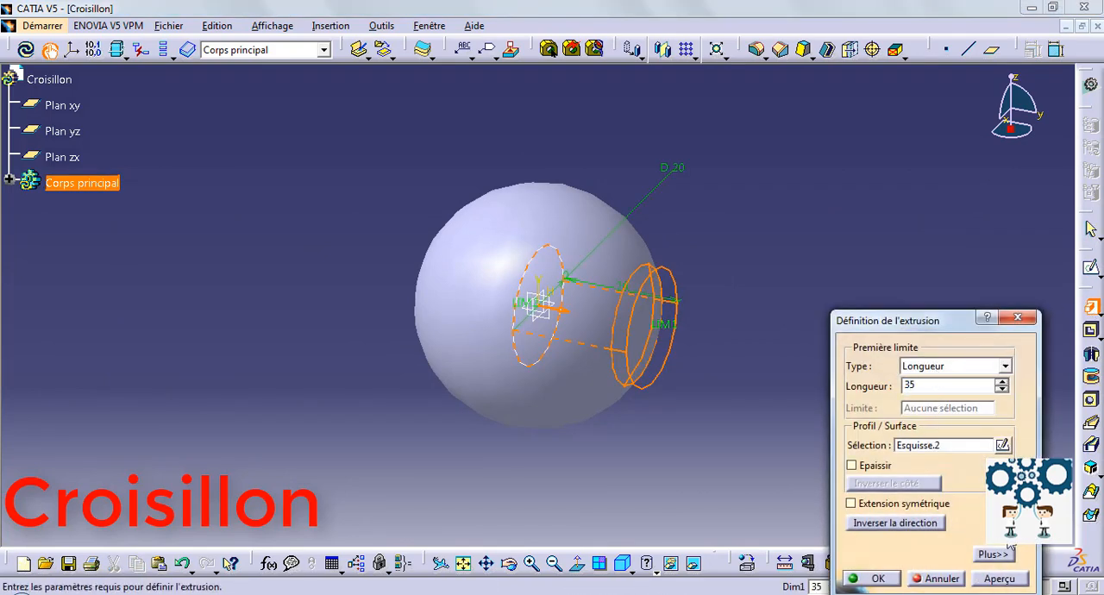
pyautogui.press('Return')
pyautogui.click(897, 505)
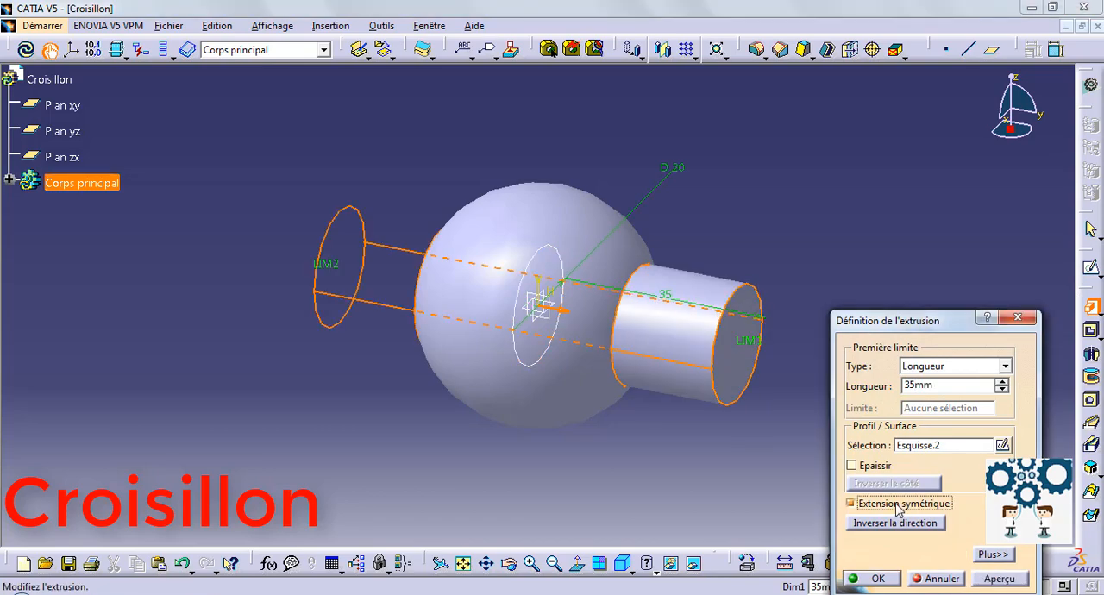
pyautogui.click(893, 585)
# On Plan yz, sketch a circle centred on the origin and set its diameter to 20 mm.
pyautogui.click(430, 444)
pyautogui.moveTo(429, 441); pyautogui.dragTo(483, 405, button='middle')
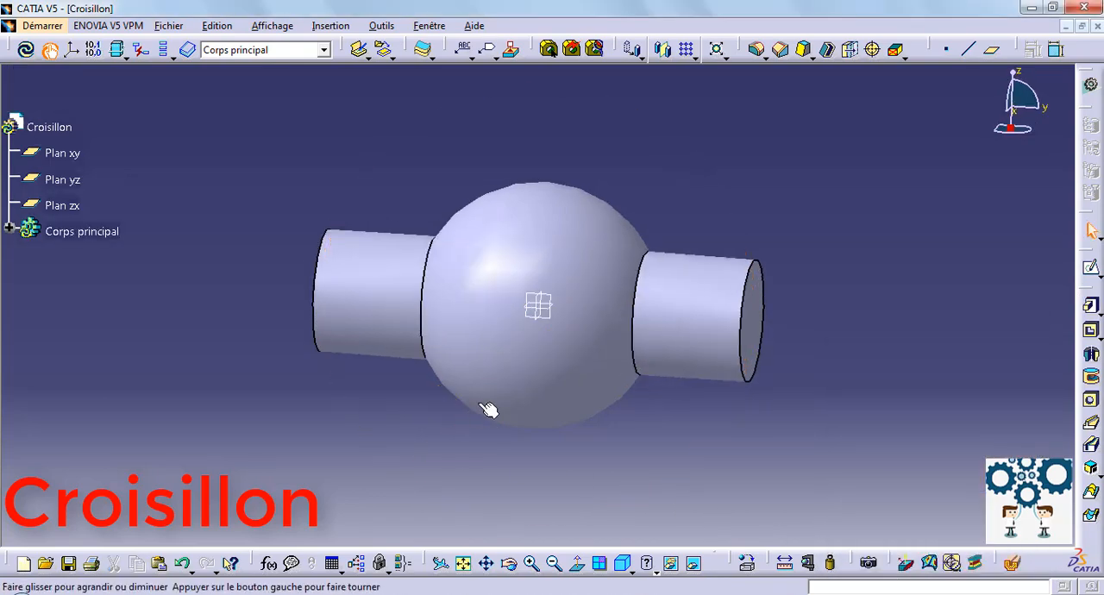
pyautogui.click(559, 301)
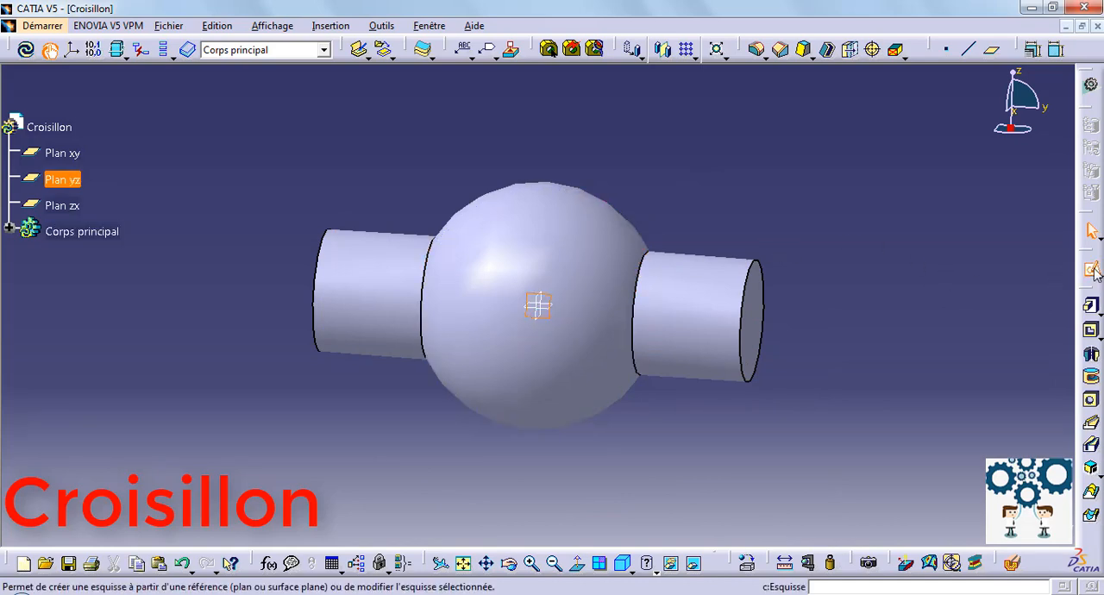
pyautogui.click(1092, 270)
pyautogui.click(1092, 373)
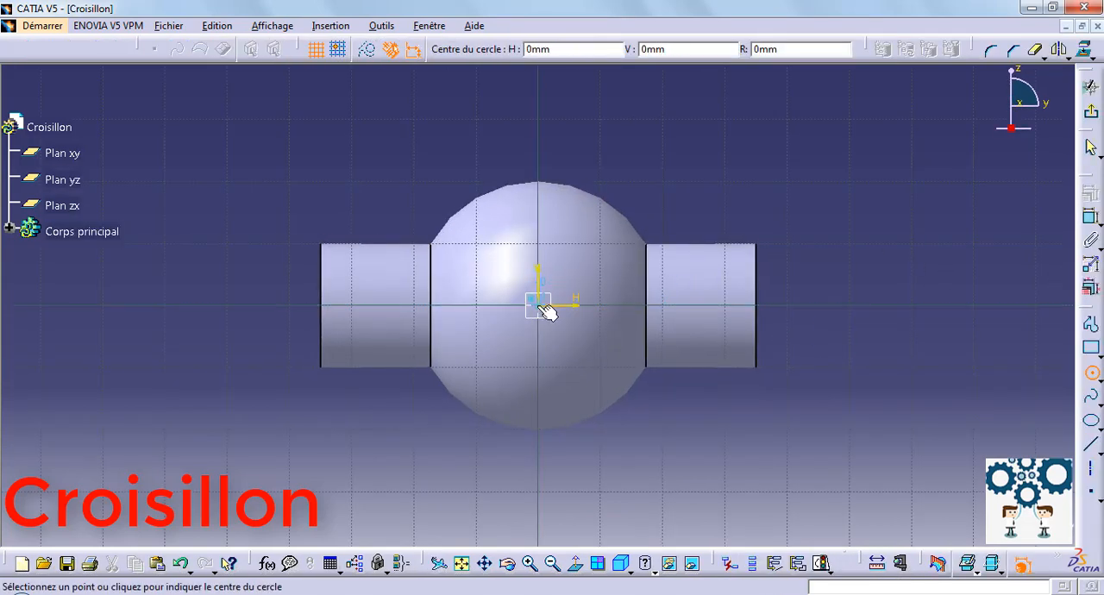
pyautogui.click(541, 306)
pyautogui.click(570, 266)
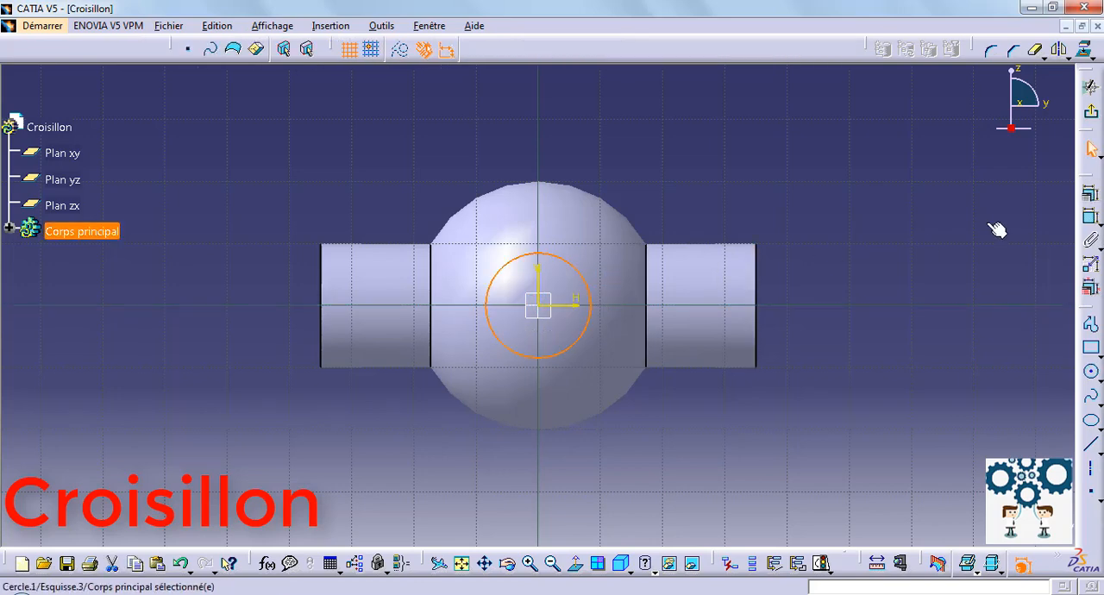
pyautogui.click(1092, 220)
pyautogui.click(589, 297)
pyautogui.click(963, 287)
pyautogui.doubleClick(965, 282)
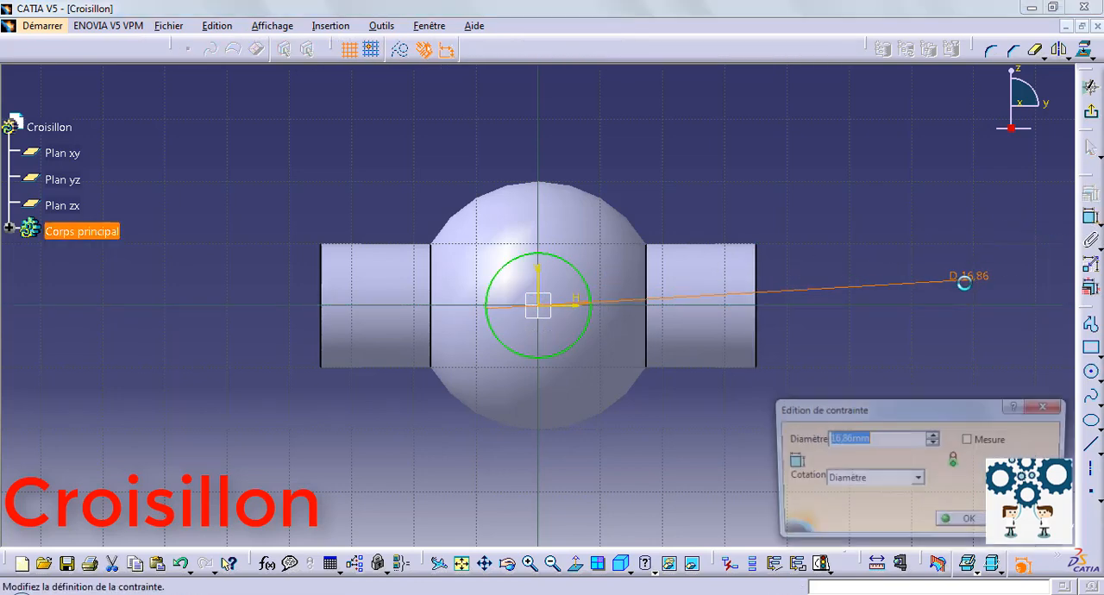
pyautogui.press('Return')
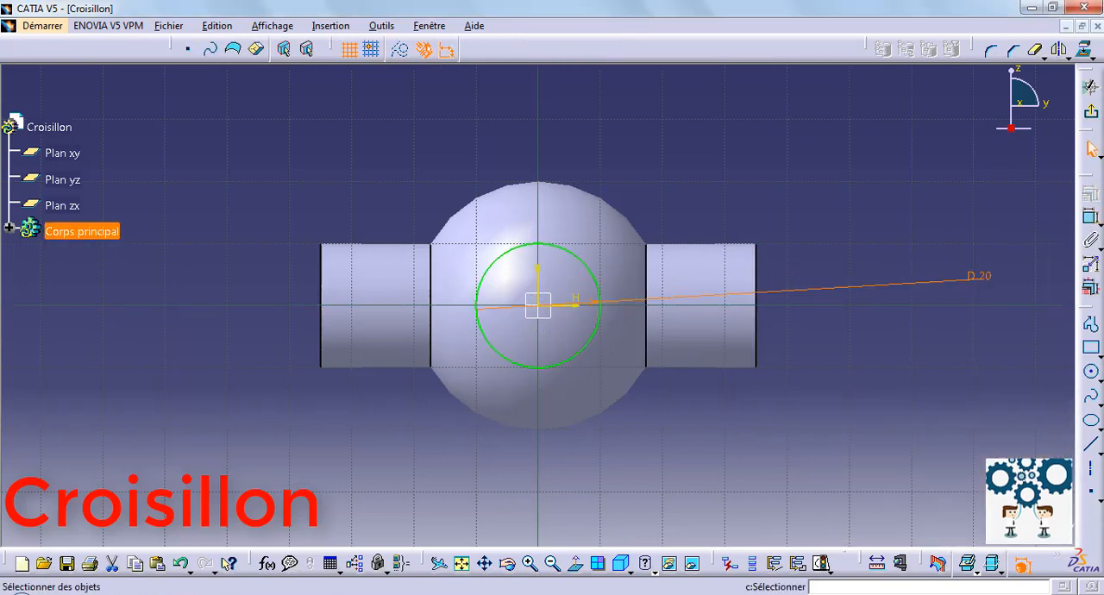
# Extrude the new circle by 35 mm with symmetric extension to form the second pair of pins, perpendicular to the first.
pyautogui.click(1089, 87)
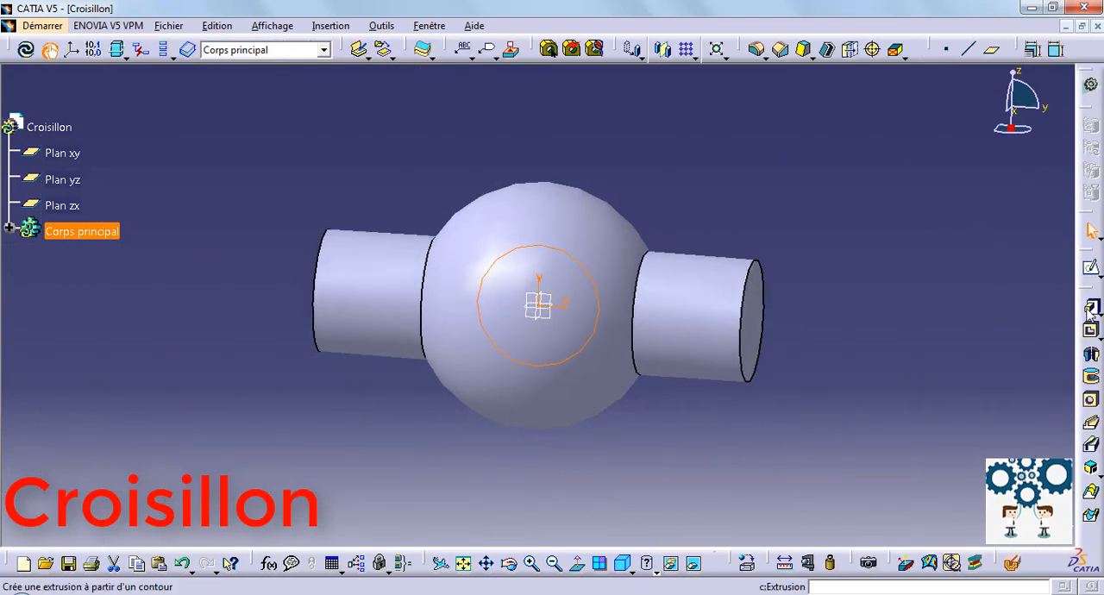
pyautogui.click(1091, 307)
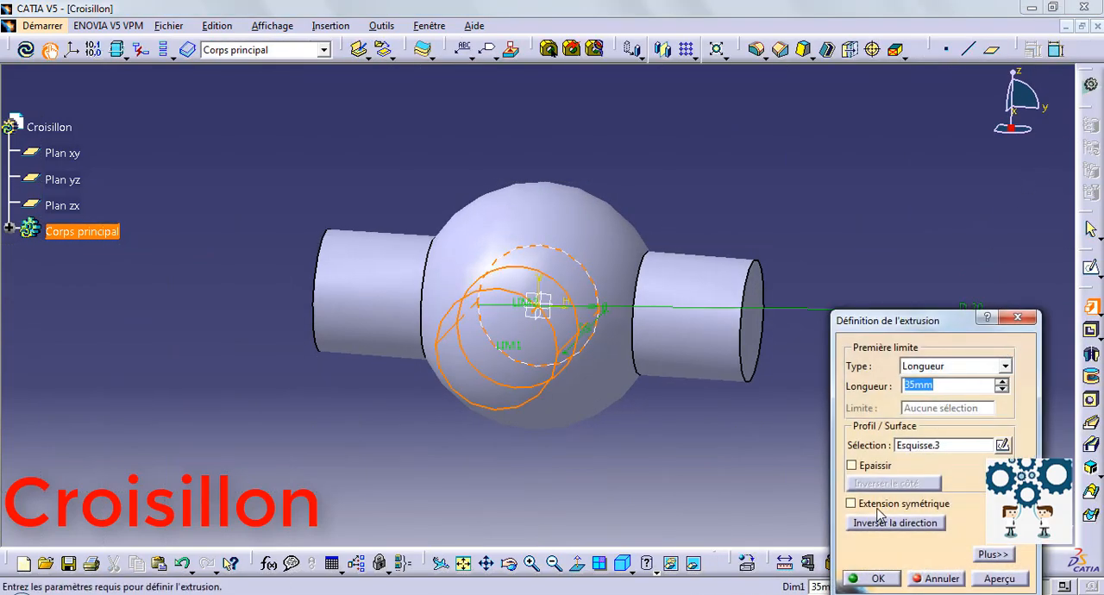
pyautogui.click(877, 578)
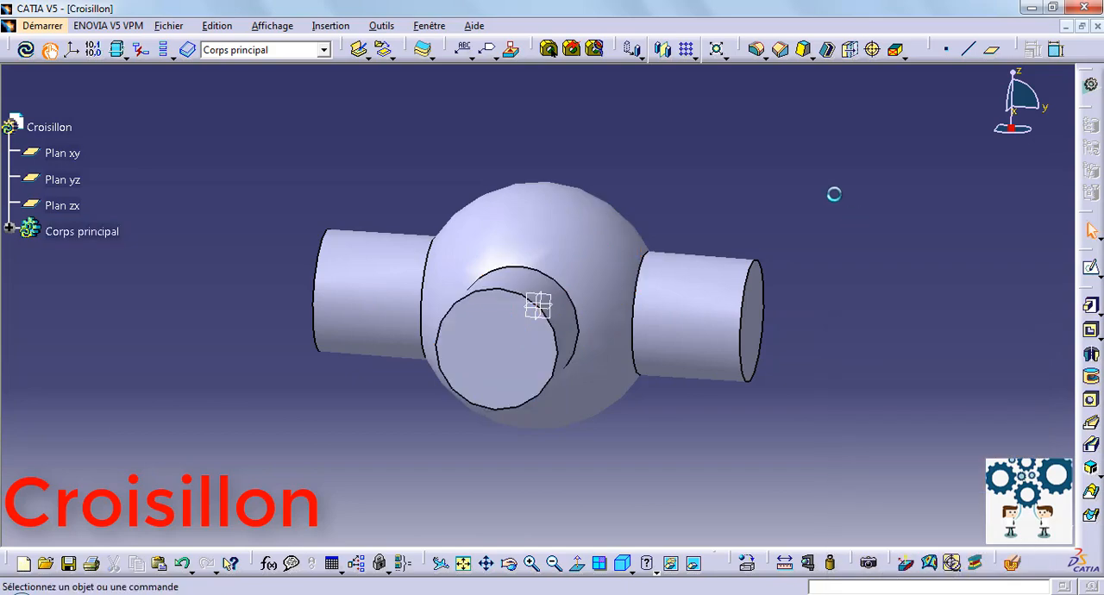
# Change the fill colour of Corps principal to light tan brown in its graphic properties.
pyautogui.moveTo(708, 276); pyautogui.dragTo(614, 411, button='middle')
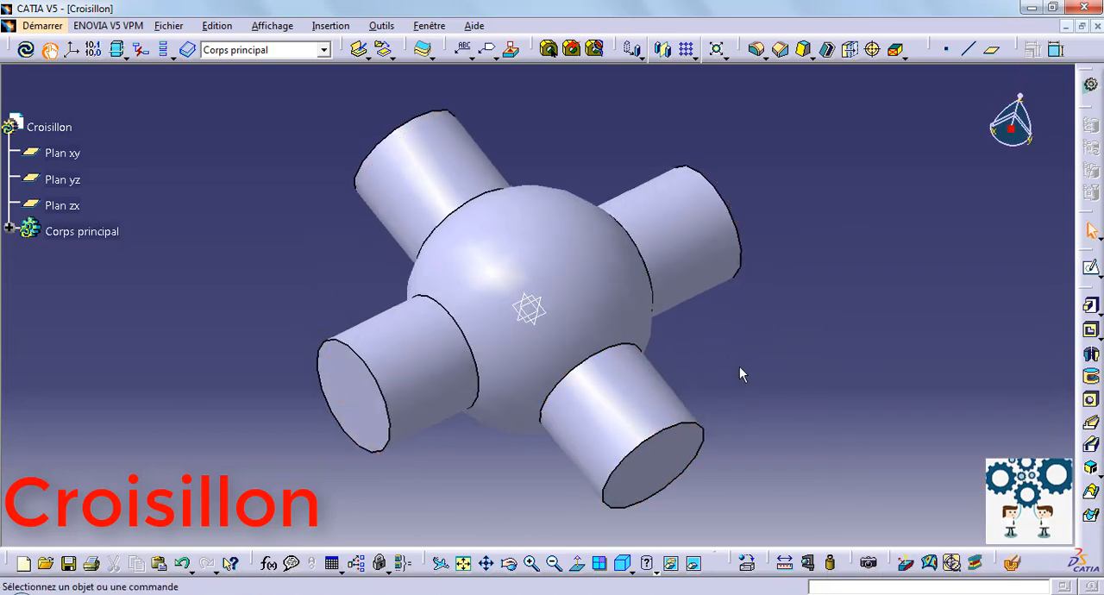
pyautogui.rightClick(77, 231)
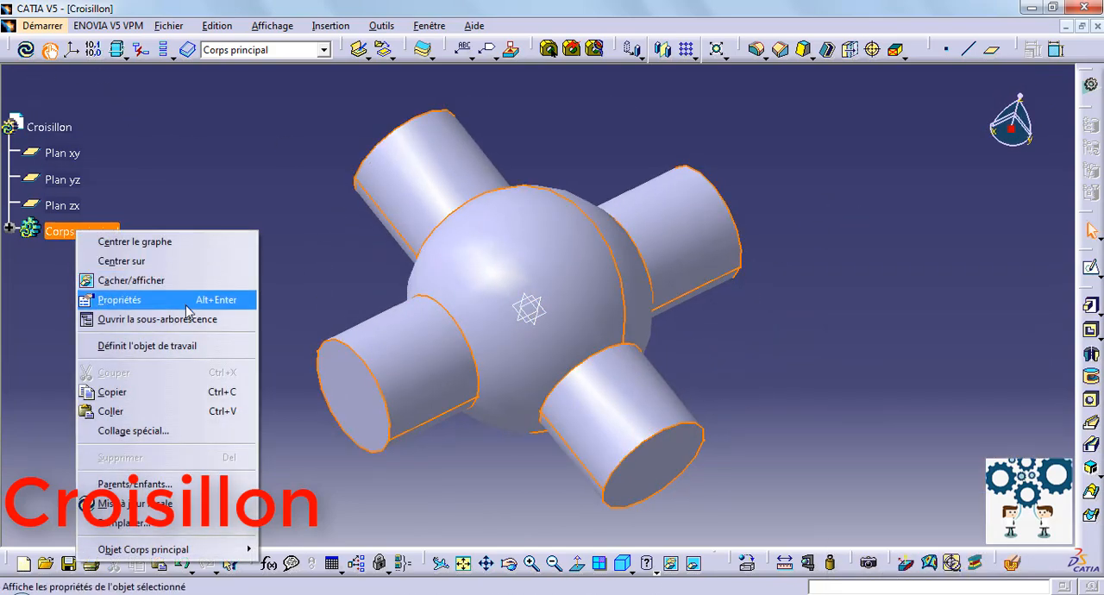
pyautogui.click(187, 304)
pyautogui.click(713, 201)
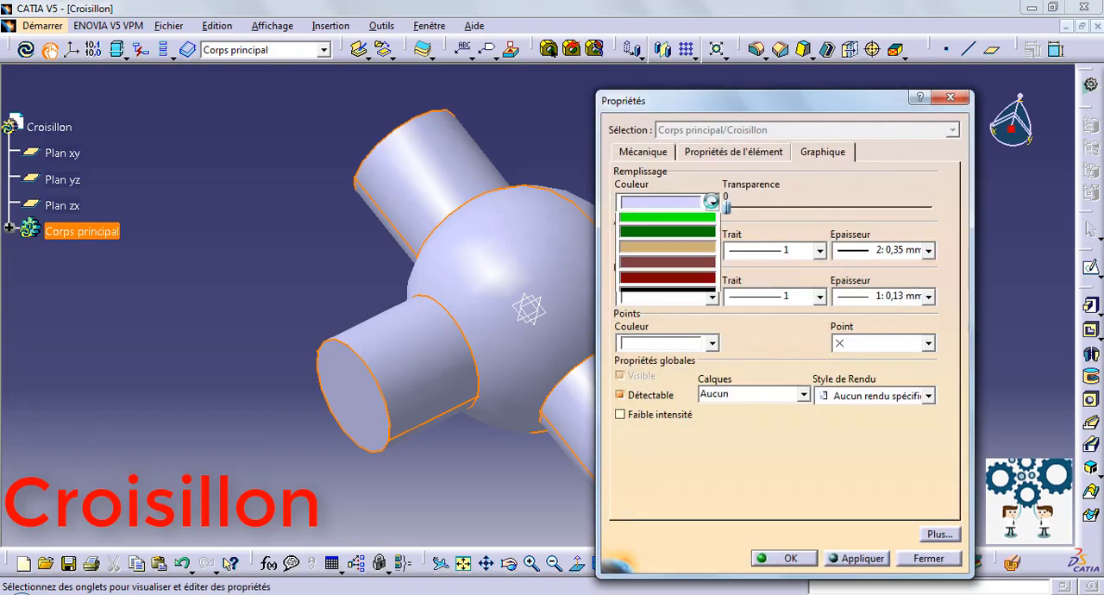
pyautogui.click(668, 421)
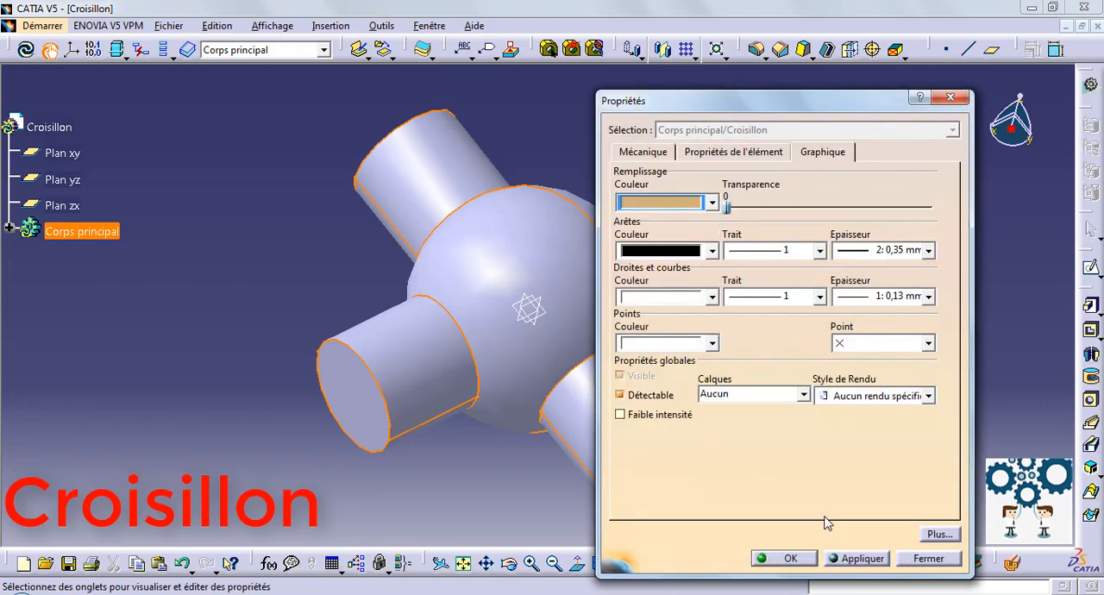
pyautogui.click(789, 560)
pyautogui.click(839, 282)
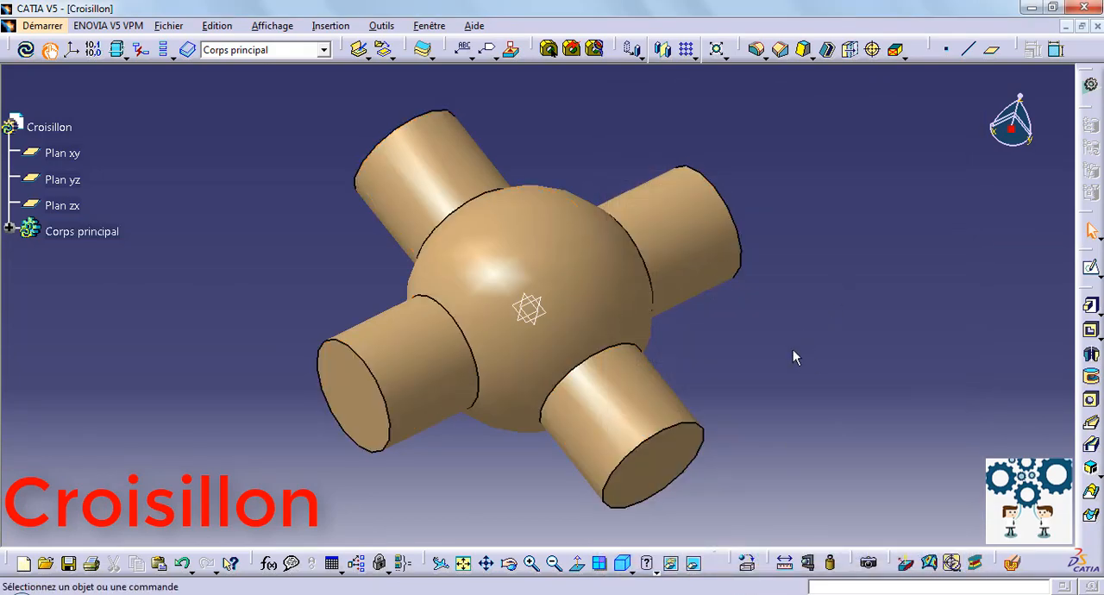
# Save the part as Croisillon.CATPart.
pyautogui.moveTo(793, 350); pyautogui.dragTo(686, 313, button='middle')
pyautogui.click(168, 25)
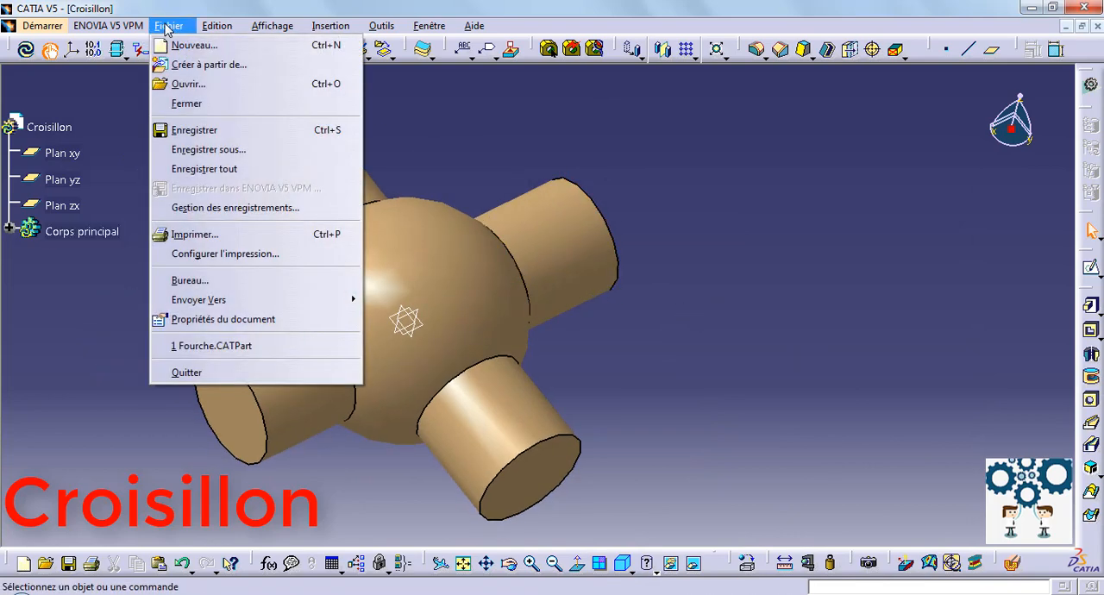
pyautogui.click(186, 129)
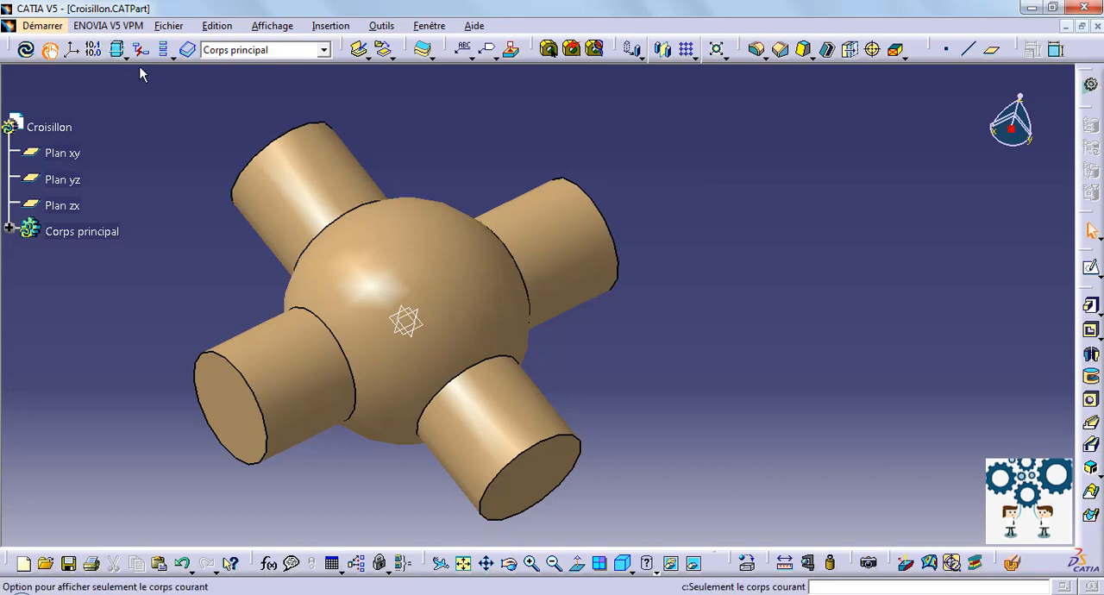
# In the Joint cardan folder, make a copy of the Fourche part file from the file opening dialog.
pyautogui.click(164, 26)
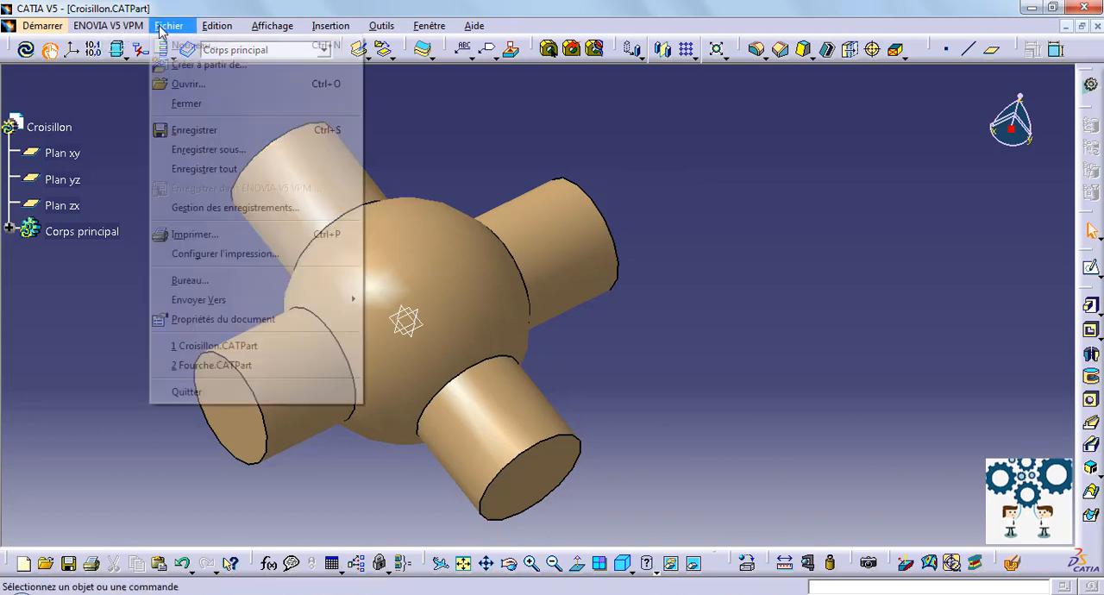
pyautogui.click(186, 85)
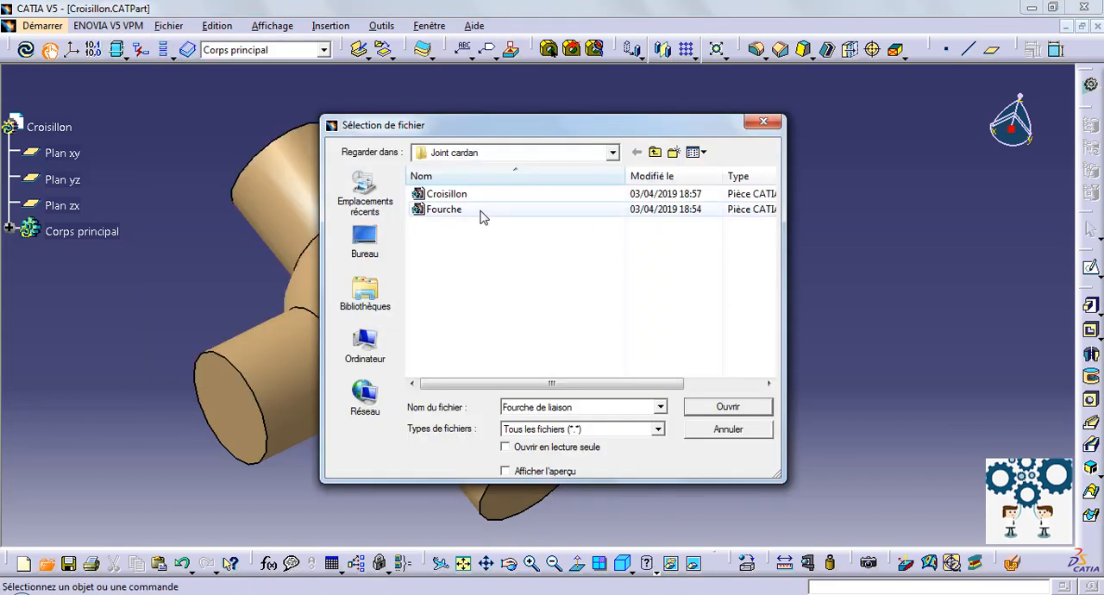
pyautogui.click(484, 213)
pyautogui.rightClick(484, 217)
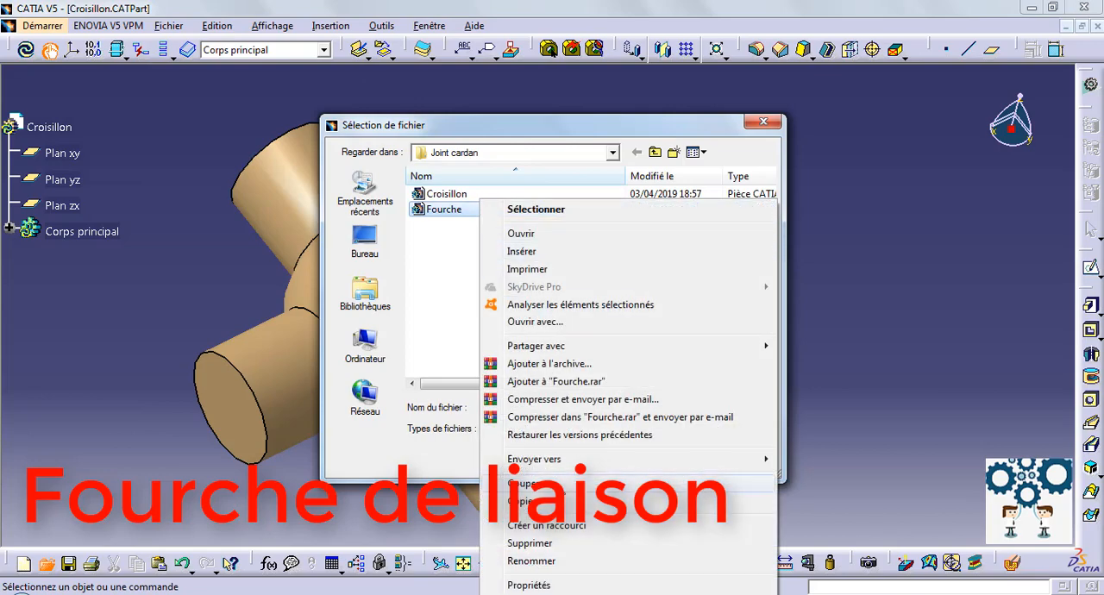
pyautogui.press('Escape')
pyautogui.rightClick(529, 278)
pyautogui.click(562, 363)
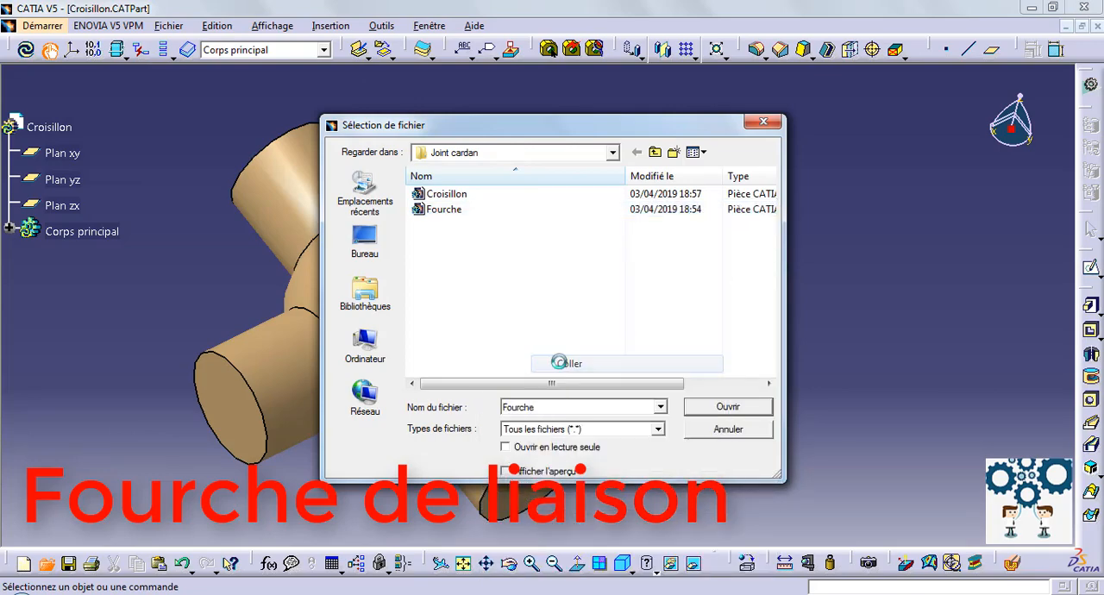
# Rename the copied Fourche file as Fourche de liaison.
pyautogui.rightClick(509, 226)
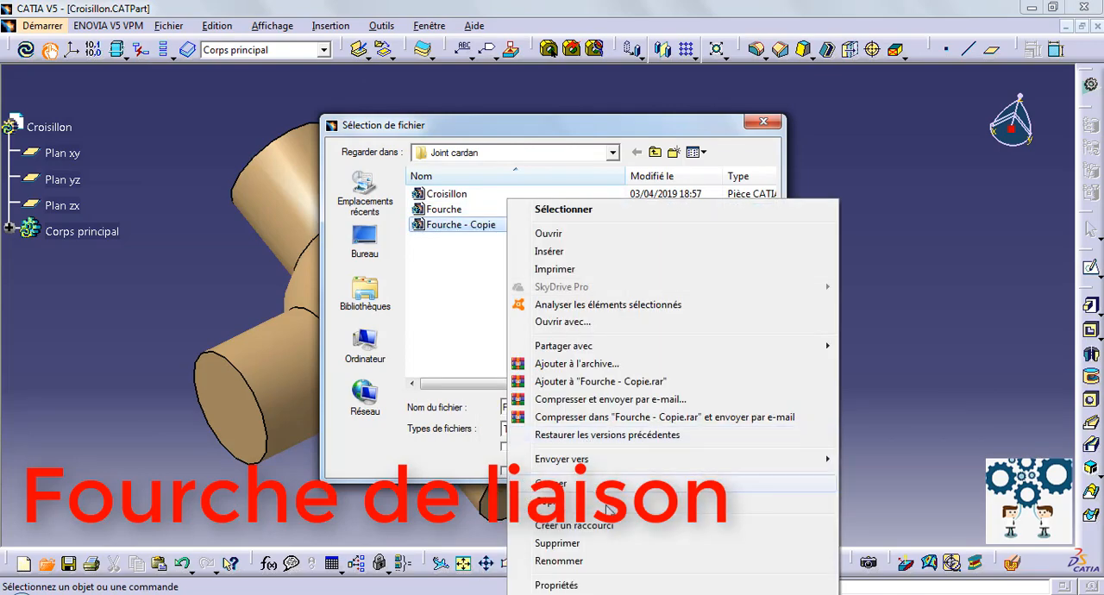
pyautogui.click(603, 561)
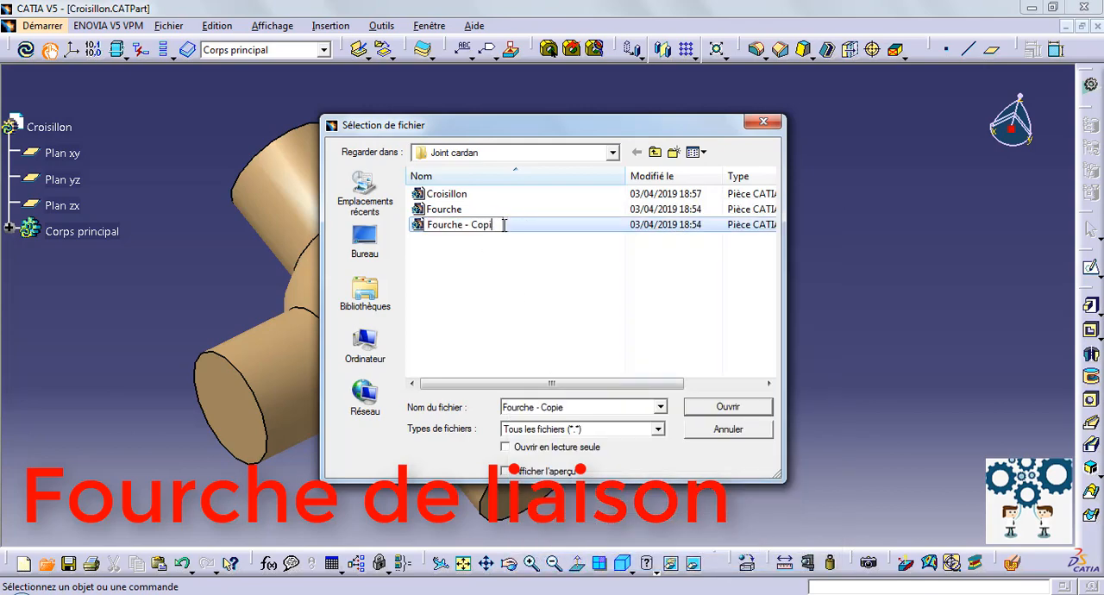
pyautogui.press('BackSpace')
pyautogui.press('BackSpace')
pyautogui.press('BackSpace')
pyautogui.press('BackSpace')
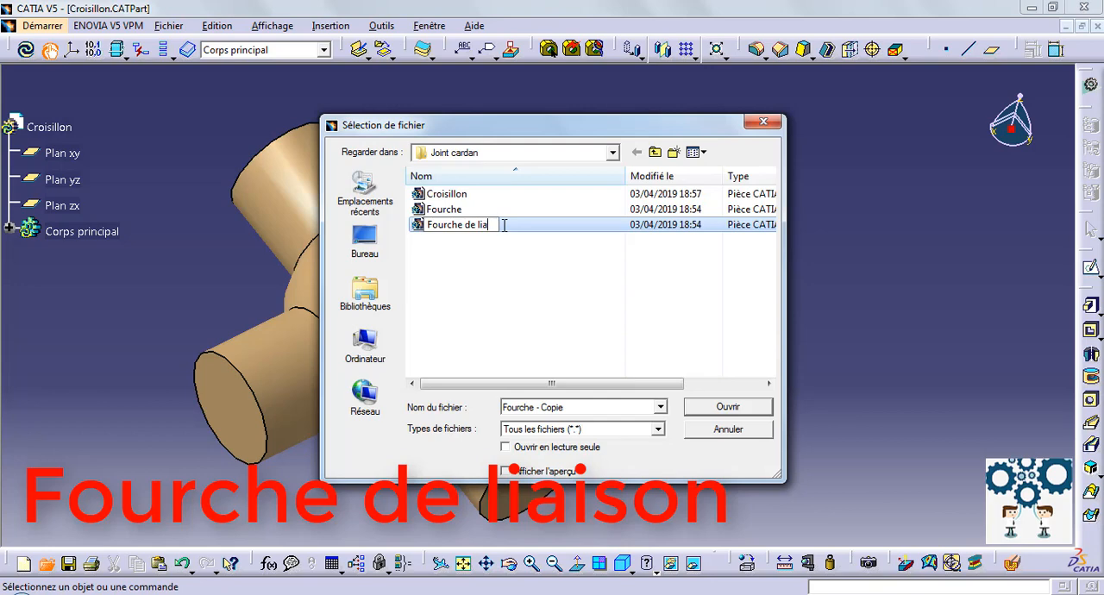
pyautogui.press('Return')
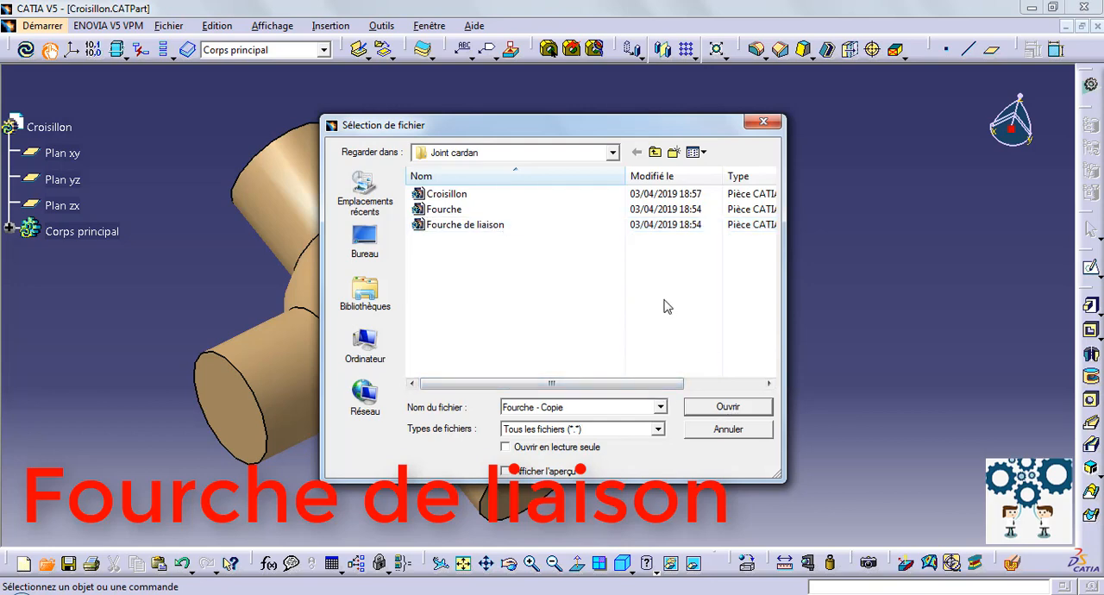
# Open the Fourche de liaison part and orient it so the free end face of its shaft is visible.
pyautogui.click(564, 225)
pyautogui.click(724, 407)
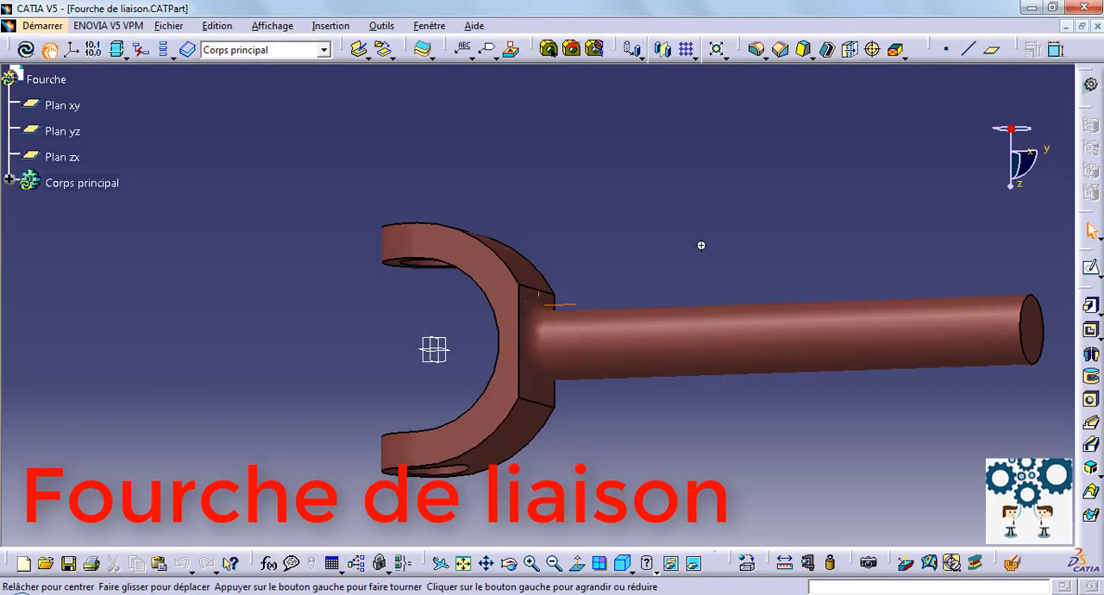
pyautogui.moveTo(703, 244); pyautogui.dragTo(709, 141, button='middle')
pyautogui.moveTo(616, 203); pyautogui.dragTo(595, 200, button='middle')
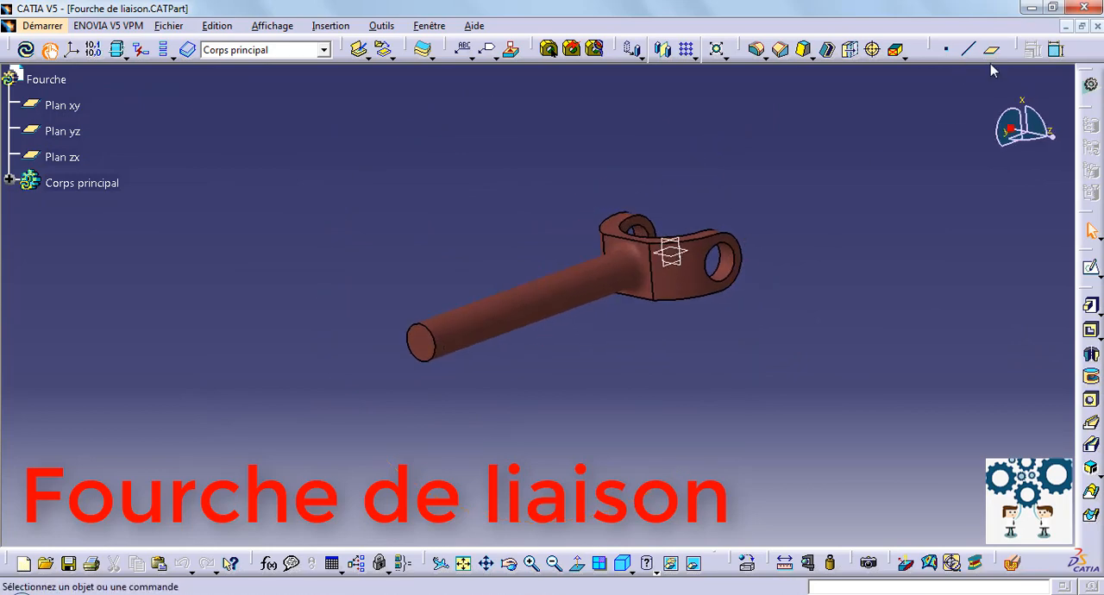
# Create an offset-type reference plane lying directly on the free end face of the shaft.
pyautogui.click(991, 49)
pyautogui.click(421, 342)
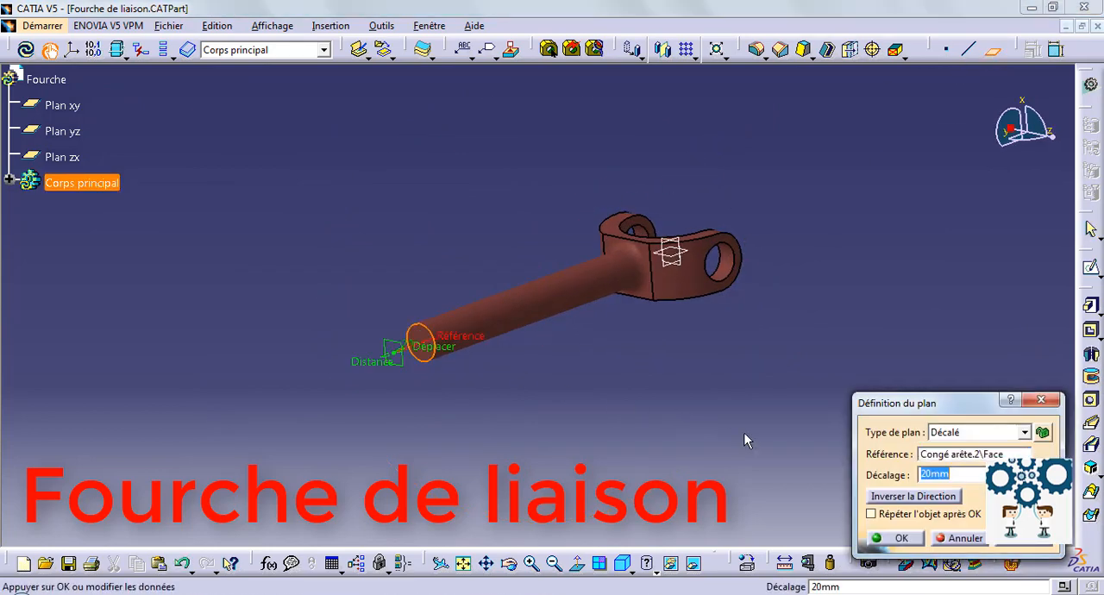
pyautogui.press('Return')
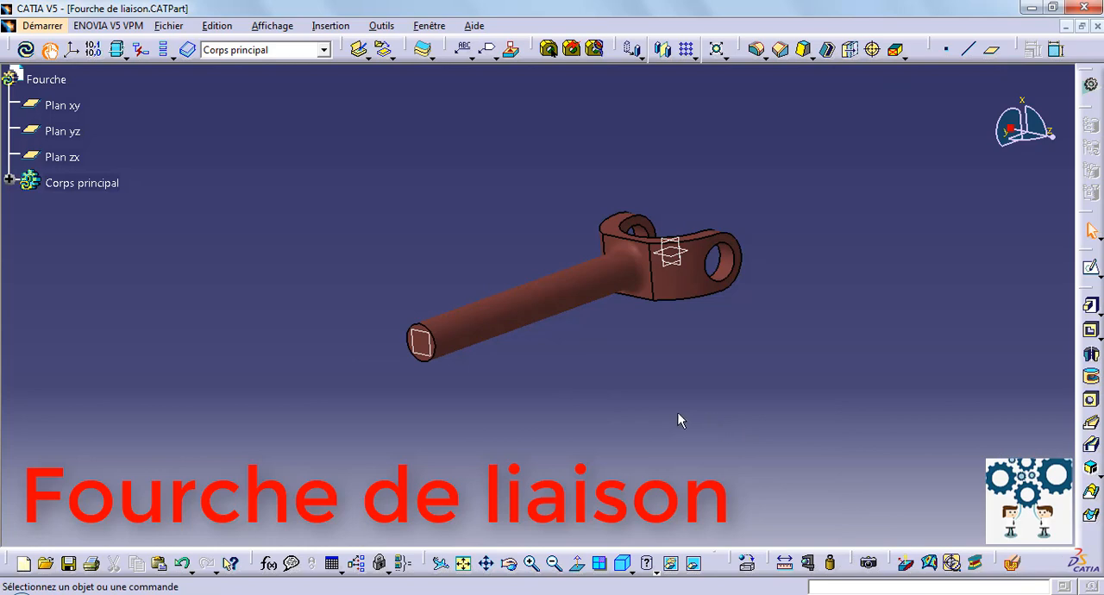
# Hide the three origin planes, Plan xy, Plan yz and Plan zx.
pyautogui.moveTo(678, 420); pyautogui.dragTo(569, 414, button='middle')
pyautogui.rightClick(61, 107)
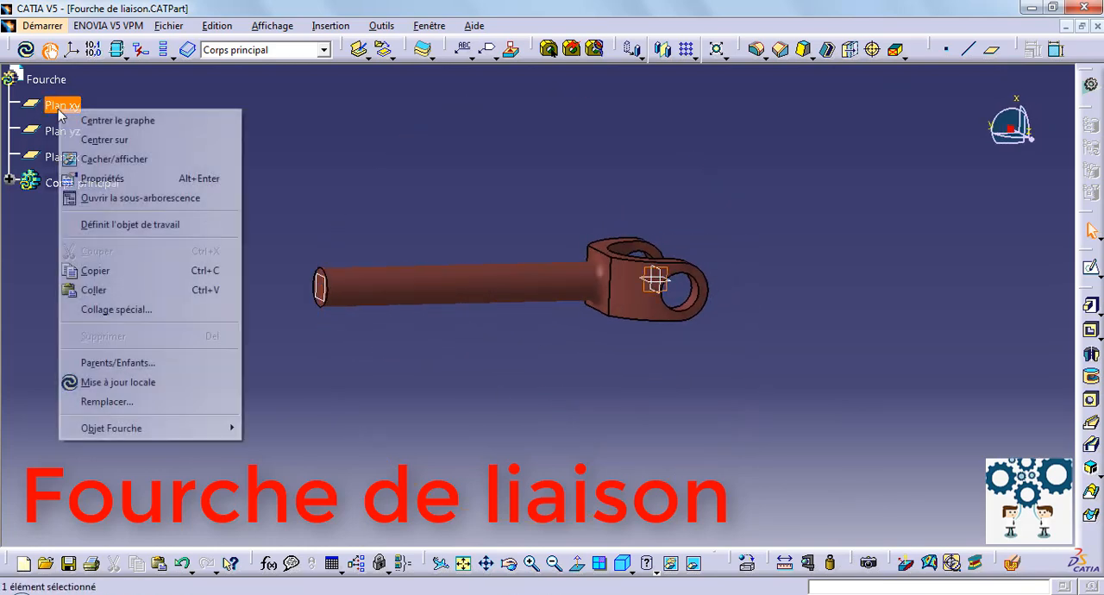
pyautogui.click(95, 159)
pyautogui.rightClick(63, 130)
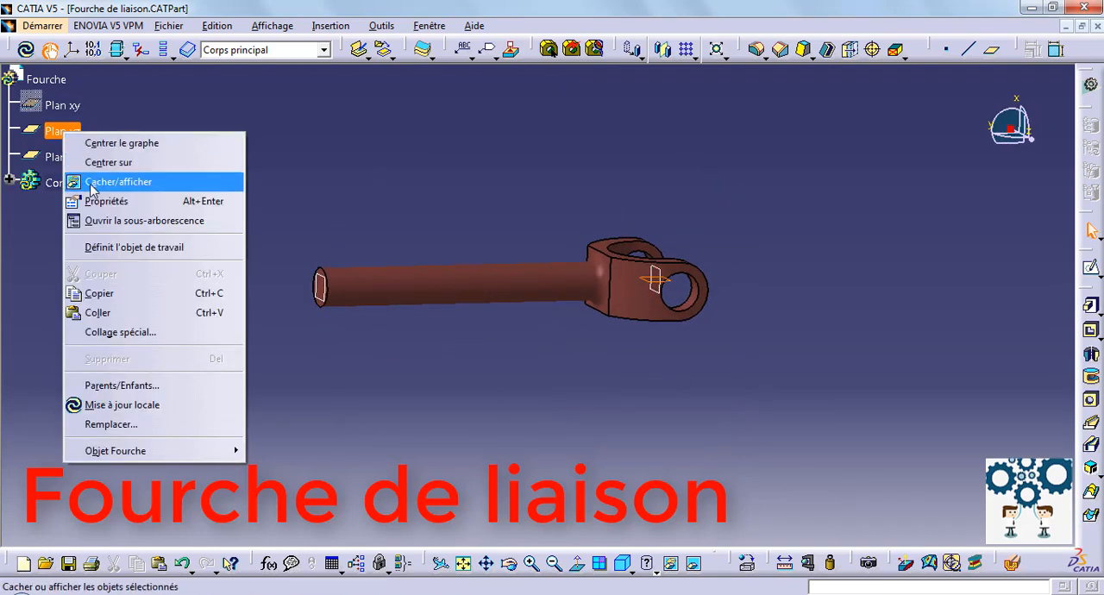
pyautogui.click(93, 183)
pyautogui.rightClick(60, 157)
pyautogui.click(96, 199)
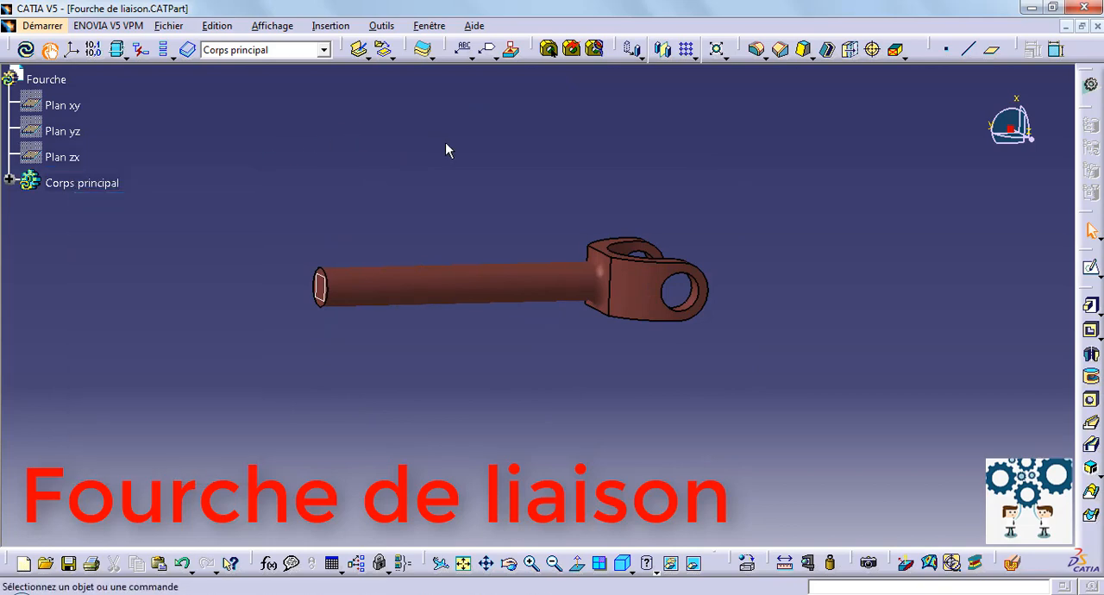
# Expand Corps principal and mirror Extrusion.1, the fork head, about the new plane on the shaft end.
pyautogui.moveTo(446, 150); pyautogui.dragTo(483, 167, button='middle')
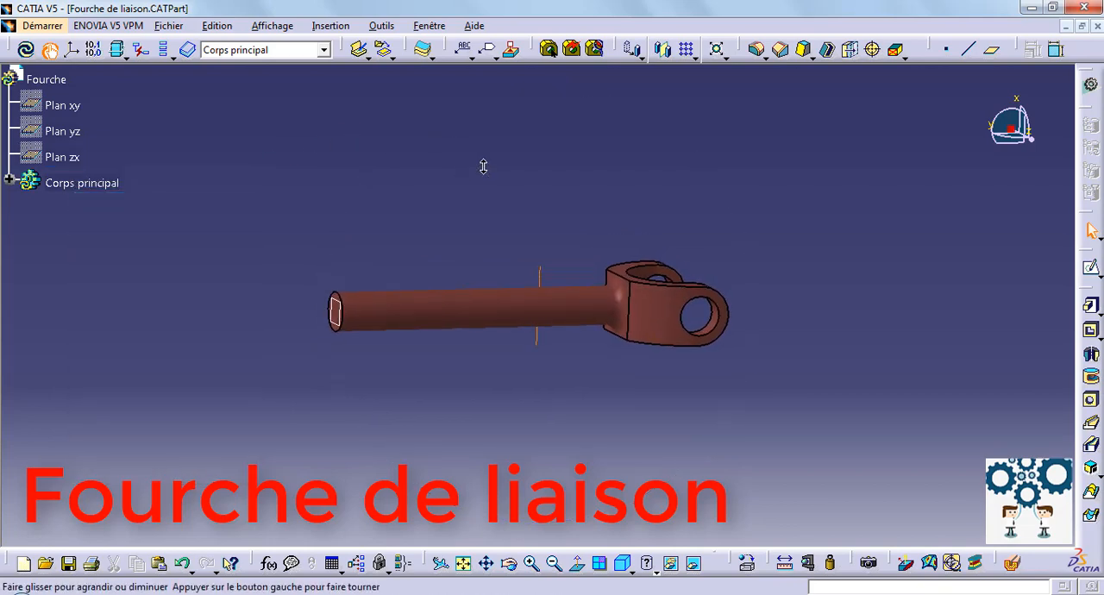
pyautogui.keyDown('ctrl'); pyautogui.scroll(2, 52, 262); pyautogui.keyUp('ctrl')
pyautogui.click(10, 208)
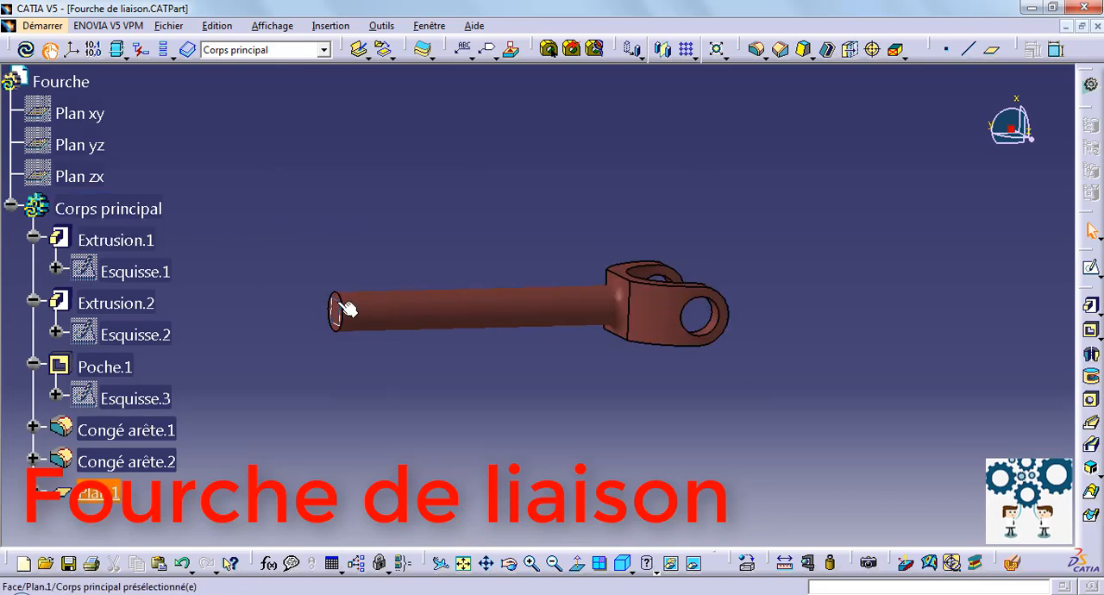
pyautogui.click(660, 50)
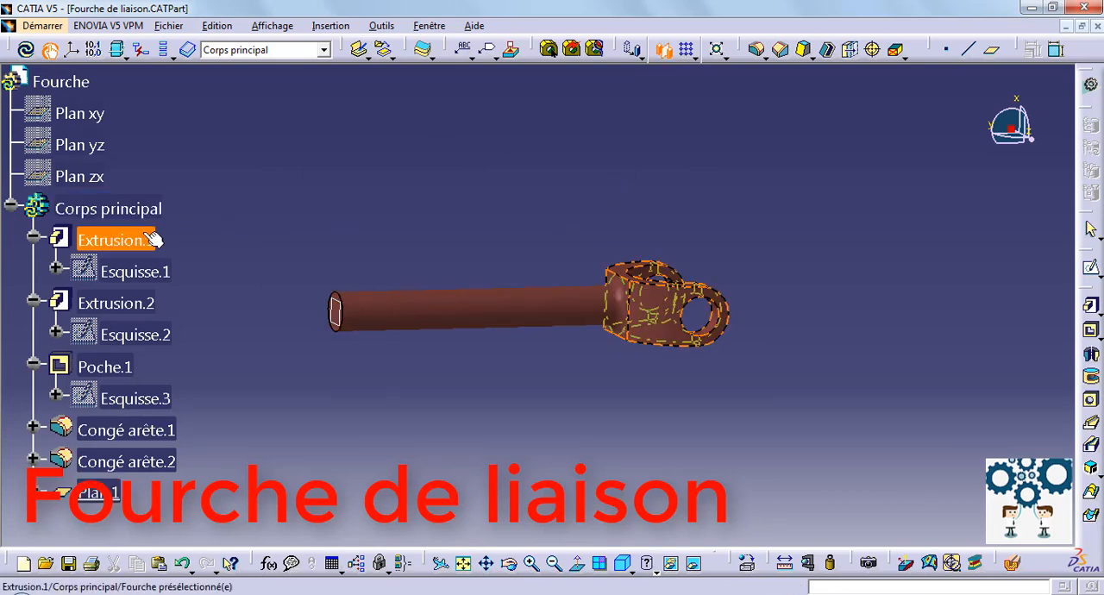
pyautogui.click(339, 304)
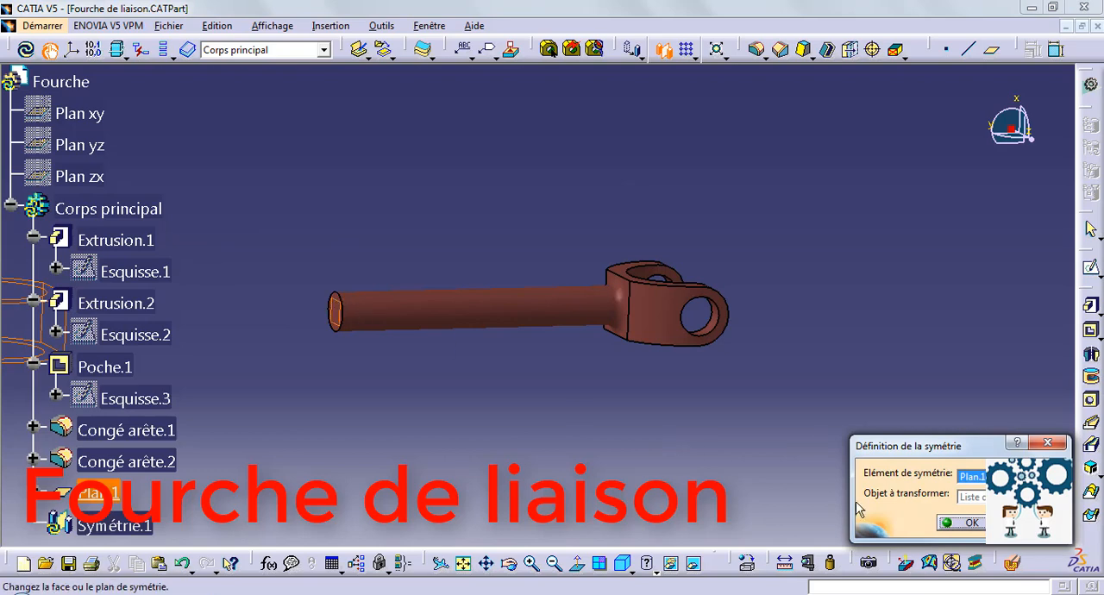
pyautogui.click(972, 524)
# Mirror Extrusion.2, the shaft, about the plane on its end face to join it to the mirrored fork head.
pyautogui.moveTo(276, 164); pyautogui.dragTo(508, 169, button='middle')
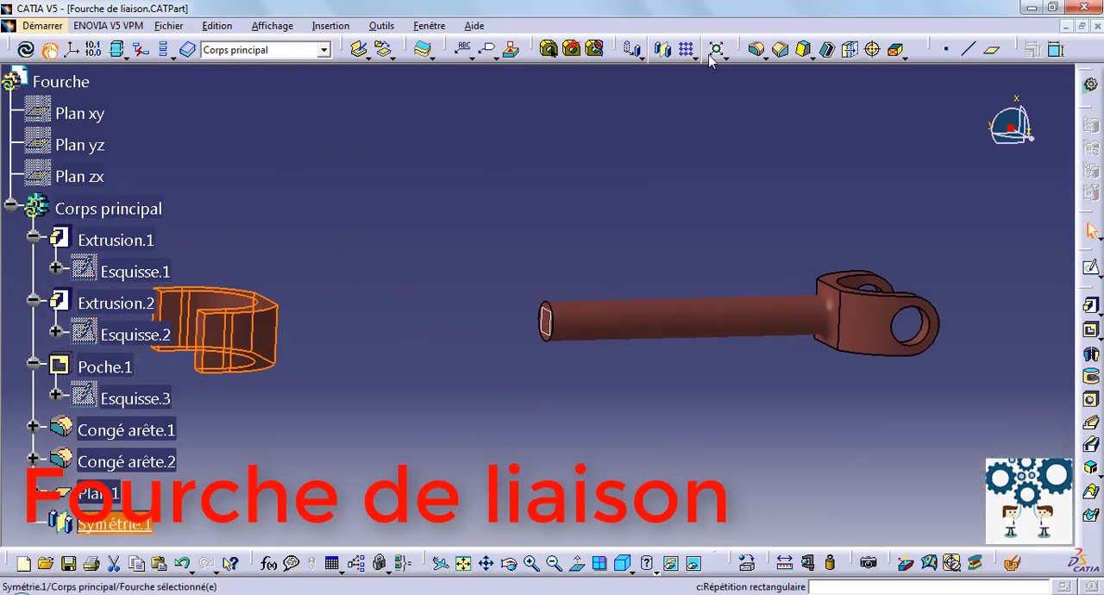
pyautogui.click(716, 147)
pyautogui.click(664, 50)
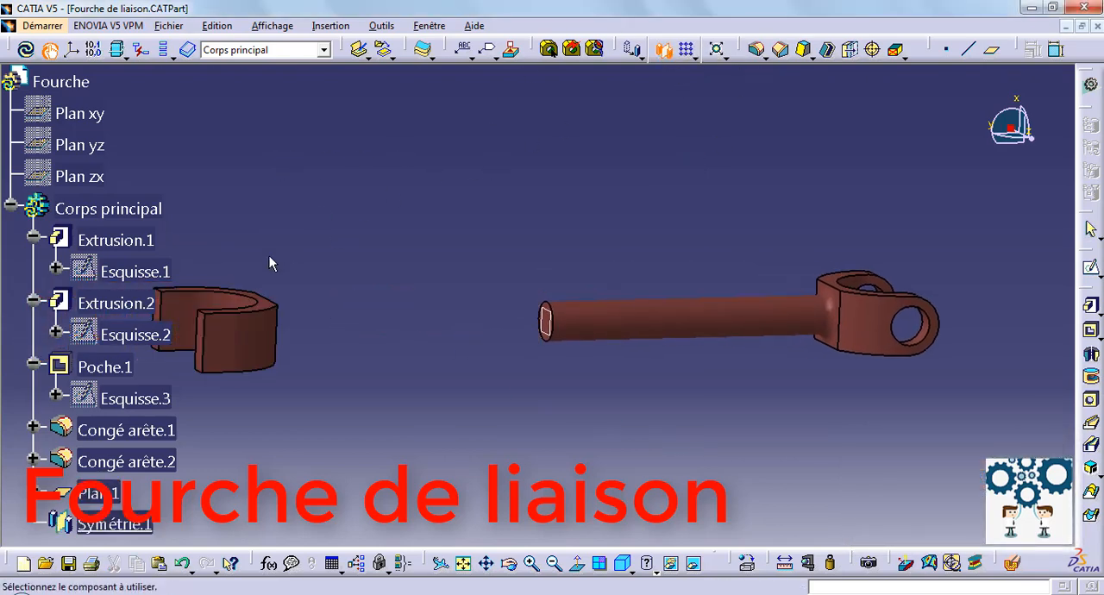
pyautogui.click(114, 304)
pyautogui.click(552, 310)
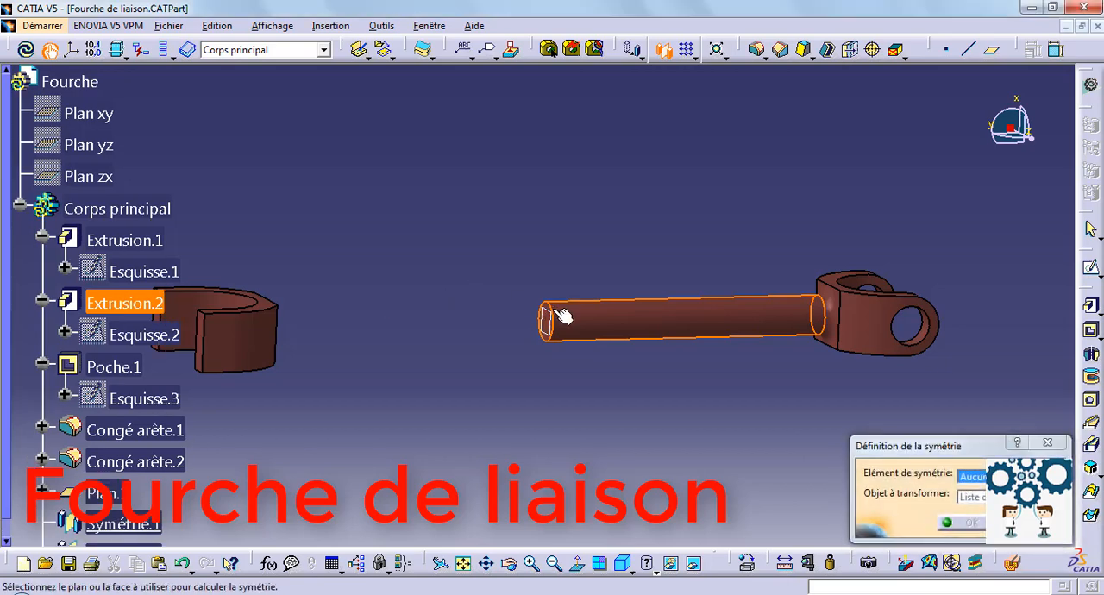
pyautogui.click(973, 524)
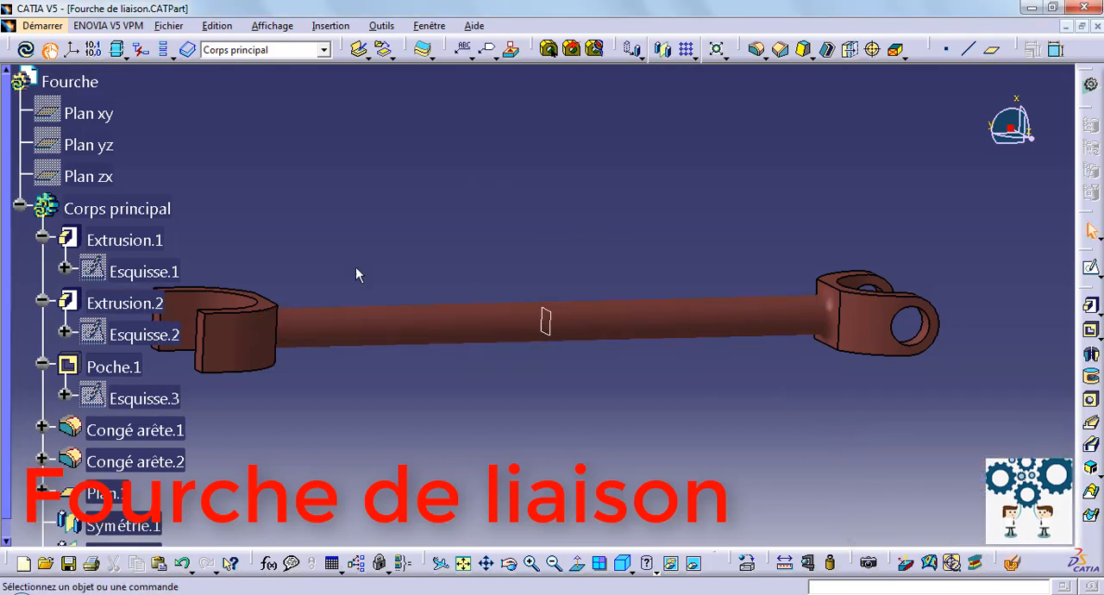
# Mirror Poche.1, the fork's pin holes, about the plane at the middle of the shaft.
pyautogui.click(664, 50)
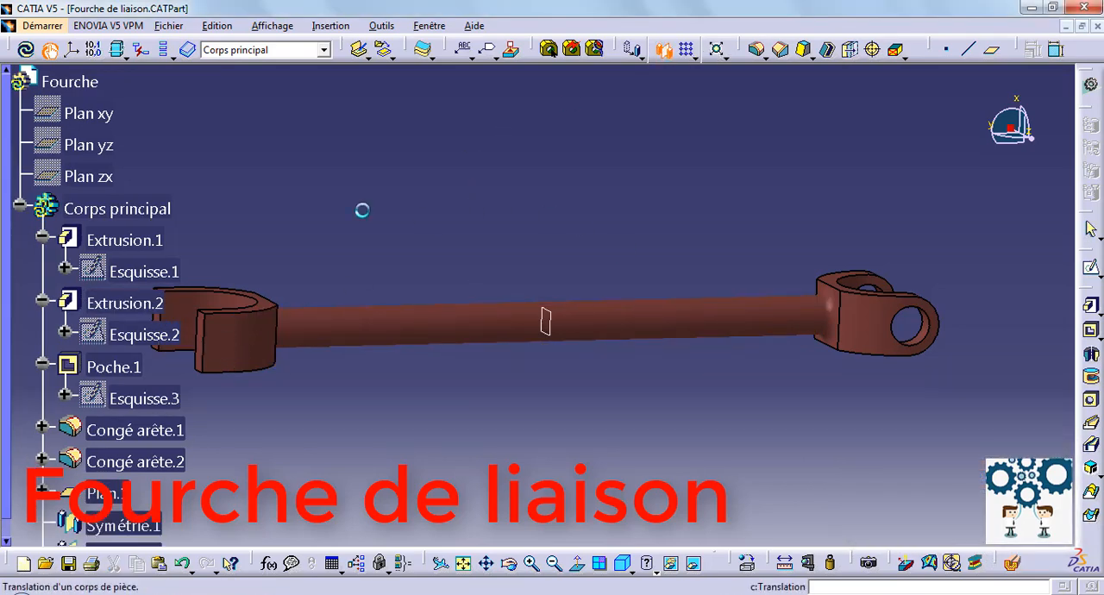
pyautogui.click(113, 367)
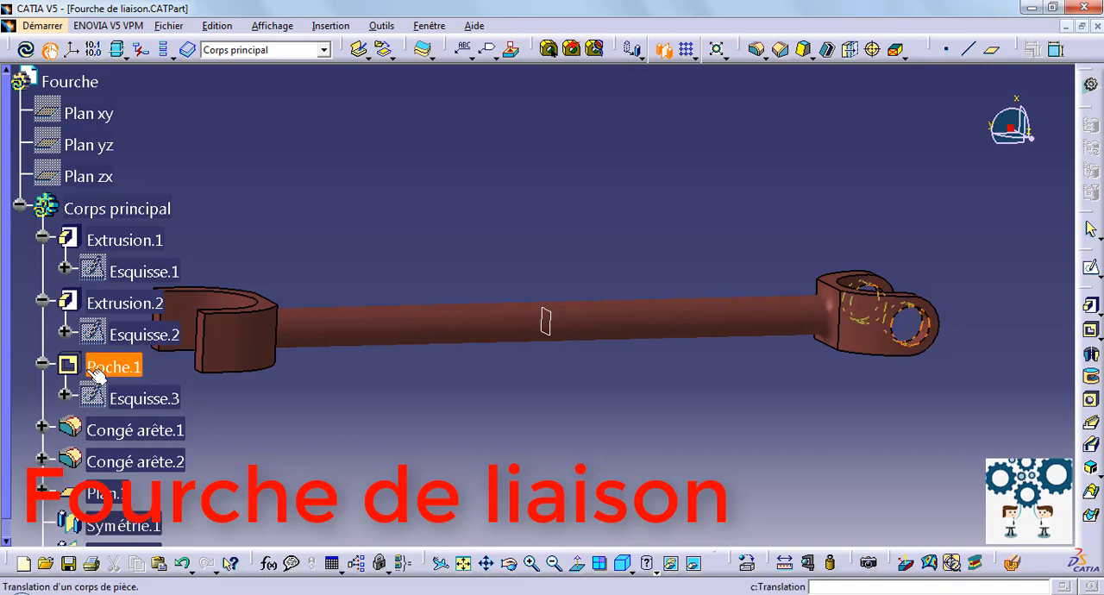
pyautogui.click(545, 315)
pyautogui.click(966, 524)
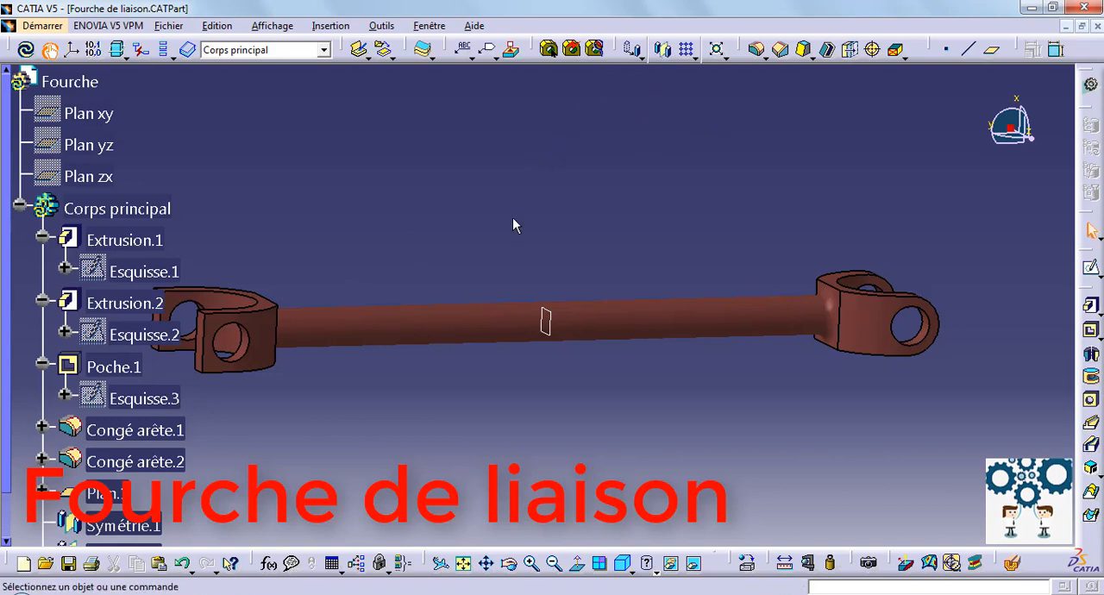
# Fillet the four outer corner edges of the mirrored fork's arms with a 15 mm radius.
pyautogui.moveTo(513, 226); pyautogui.dragTo(727, 4, button='middle')
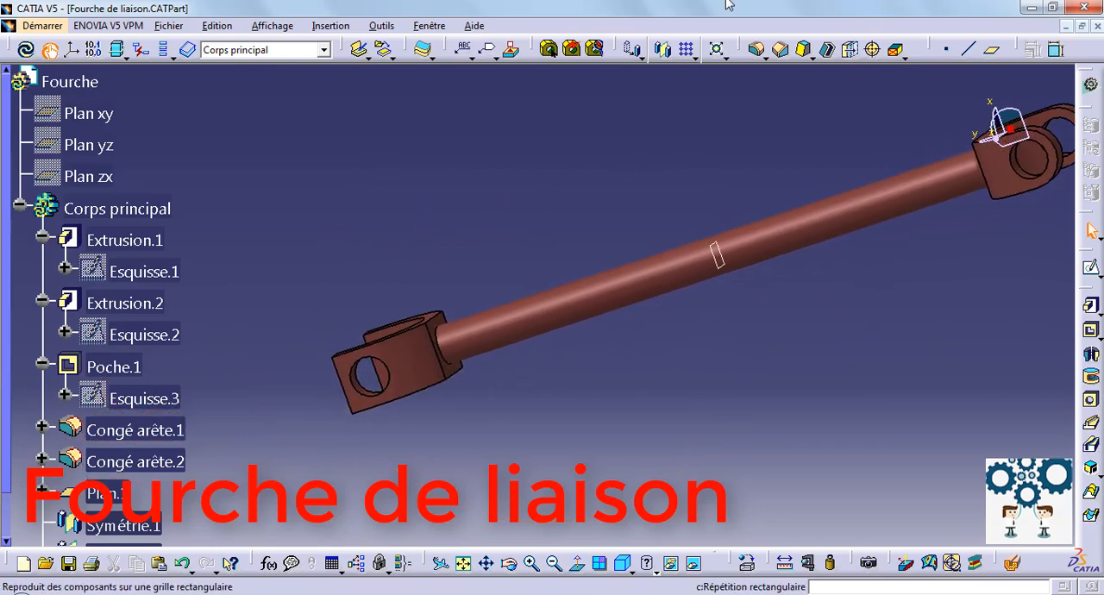
pyautogui.click(756, 49)
pyautogui.moveTo(333, 273); pyautogui.dragTo(577, 126, button='middle')
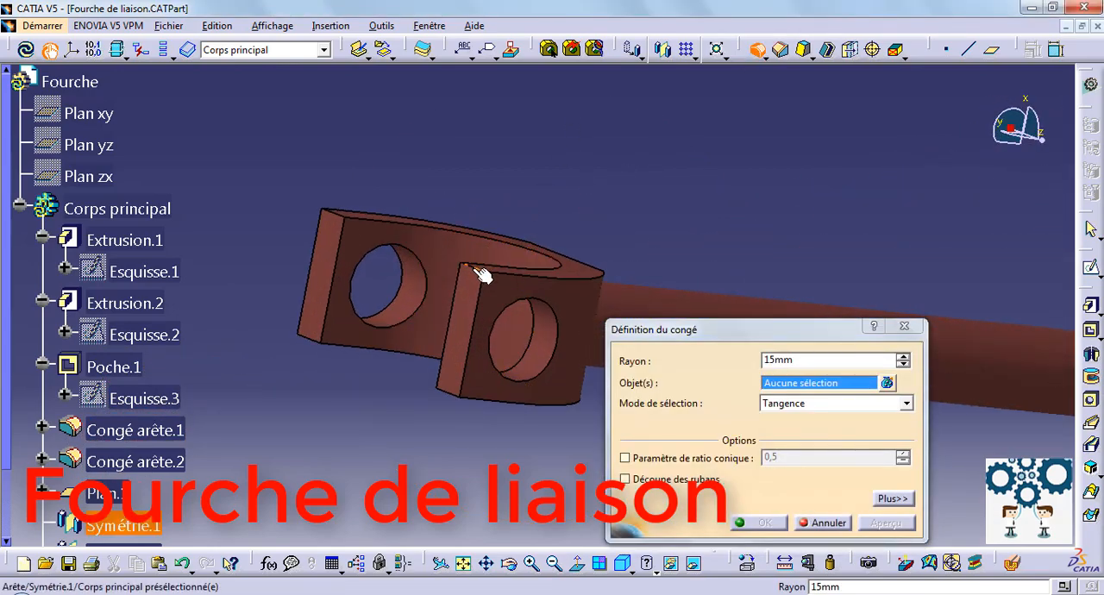
pyautogui.click(482, 275)
pyautogui.click(347, 216)
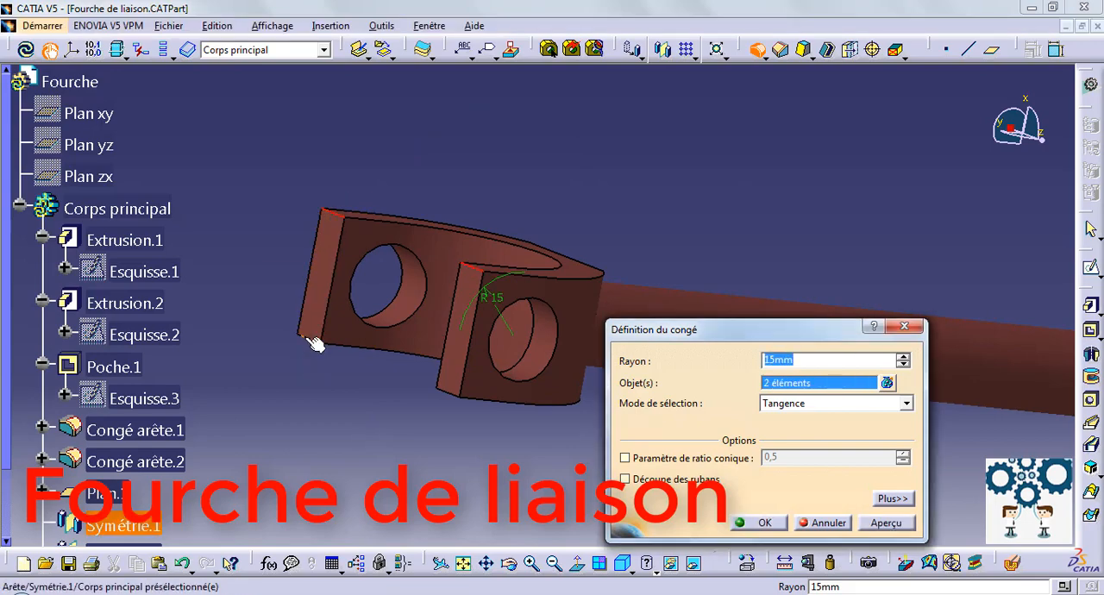
pyautogui.click(314, 343)
pyautogui.click(456, 402)
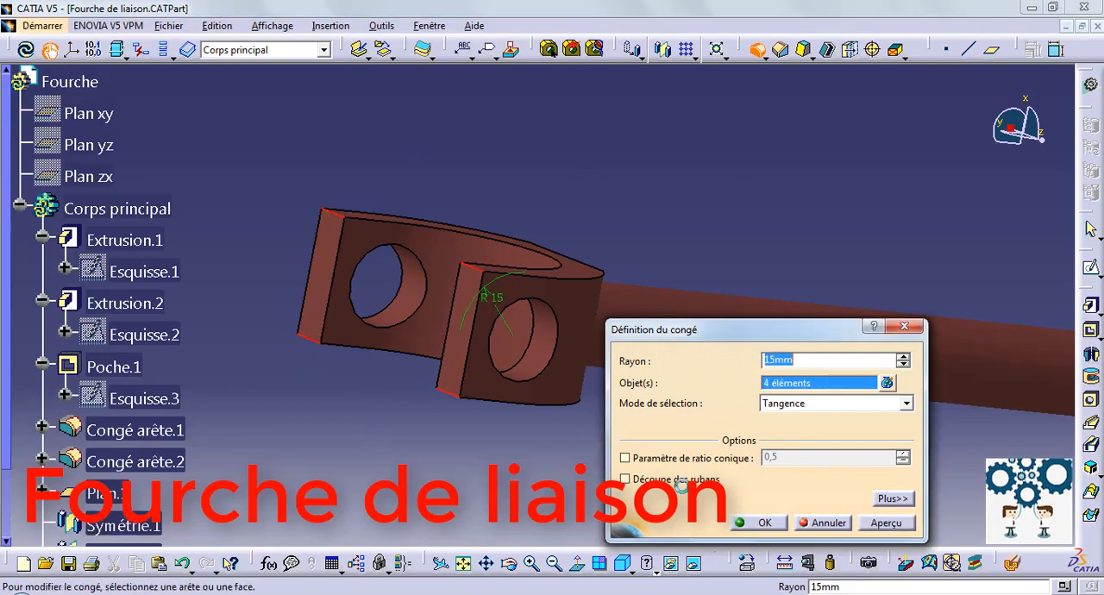
pyautogui.click(762, 523)
# Fillet the circular edge where the shaft meets the mirrored fork head with a 5 mm radius.
pyautogui.moveTo(678, 217); pyautogui.dragTo(495, 237, button='middle')
pyautogui.click(757, 50)
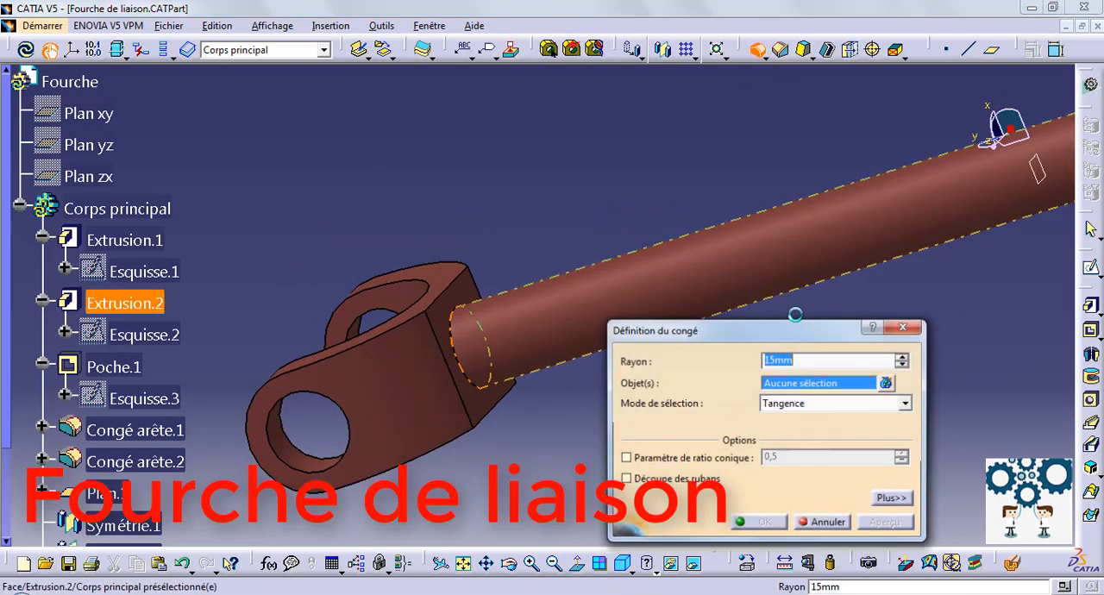
pyautogui.write('5')
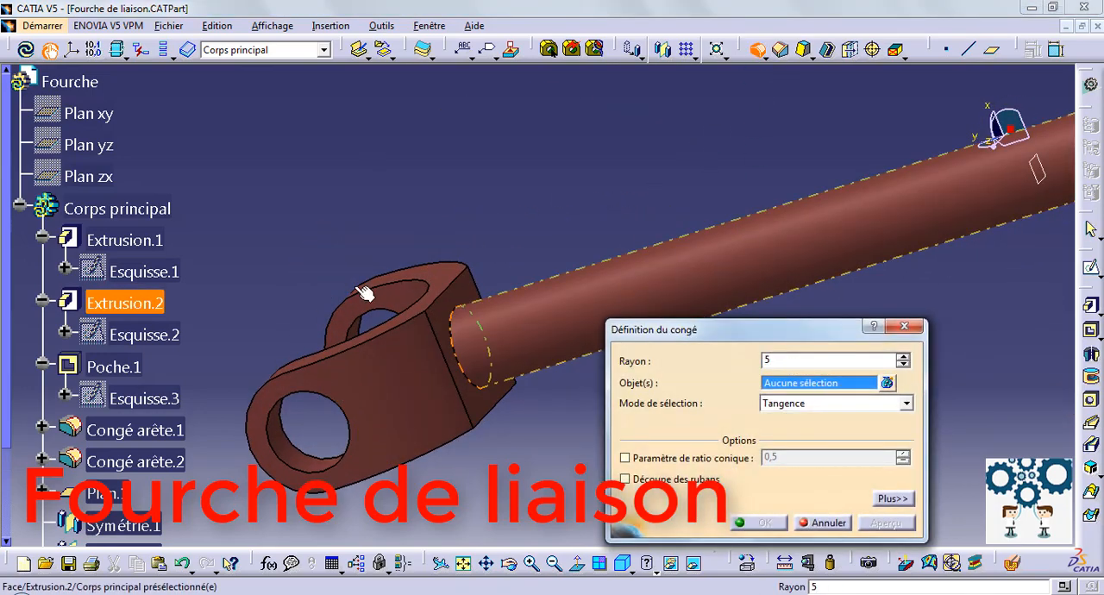
pyautogui.click(451, 318)
pyautogui.click(751, 523)
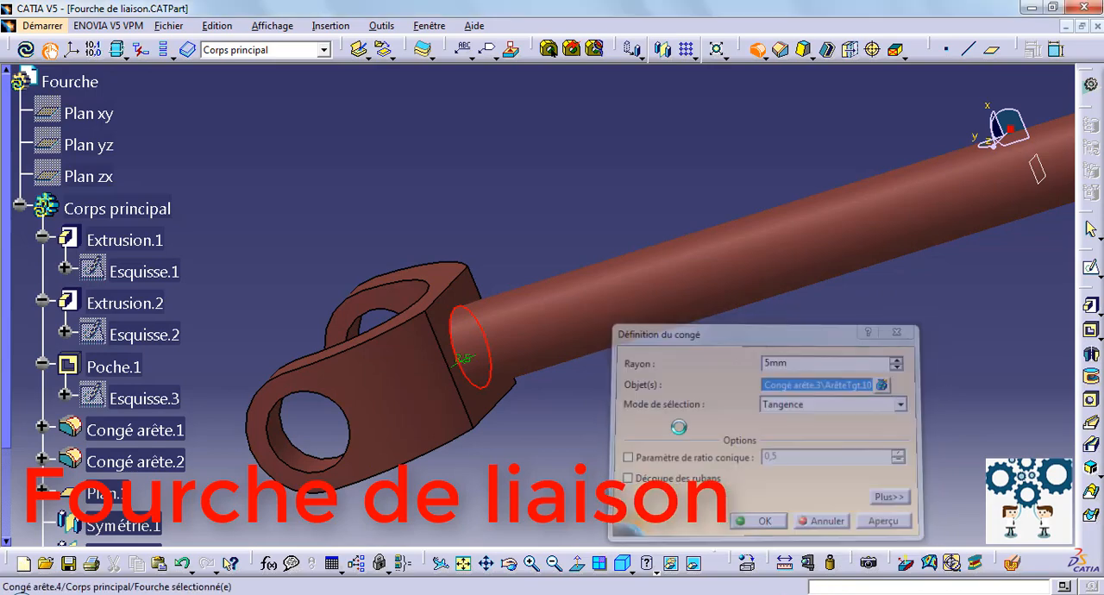
# Hide Plan.1, the reference plane at the middle of the shaft, and save the Fourche de liaison part.
pyautogui.moveTo(493, 190); pyautogui.dragTo(509, 276, button='middle')
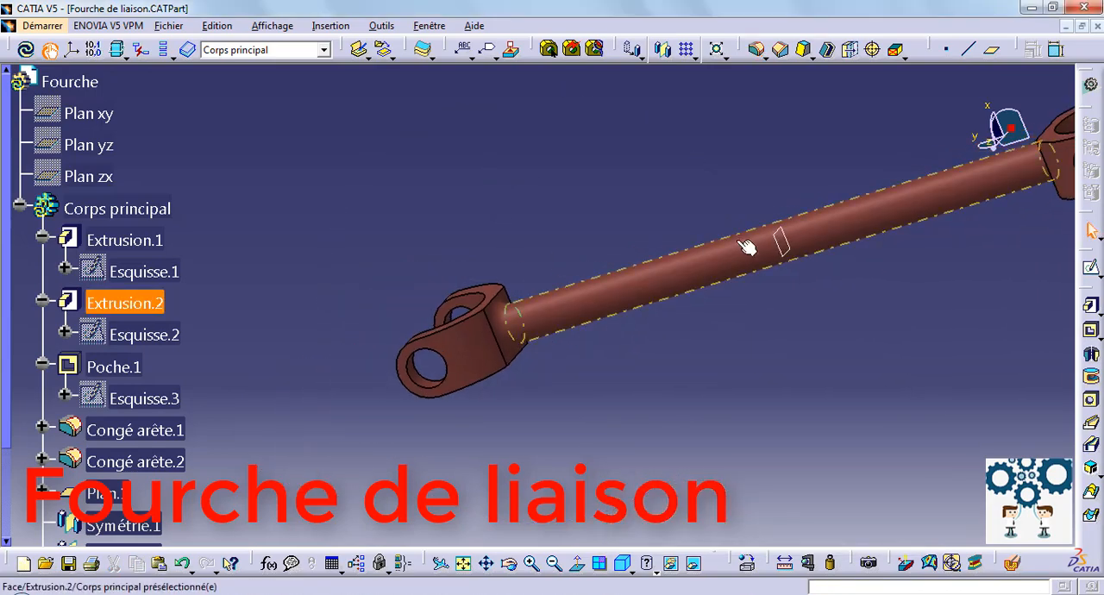
pyautogui.rightClick(783, 242)
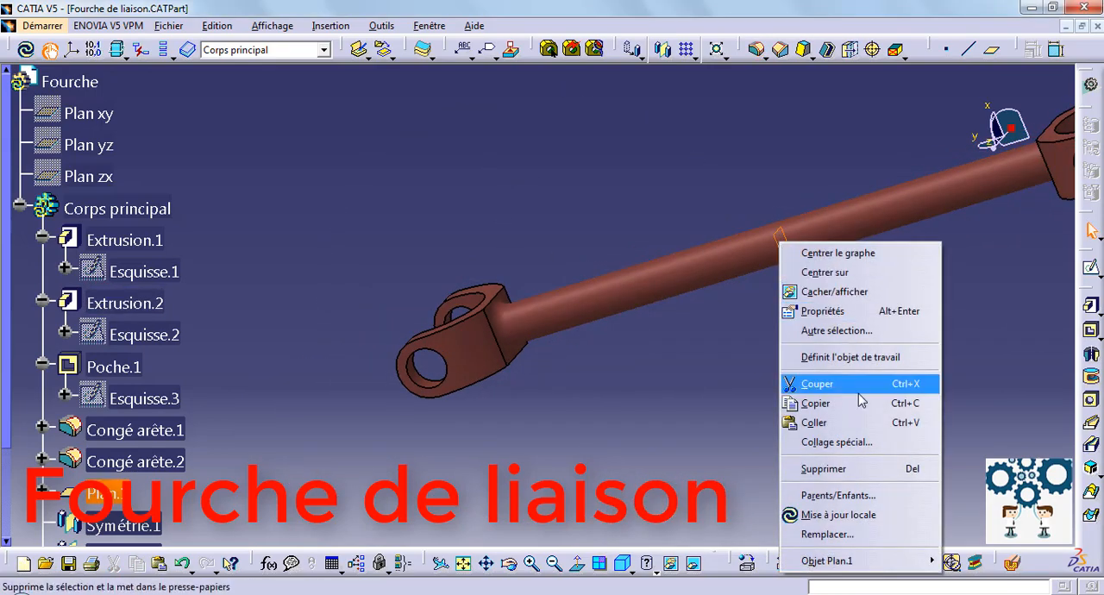
pyautogui.click(834, 291)
pyautogui.moveTo(661, 136); pyautogui.dragTo(654, 264, button='middle')
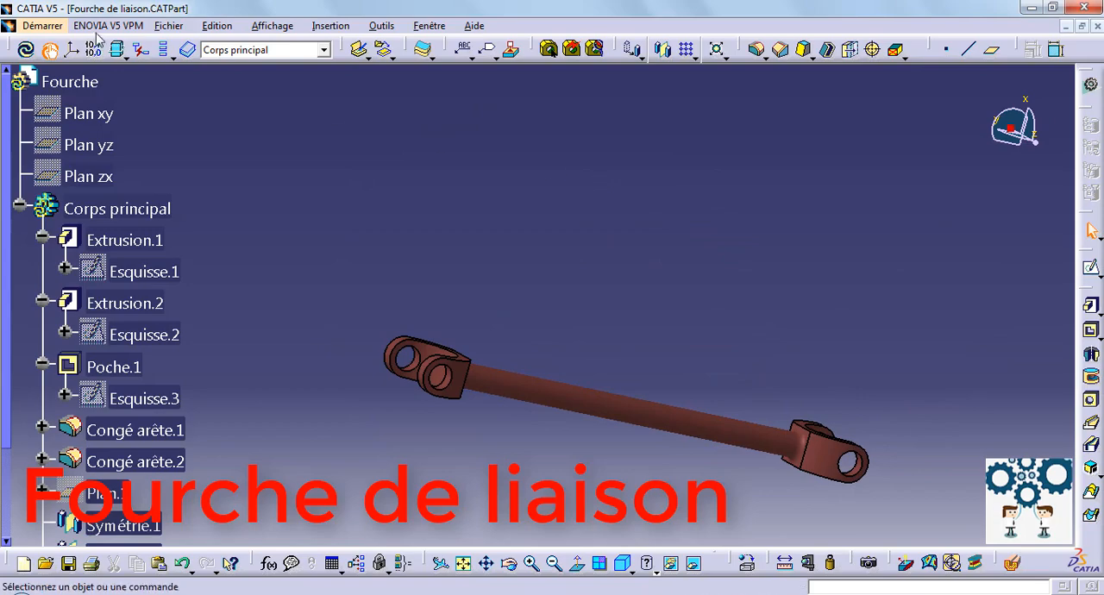
pyautogui.click(217, 25)
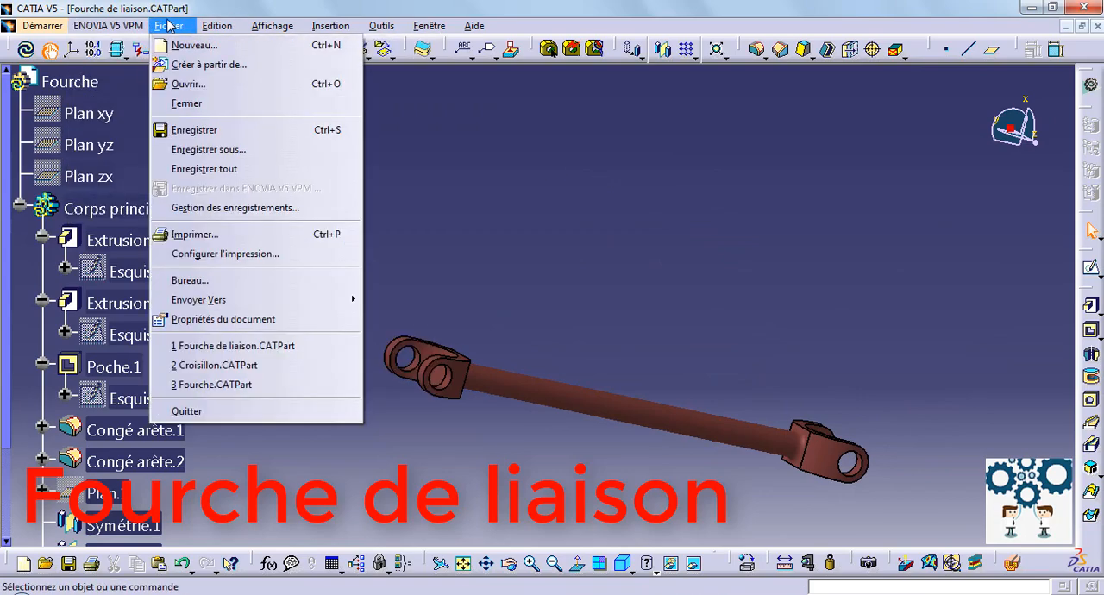
pyautogui.click(194, 129)
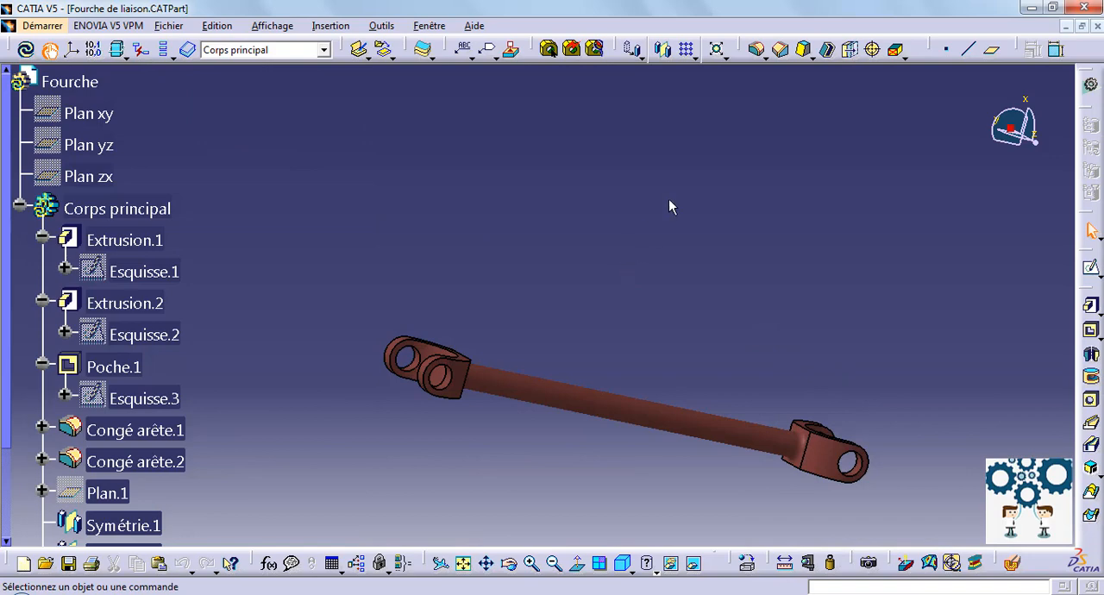
# Create a new Part Design part named Support.
pyautogui.moveTo(595, 284); pyautogui.dragTo(433, 217, button='middle')
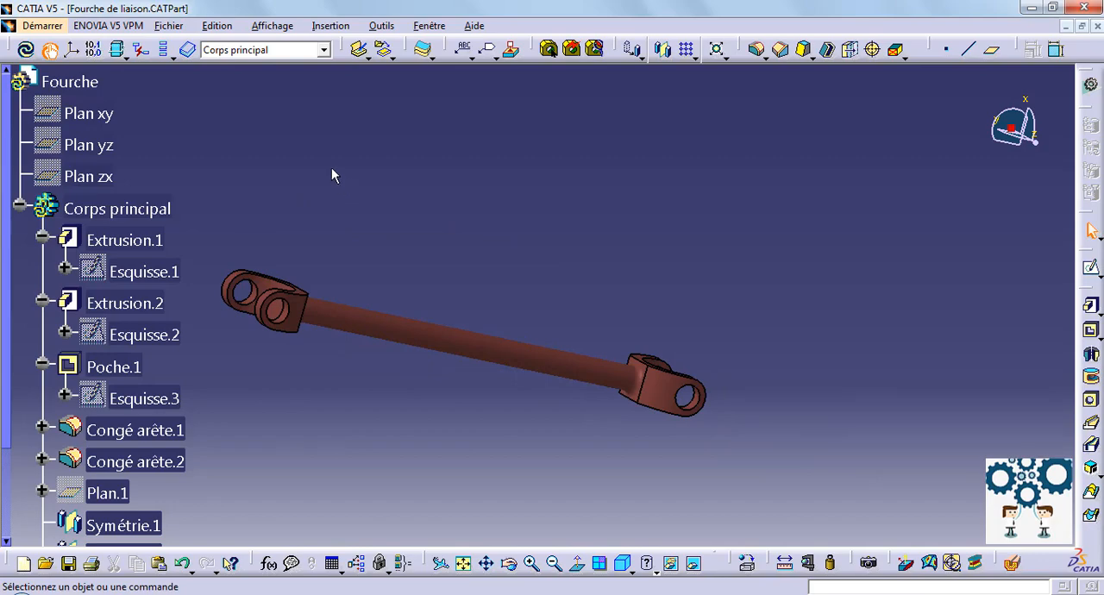
pyautogui.click(58, 25)
pyautogui.moveTo(93, 68)
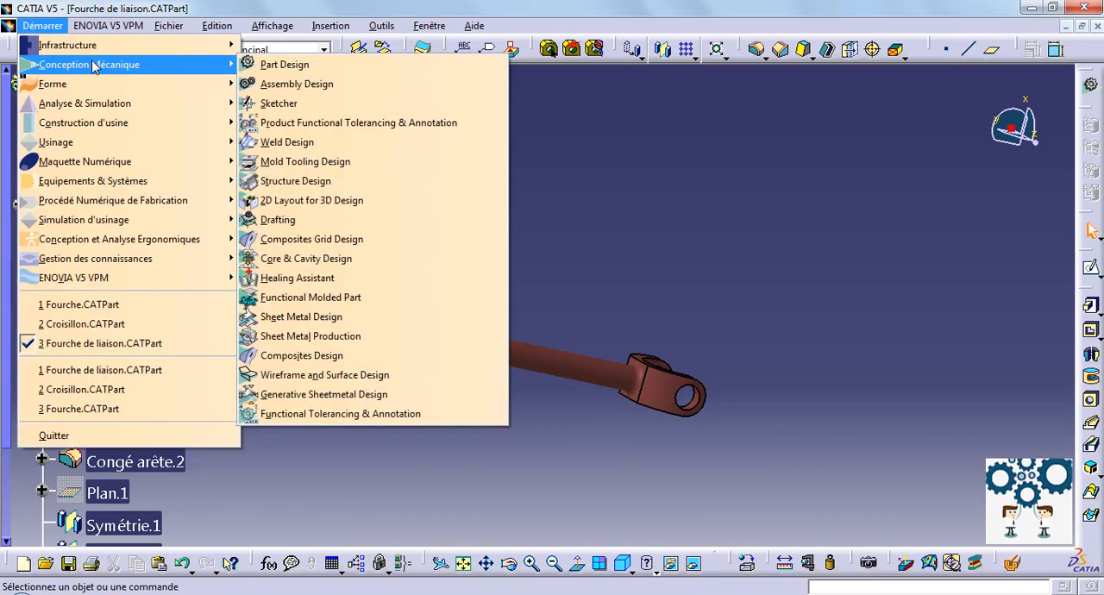
pyautogui.click(259, 65)
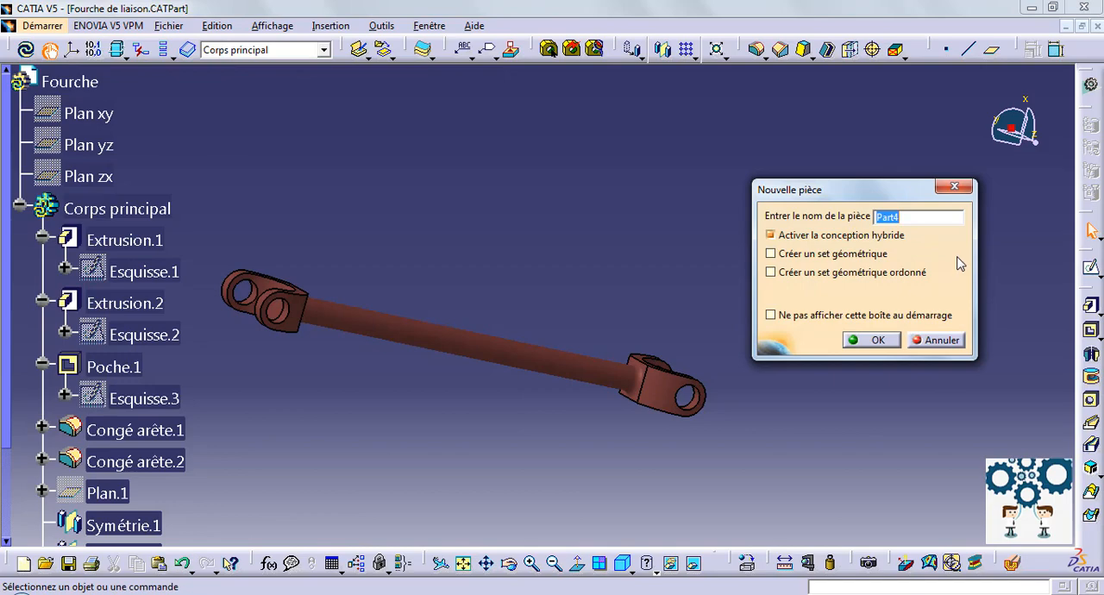
pyautogui.write('Support')
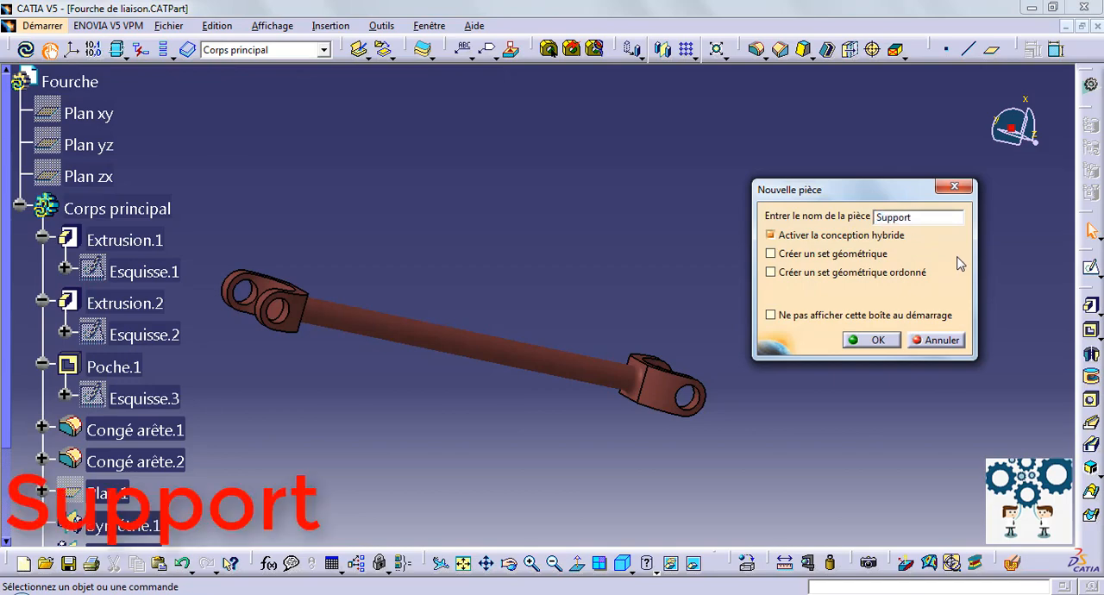
pyautogui.press('Return')
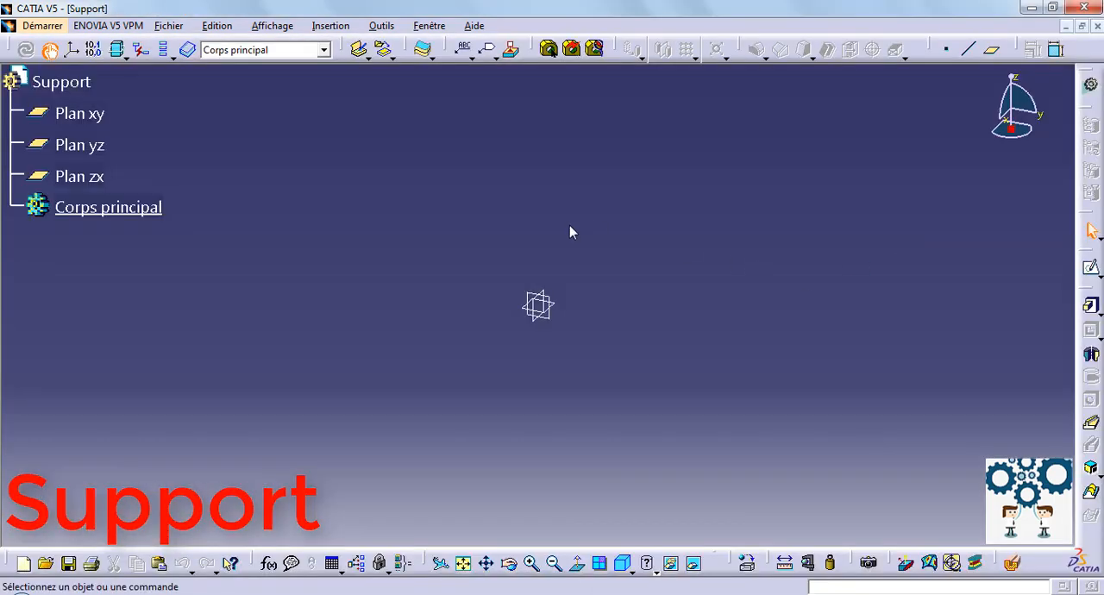
# On the yz plane, sketch a closed U-shaped profile from the origin, about 201 mm wide with arms about 68 mm and 38 mm high.
pyautogui.click(86, 144)
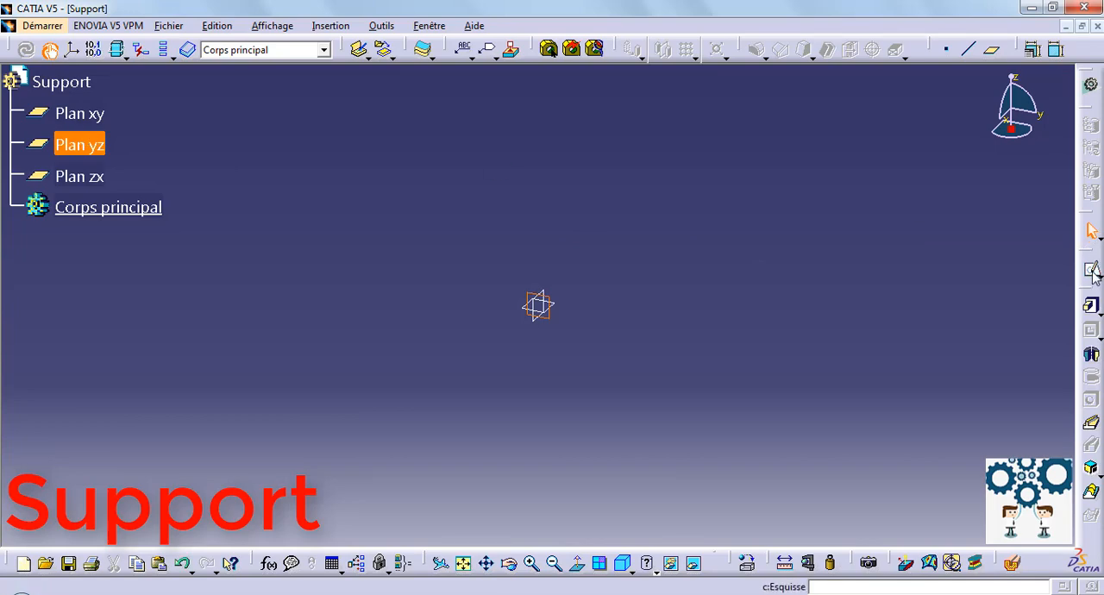
pyautogui.click(1091, 266)
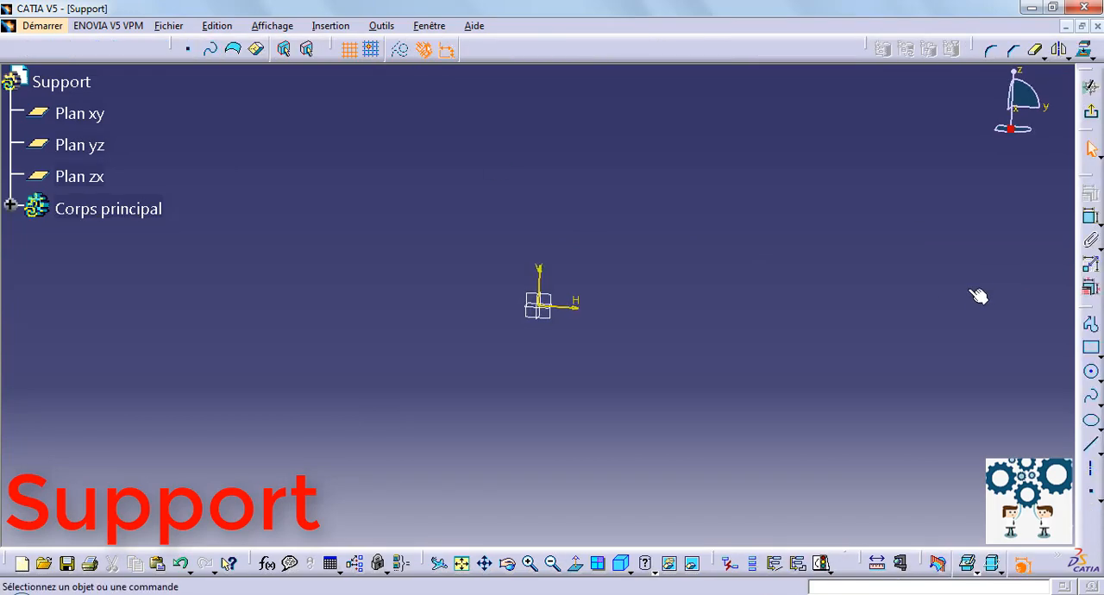
pyautogui.click(1091, 324)
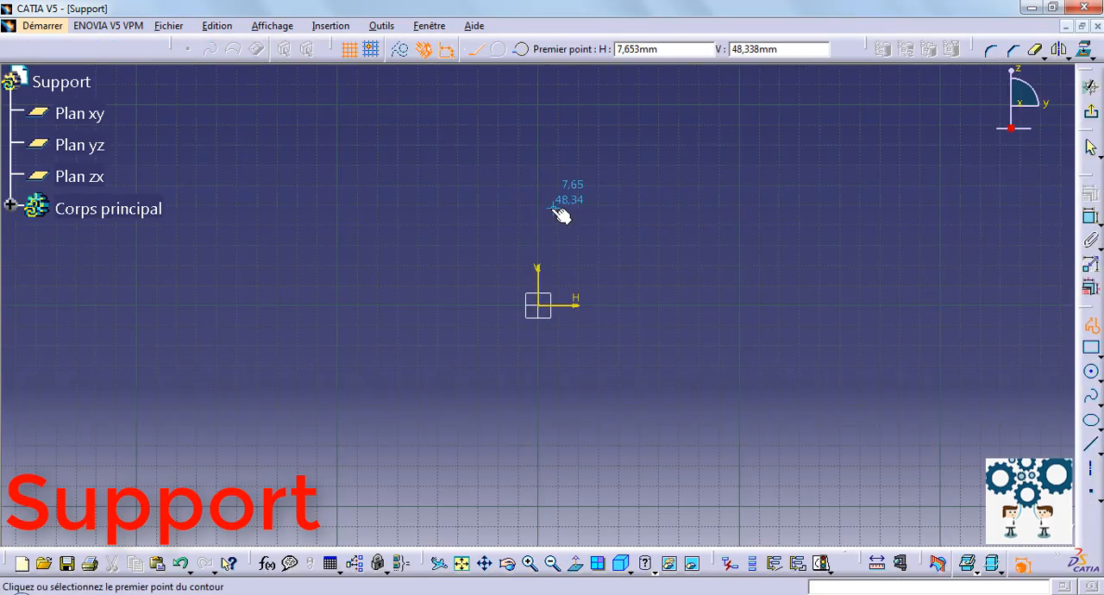
pyautogui.click(538, 302)
pyautogui.click(539, 168)
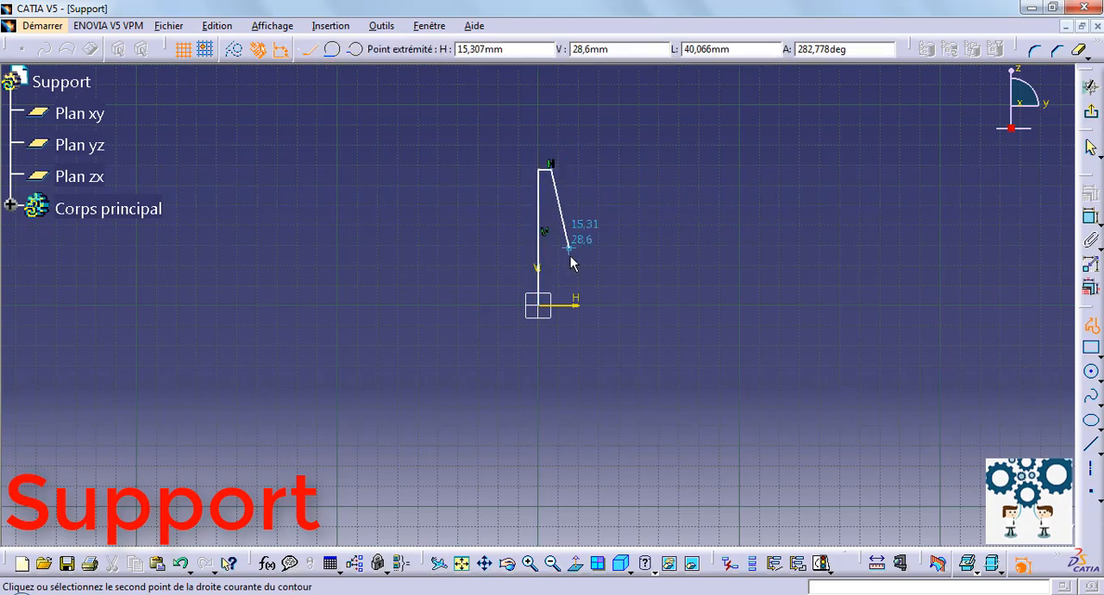
pyautogui.click(551, 285)
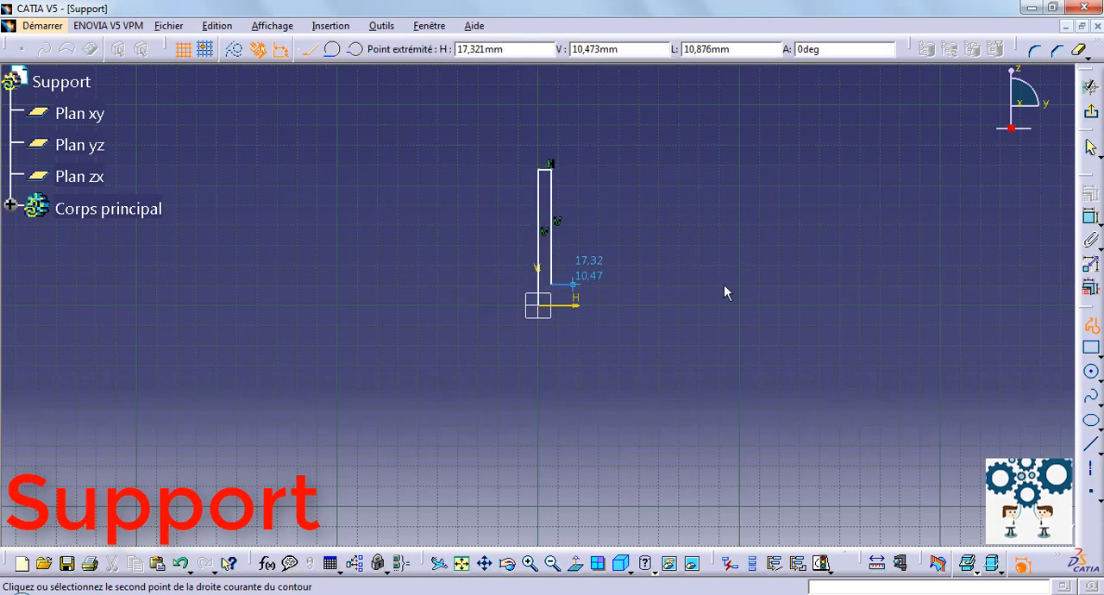
pyautogui.click(930, 285)
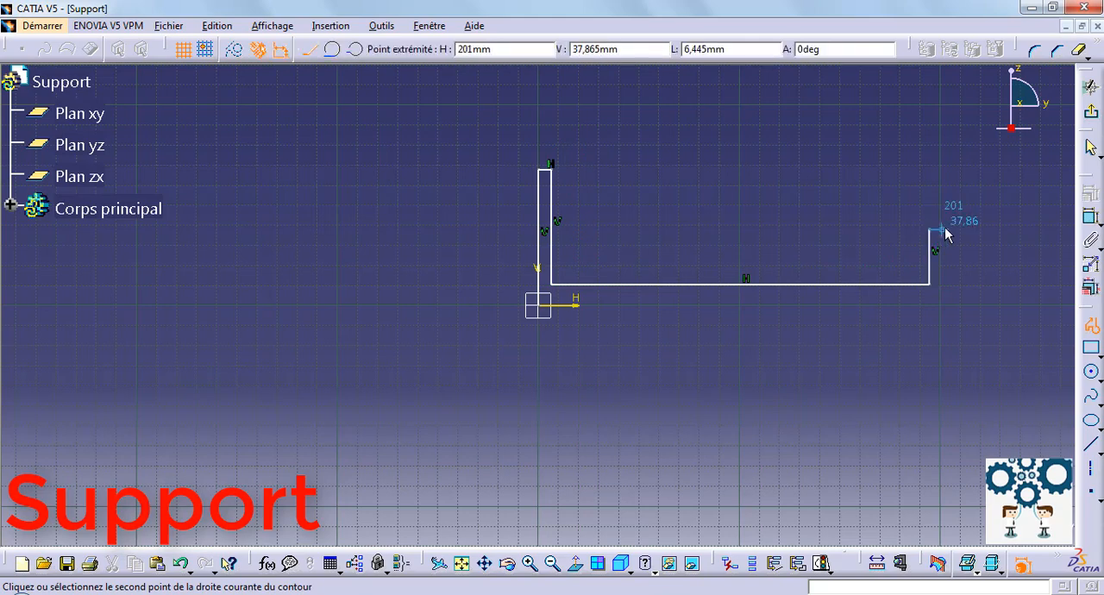
pyautogui.click(931, 230)
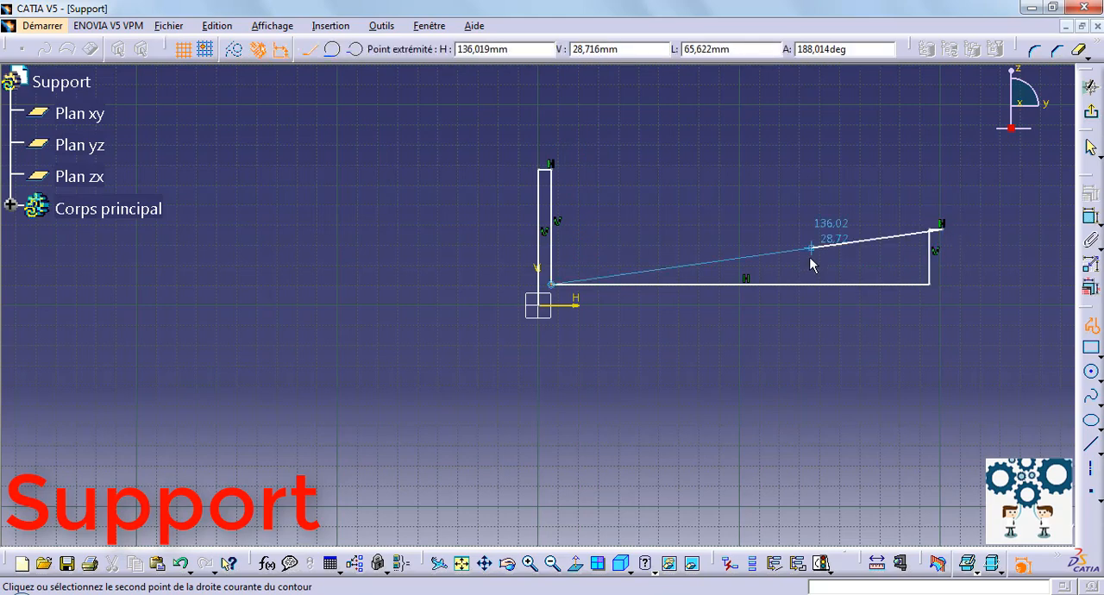
pyautogui.click(942, 302)
pyautogui.click(545, 303)
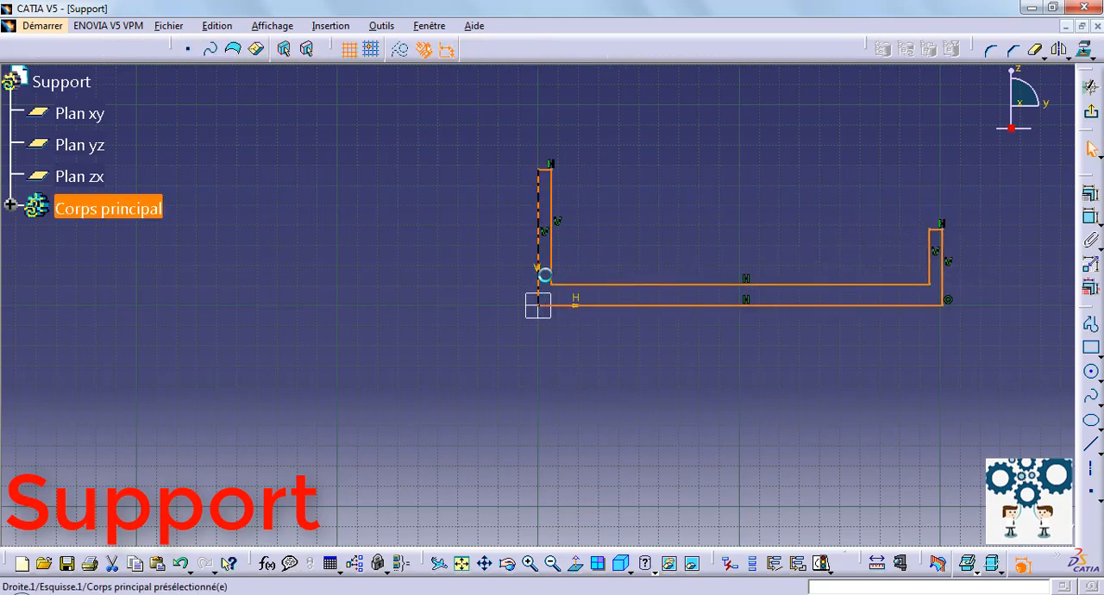
# Dimension the height of the profile's taller arm at the origin and set it to 150 mm.
pyautogui.moveTo(683, 178); pyautogui.dragTo(482, 212, button='middle')
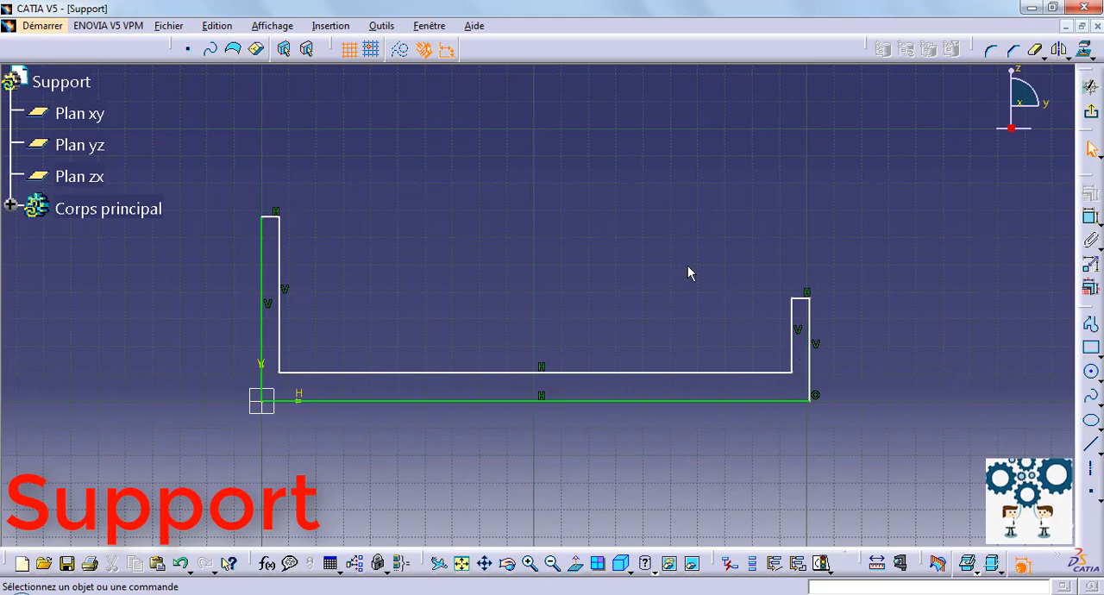
pyautogui.moveTo(781, 254); pyautogui.dragTo(879, 247, button='middle')
pyautogui.click(1090, 212)
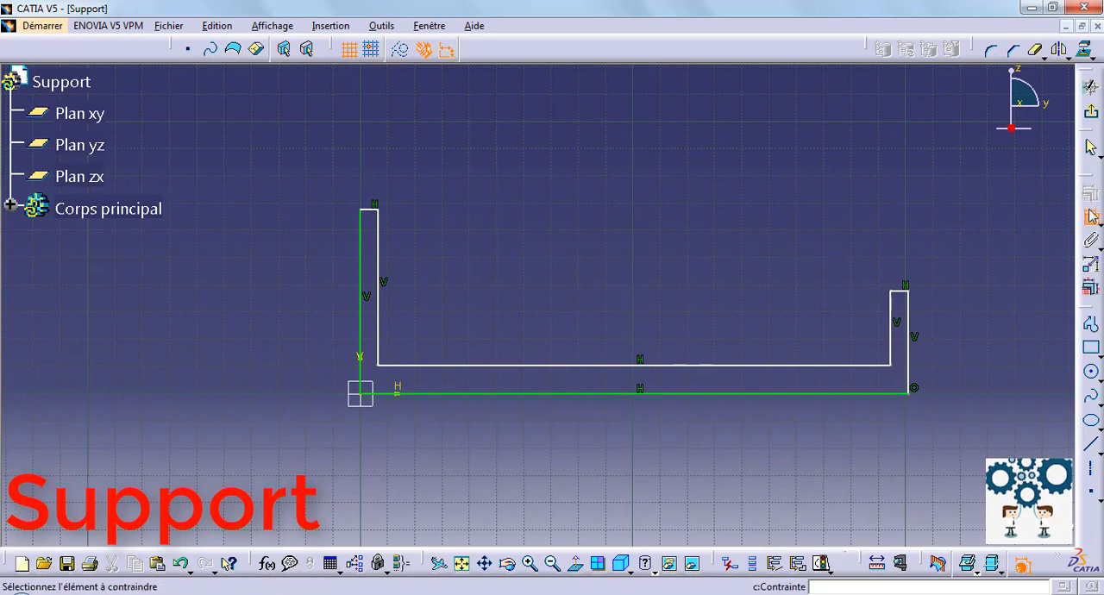
pyautogui.click(360, 214)
pyautogui.click(271, 235)
pyautogui.doubleClick(277, 232)
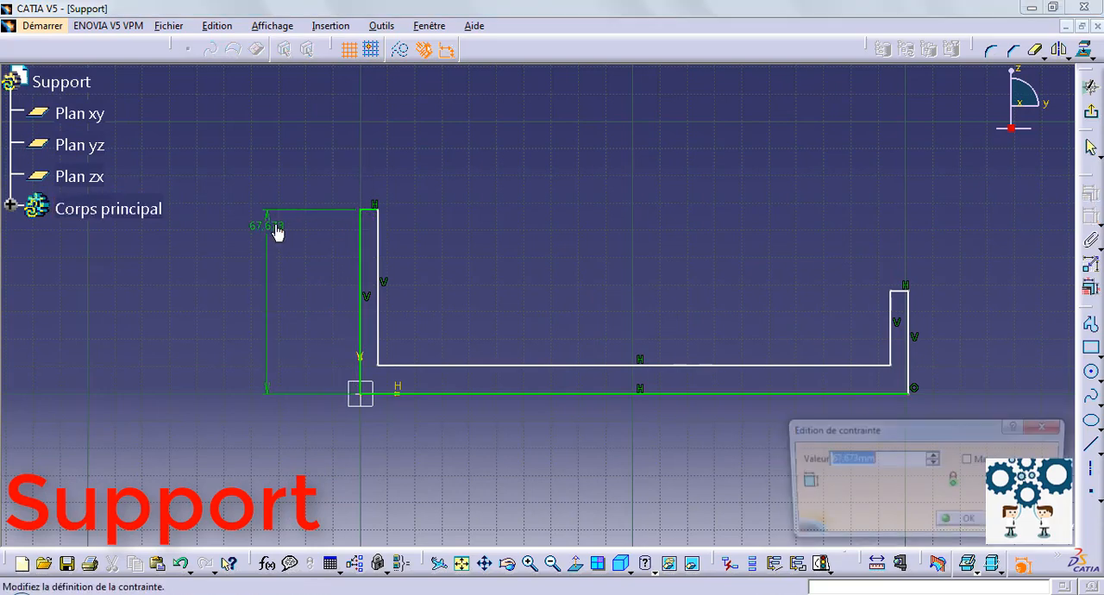
pyautogui.write('150')
pyautogui.press('Return')
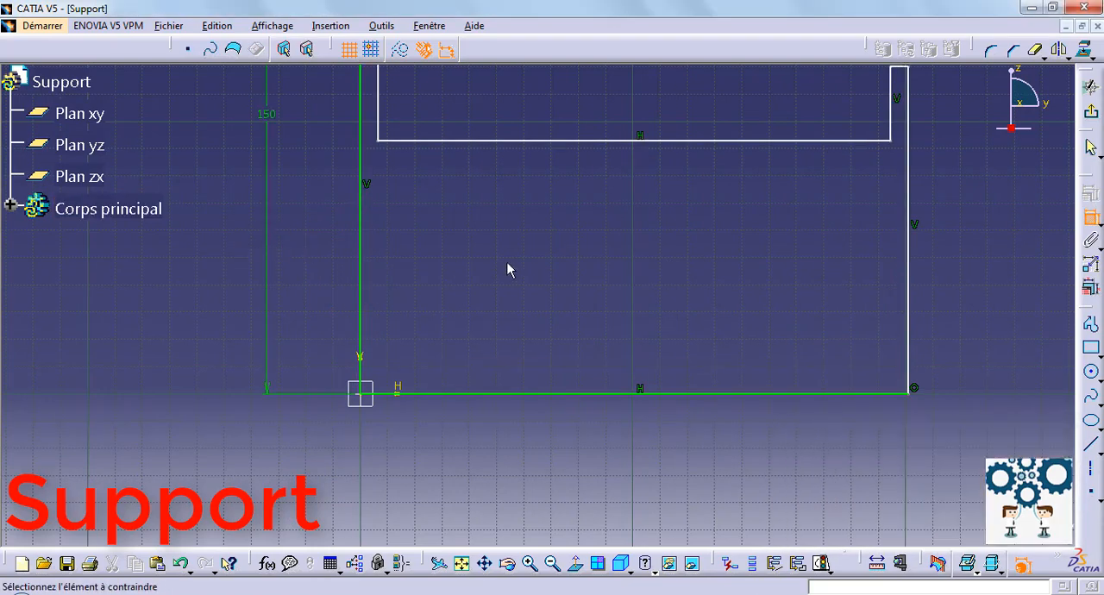
# Dimension the thickness of the profile's base between its two horizontal lines and set it to 10 mm.
pyautogui.moveTo(539, 255)
pyautogui.mouseDown(button='middle')
pyautogui.moveTo(551, 381)
pyautogui.moveTo(558, 330)
pyautogui.mouseUp(button='middle')
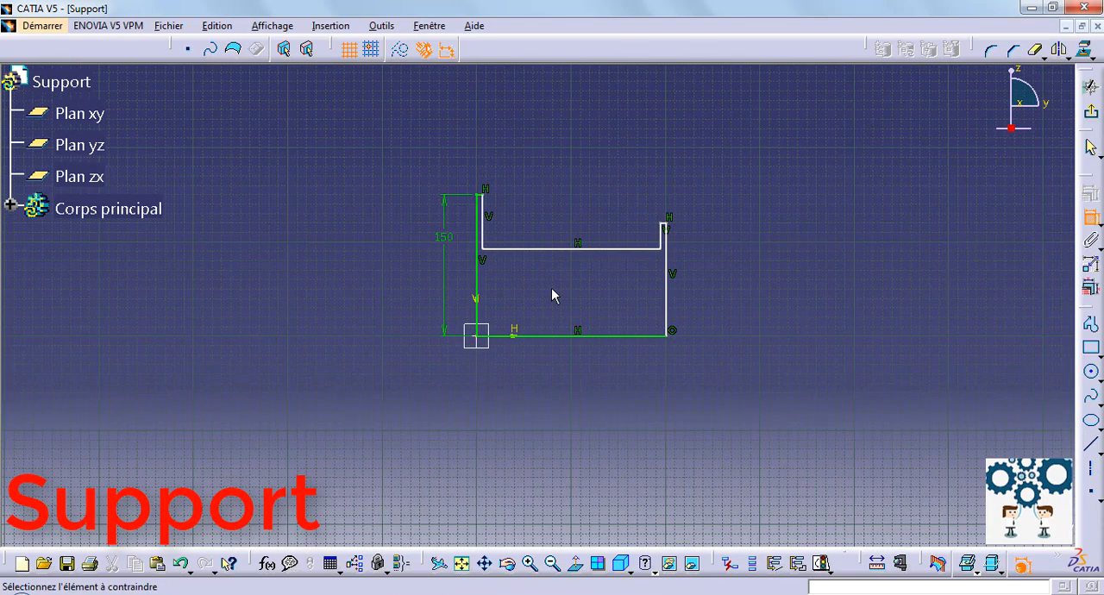
pyautogui.click(599, 249)
pyautogui.click(638, 337)
pyautogui.click(770, 314)
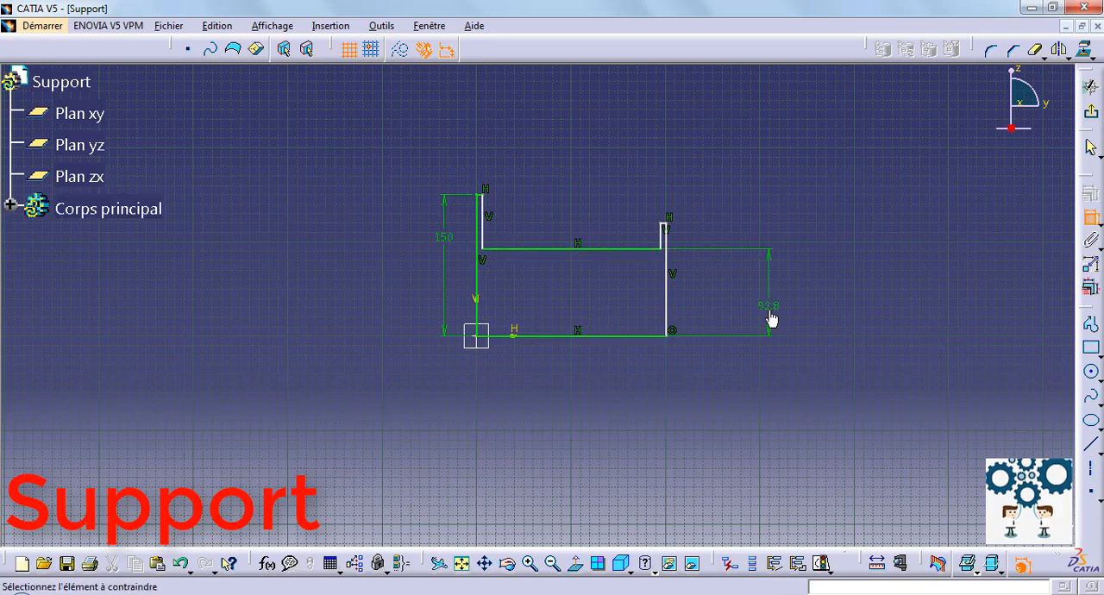
pyautogui.doubleClick(769, 316)
pyautogui.write('10')
pyautogui.press('Return')
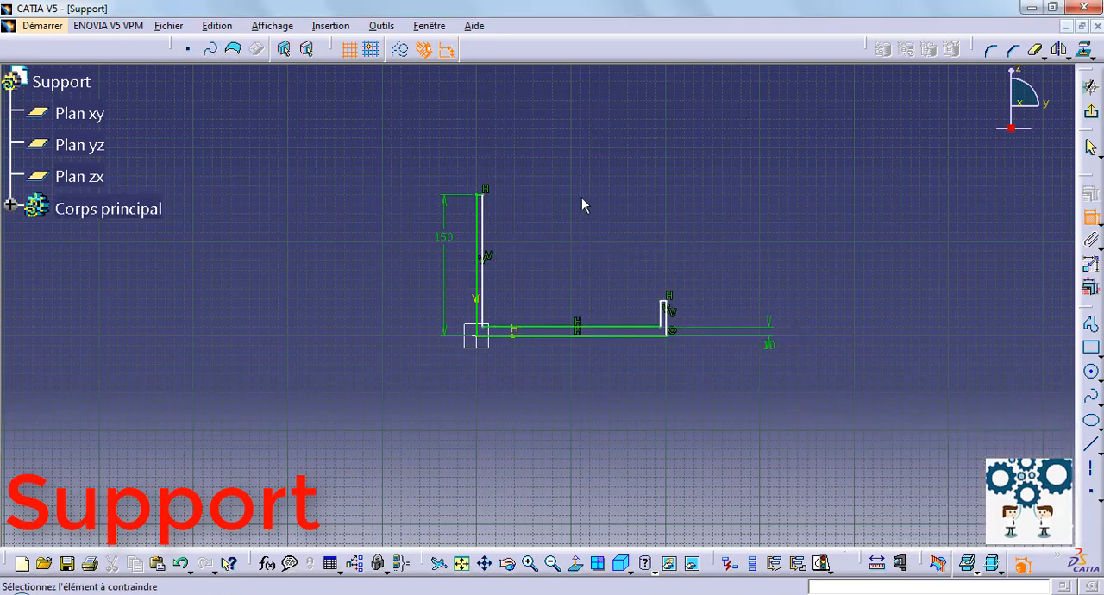
# Dimension the thickness of the shorter arm at the far end of the base and set it to 10 mm.
pyautogui.moveTo(690, 274)
pyautogui.mouseDown(button='middle')
pyautogui.moveTo(598, 270)
pyautogui.moveTo(606, 101)
pyautogui.mouseUp(button='middle')
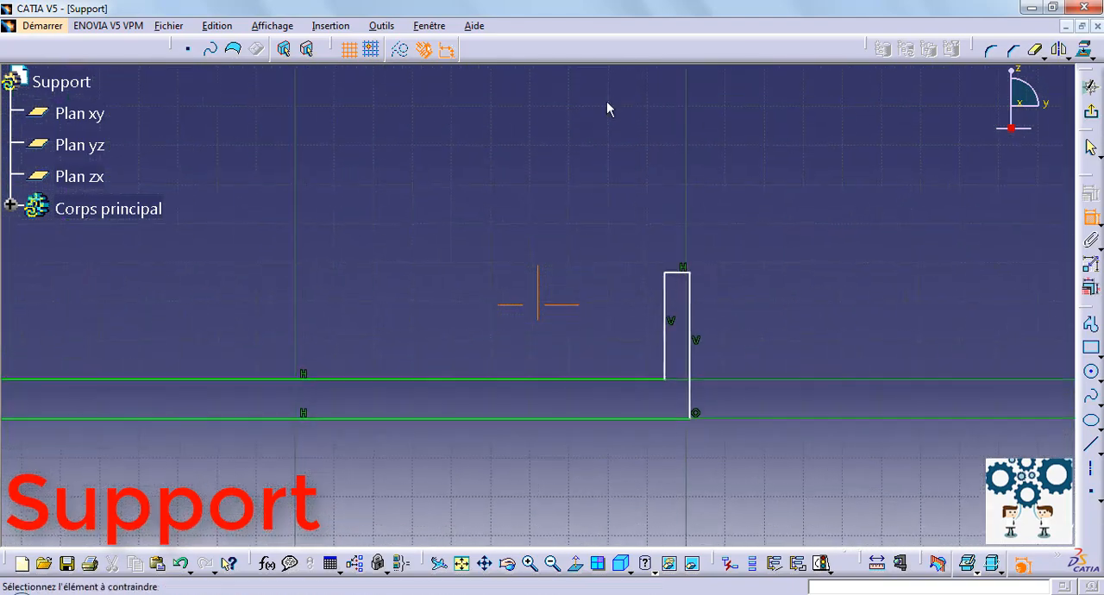
pyautogui.click(693, 298)
pyautogui.click(670, 297)
pyautogui.click(690, 198)
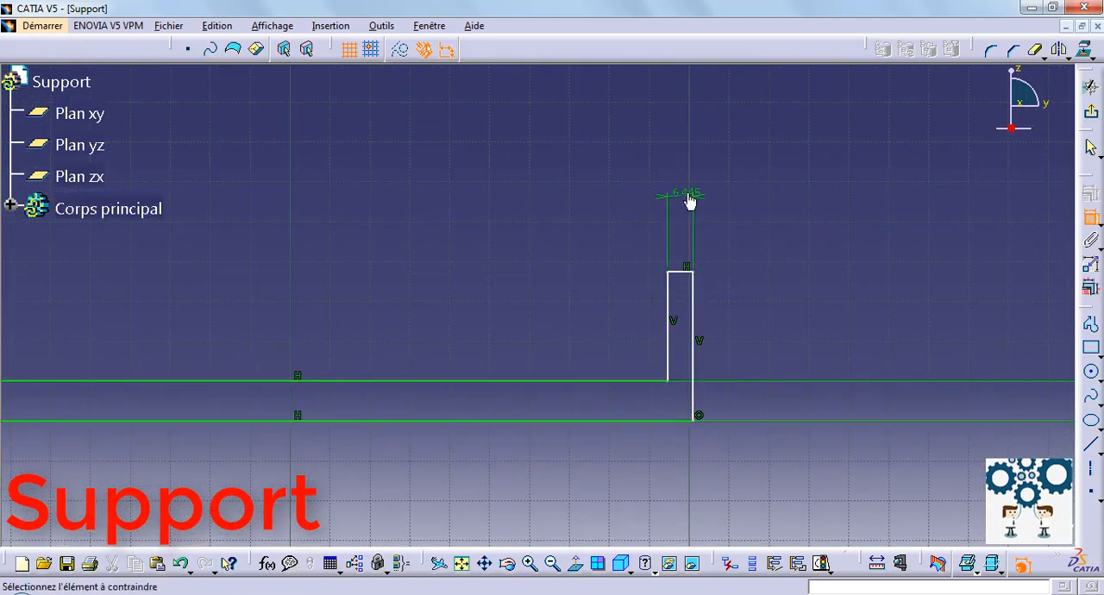
pyautogui.doubleClick(690, 199)
pyautogui.write('10mm')
pyautogui.press('Return')
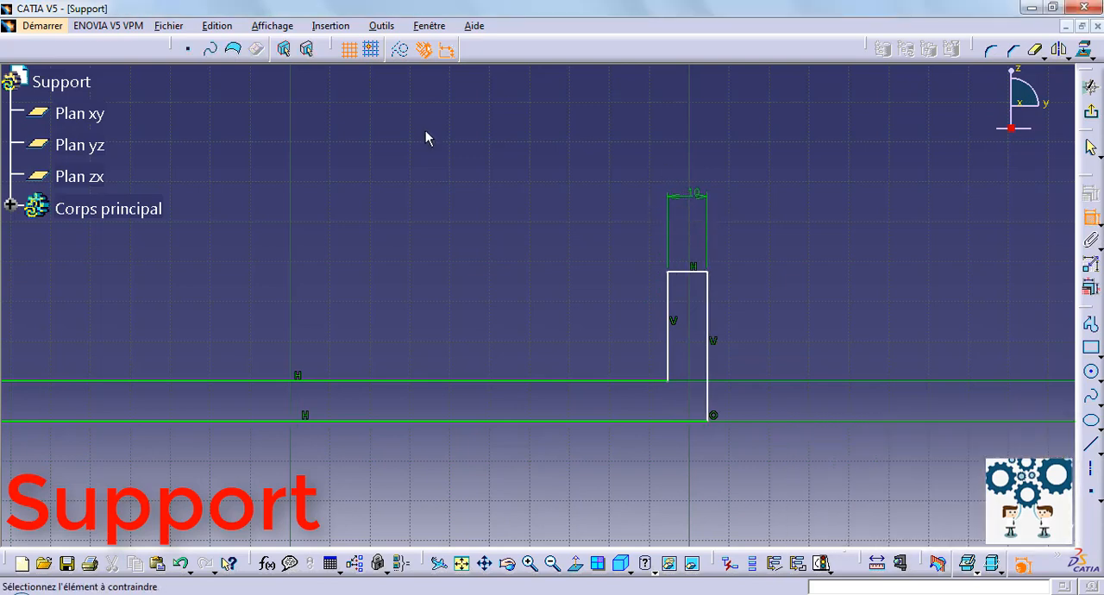
# Dimension the shorter arm's height from the bottom line to its top edge and set it to 100 mm.
pyautogui.click(699, 273)
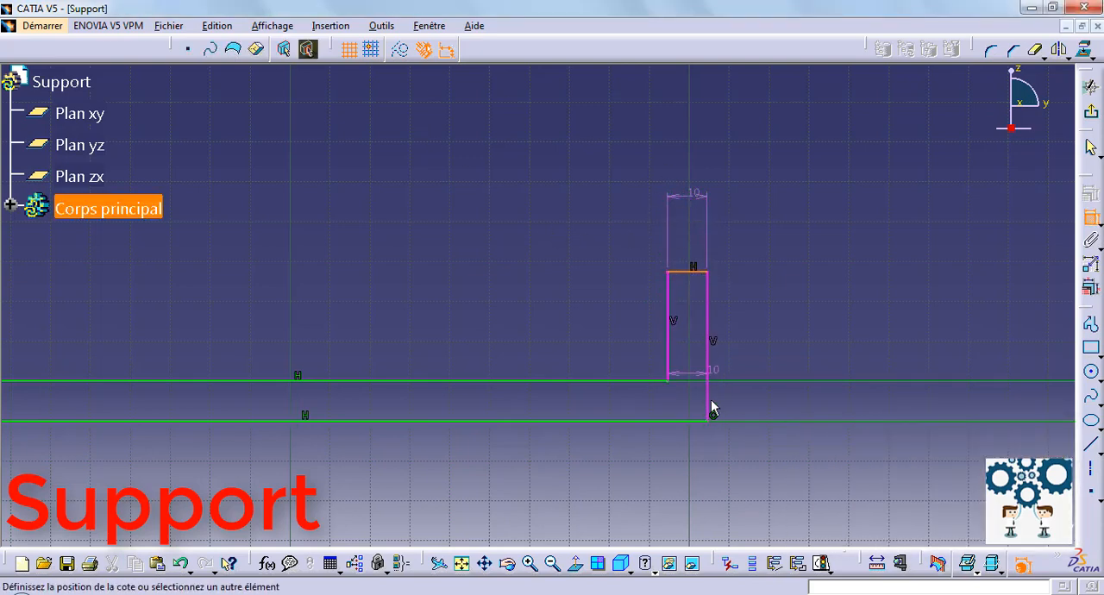
pyautogui.click(701, 421)
pyautogui.click(794, 323)
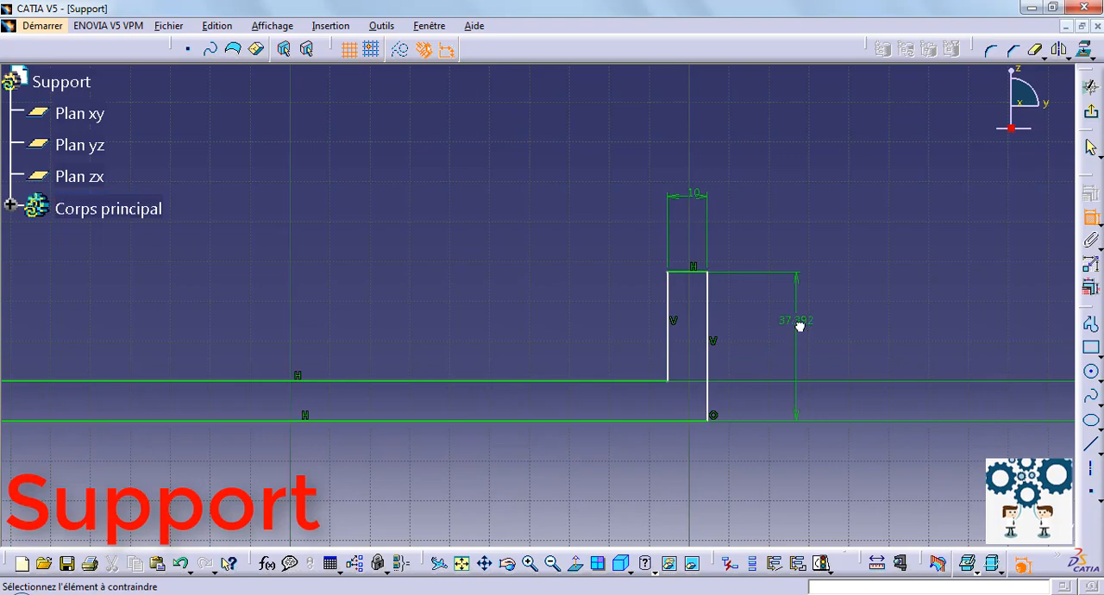
pyautogui.doubleClick(799, 324)
pyautogui.write('100mm')
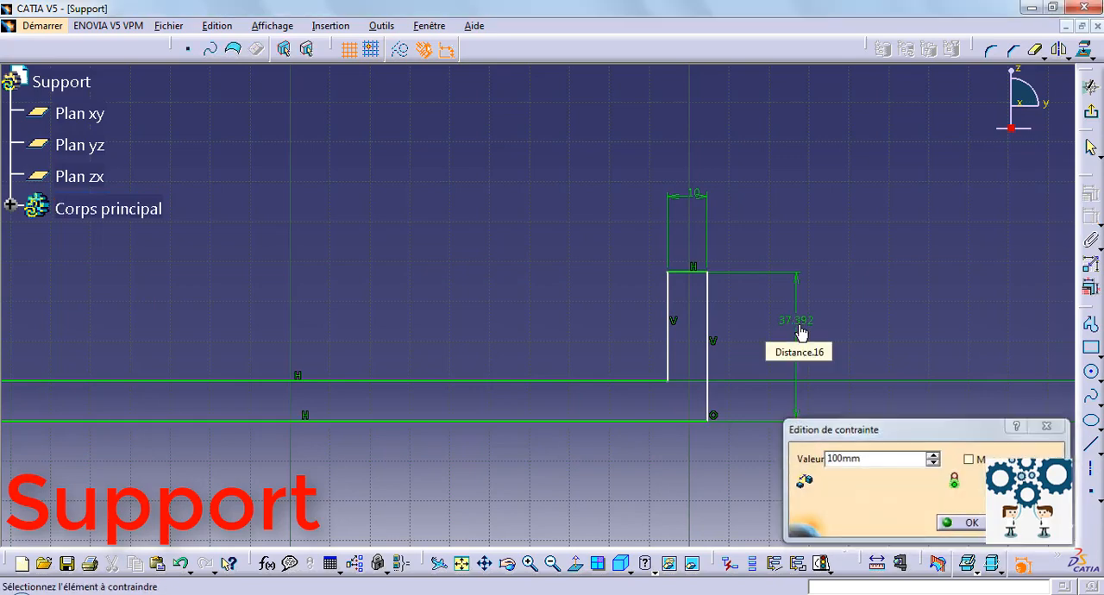
pyautogui.press('Return')
# Dimension the thickness of the 150 mm arm between its two vertical lines and set it to 10 mm.
pyautogui.moveTo(431, 235)
pyautogui.mouseDown(button='middle')
pyautogui.moveTo(442, 287)
pyautogui.moveTo(370, 276)
pyautogui.moveTo(621, 388)
pyautogui.moveTo(513, 279)
pyautogui.moveTo(460, 181)
pyautogui.mouseUp(button='middle')
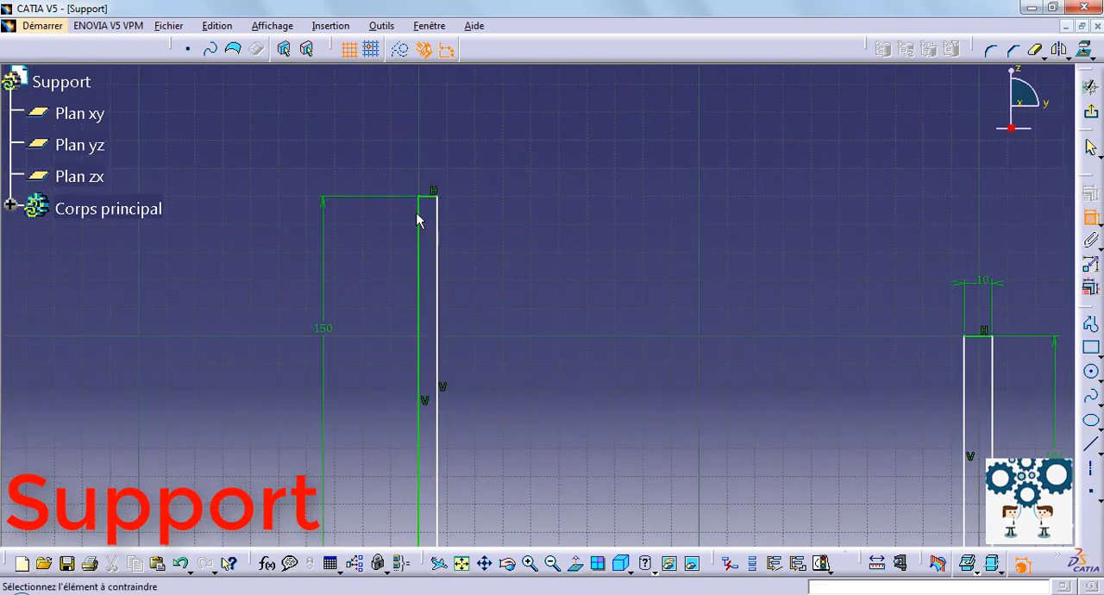
pyautogui.click(419, 217)
pyautogui.click(437, 229)
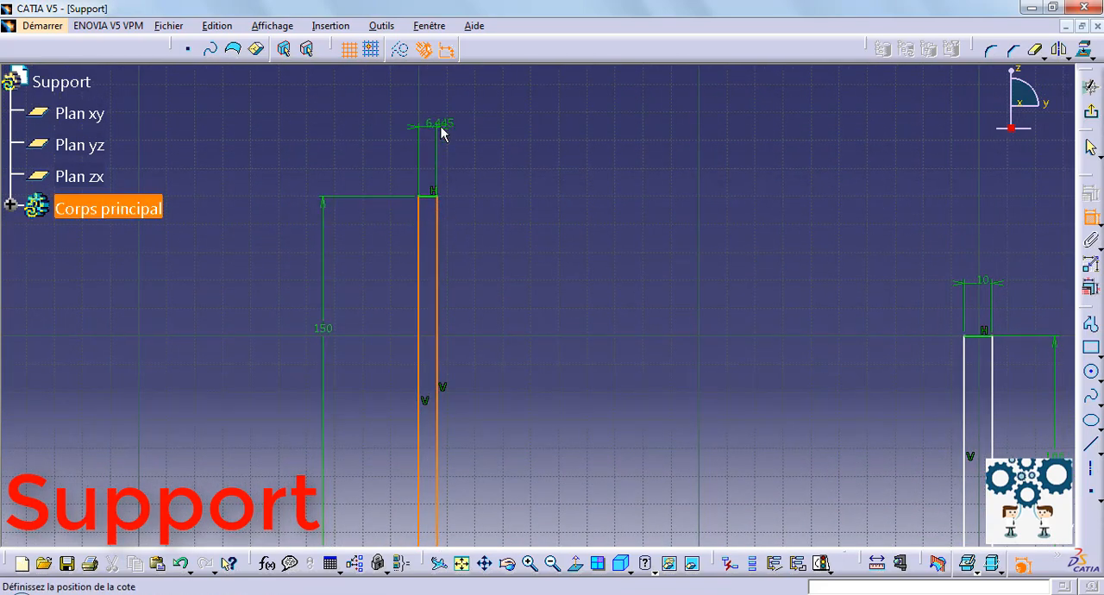
pyautogui.click(443, 126)
pyautogui.doubleClick(437, 123)
pyautogui.write('10mm')
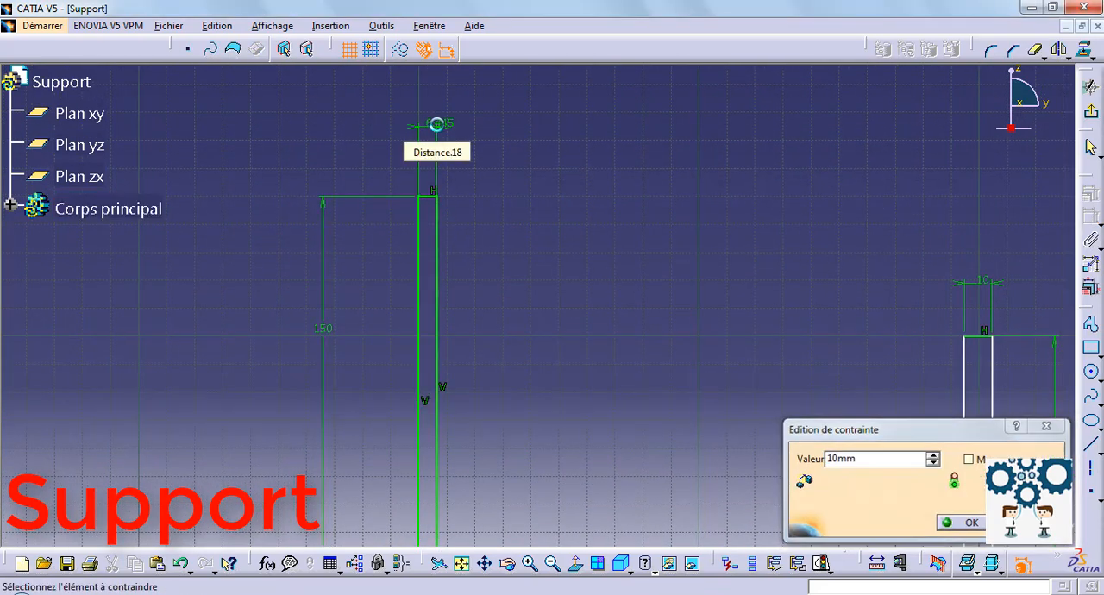
pyautogui.press('Return')
# Dimension the overall length between the outer vertical lines of the two arms and set it to 700 mm.
pyautogui.moveTo(508, 163); pyautogui.dragTo(501, 247, button='middle')
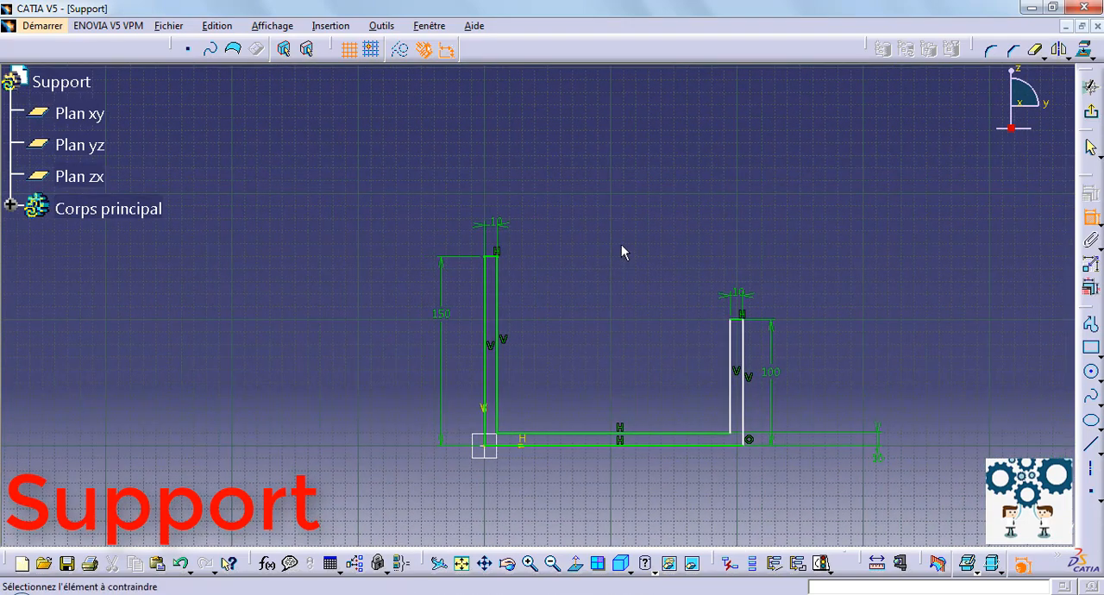
pyautogui.click(744, 411)
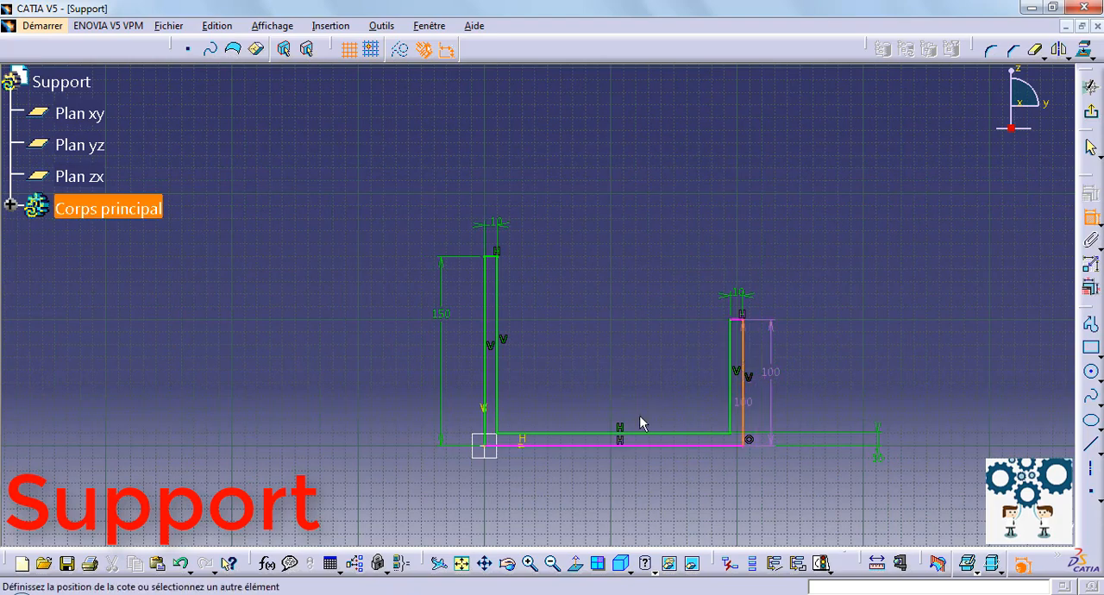
pyautogui.click(490, 389)
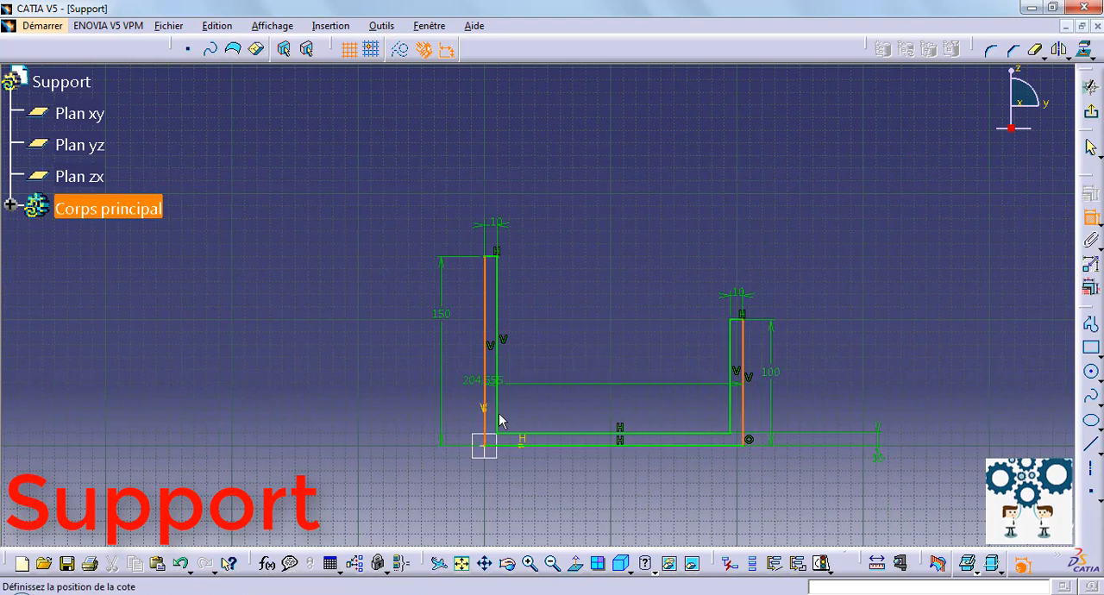
pyautogui.click(557, 515)
pyautogui.doubleClick(557, 515)
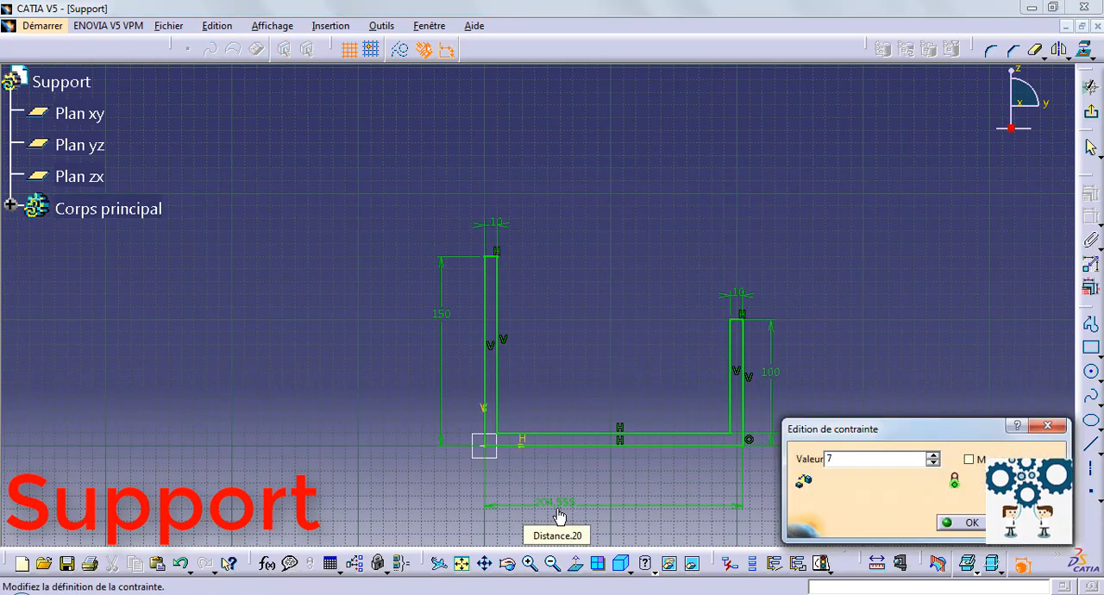
pyautogui.press('Return')
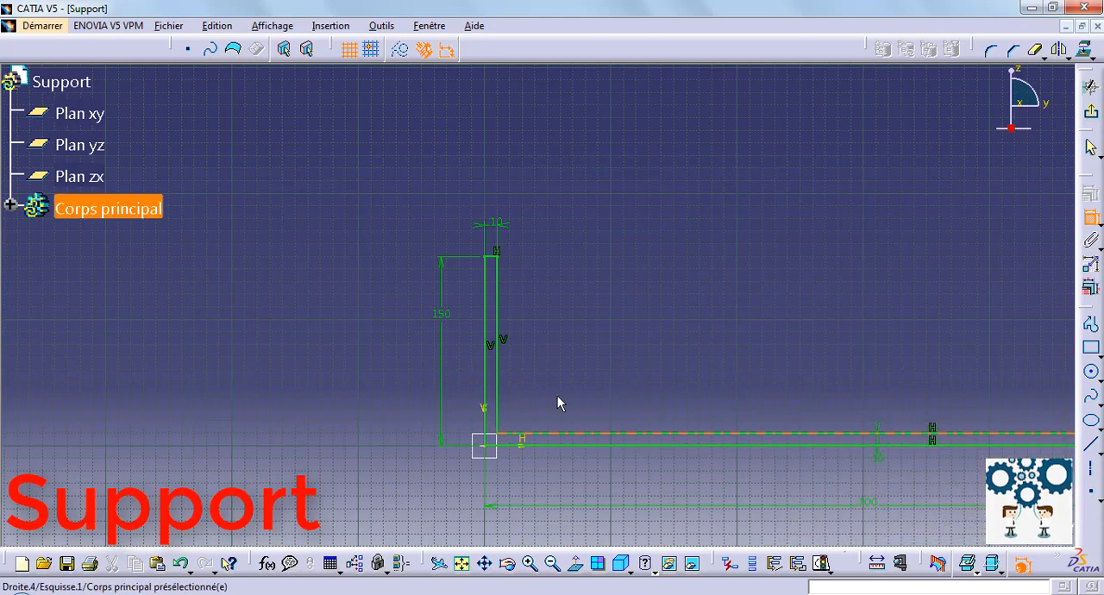
# Exit the sketch and extrude the U-shaped profile with a length of 100 mm.
pyautogui.moveTo(569, 394)
pyautogui.mouseDown(button='middle')
pyautogui.moveTo(586, 384)
pyautogui.moveTo(577, 473)
pyautogui.moveTo(557, 451)
pyautogui.moveTo(530, 450)
pyautogui.mouseUp(button='middle')
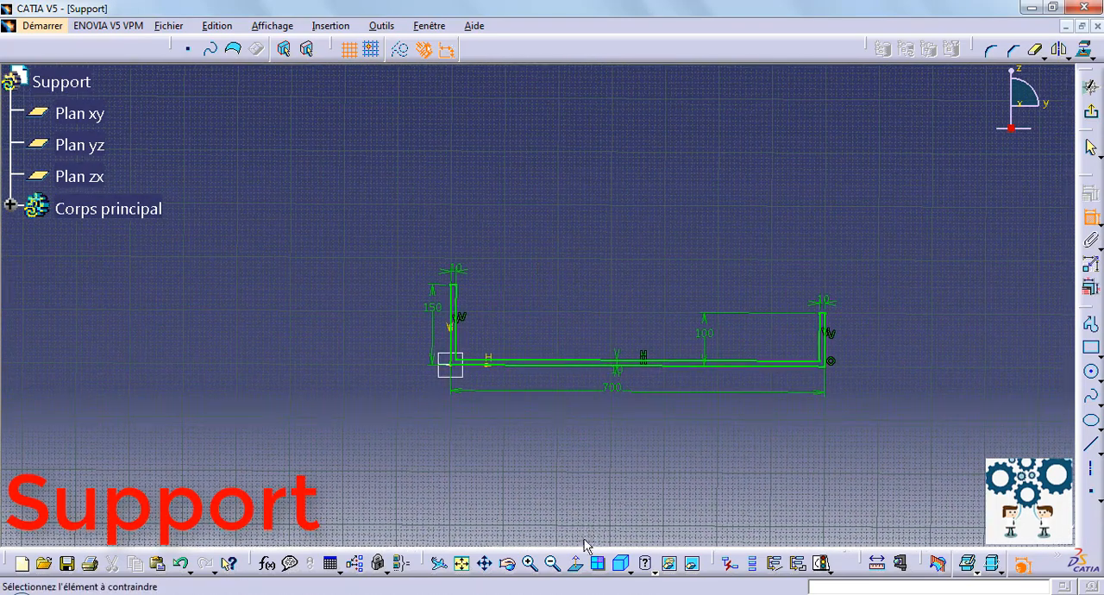
pyautogui.moveTo(686, 252)
pyautogui.mouseDown(button='middle')
pyautogui.moveTo(658, 259)
pyautogui.moveTo(648, 197)
pyautogui.mouseUp(button='middle')
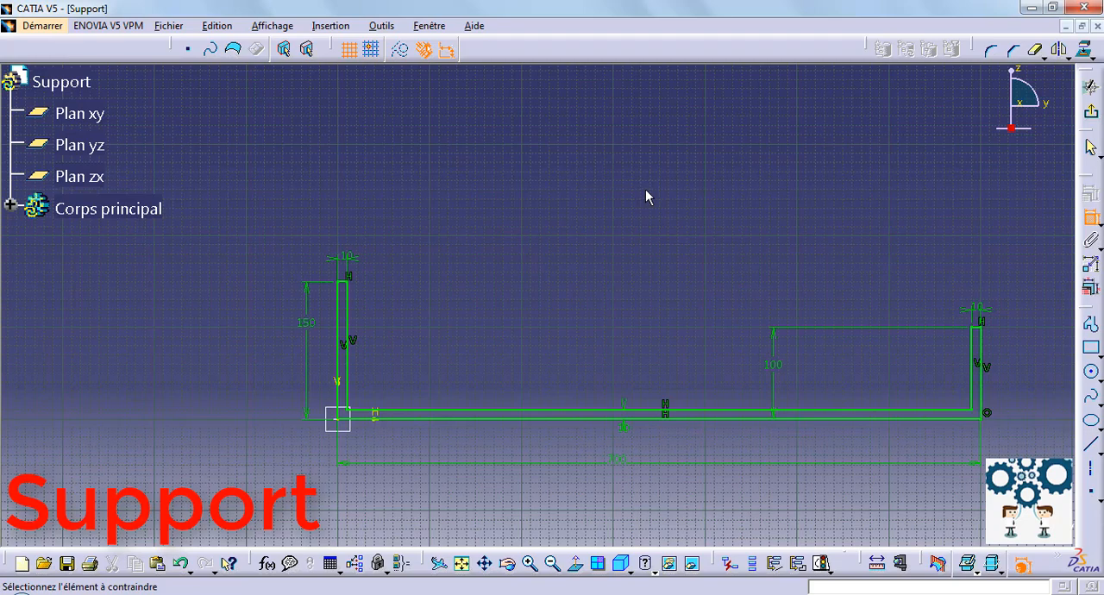
pyautogui.click(1091, 86)
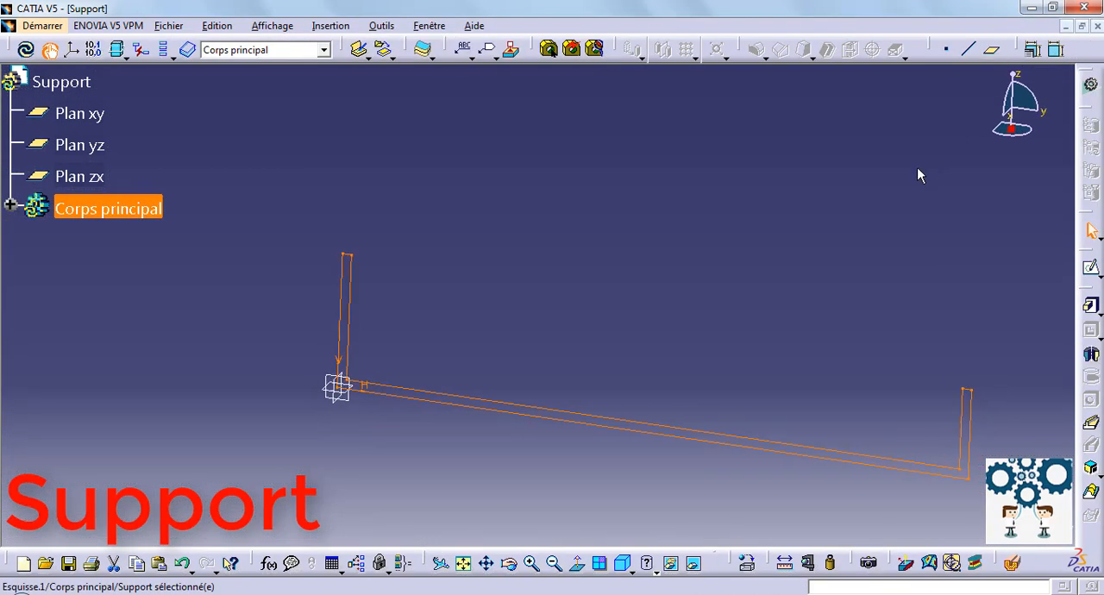
pyautogui.click(1091, 306)
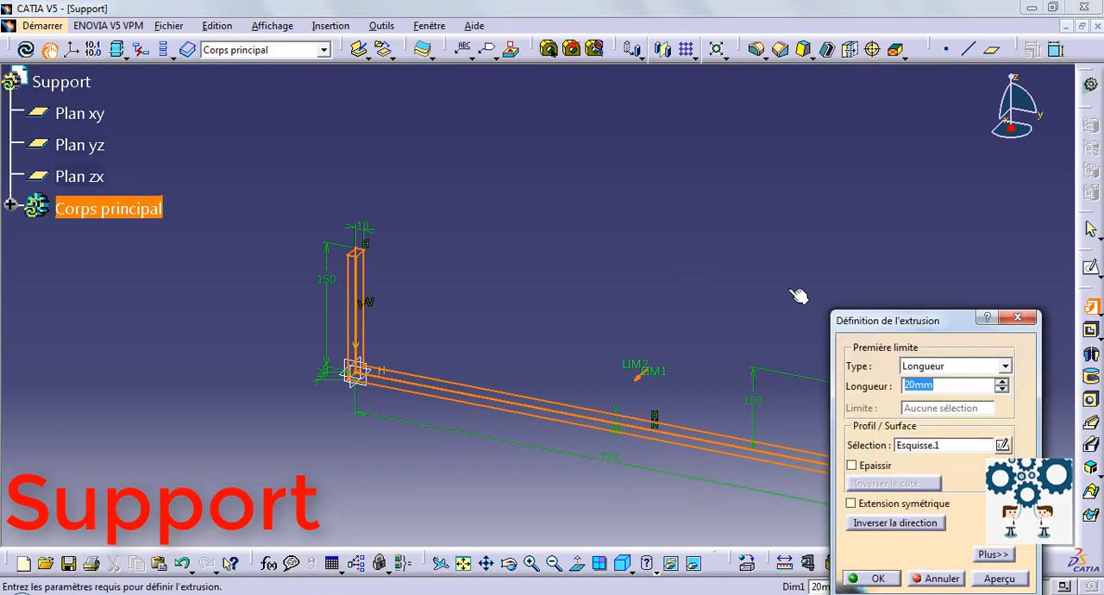
pyautogui.write('100')
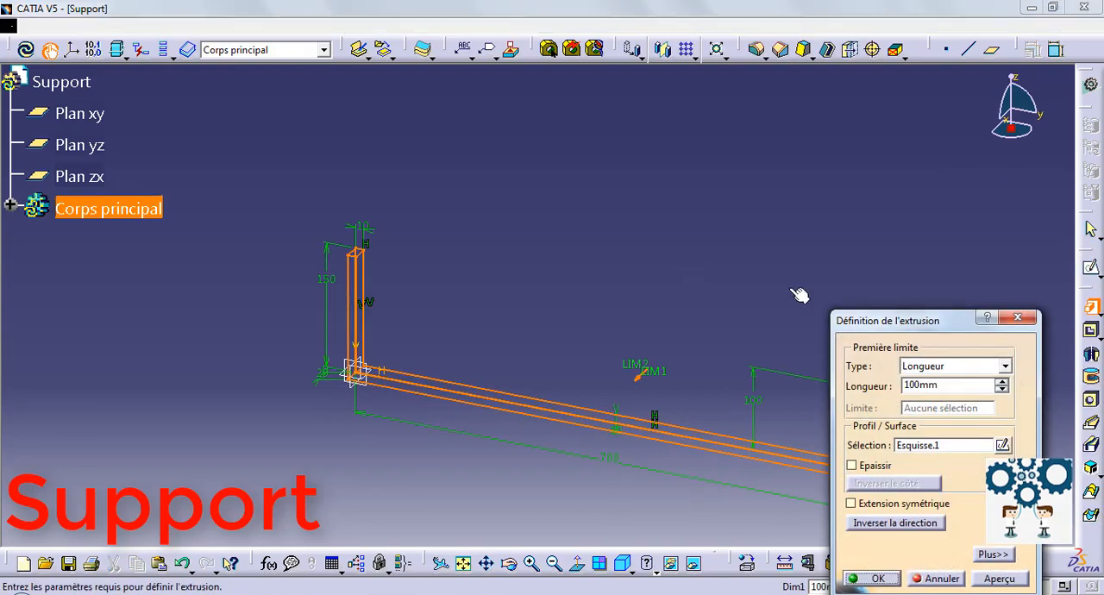
pyautogui.press('Return')
# Start a sketch on the outer face of the shorter arm and draw a circle about 87 mm in diameter near its middle.
pyautogui.moveTo(793, 296); pyautogui.dragTo(616, 254, button='middle')
pyautogui.click(653, 412)
pyautogui.click(1092, 270)
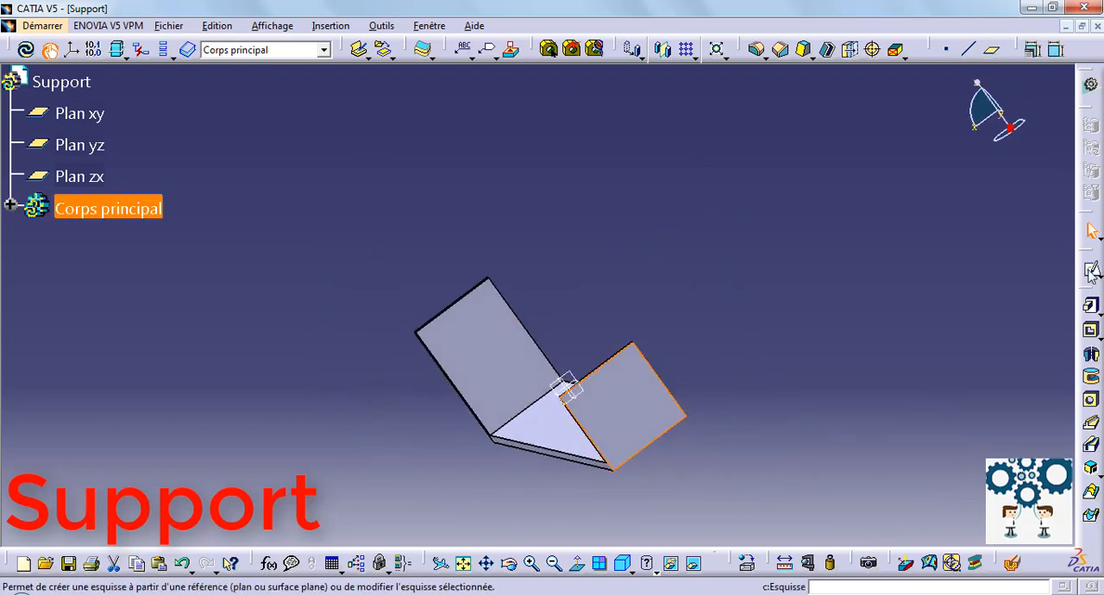
pyautogui.moveTo(778, 216); pyautogui.dragTo(778, 217, button='middle')
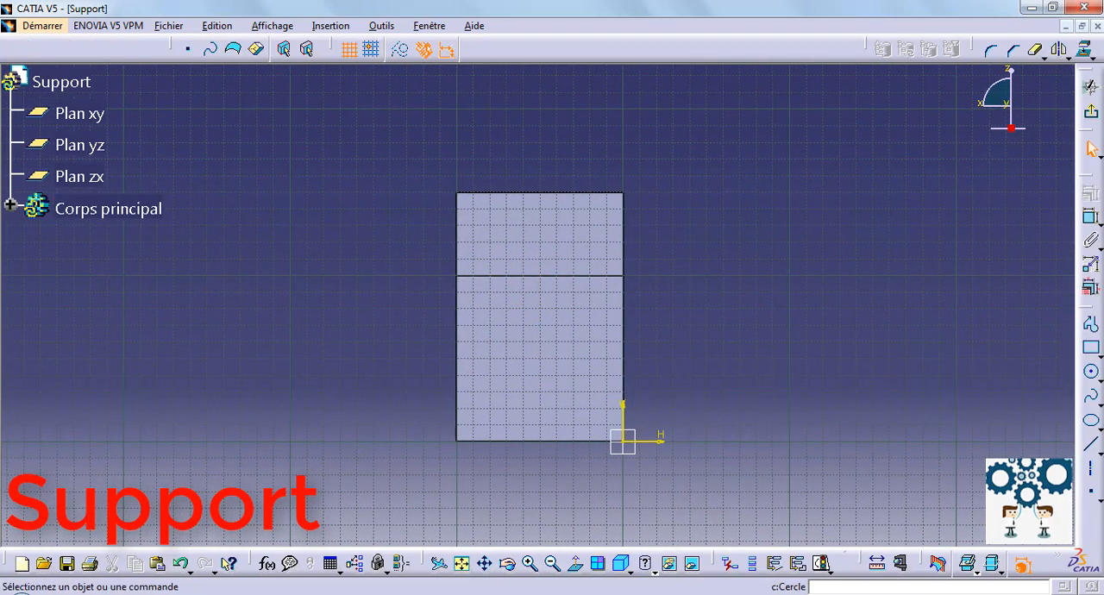
pyautogui.click(1091, 373)
pyautogui.click(542, 341)
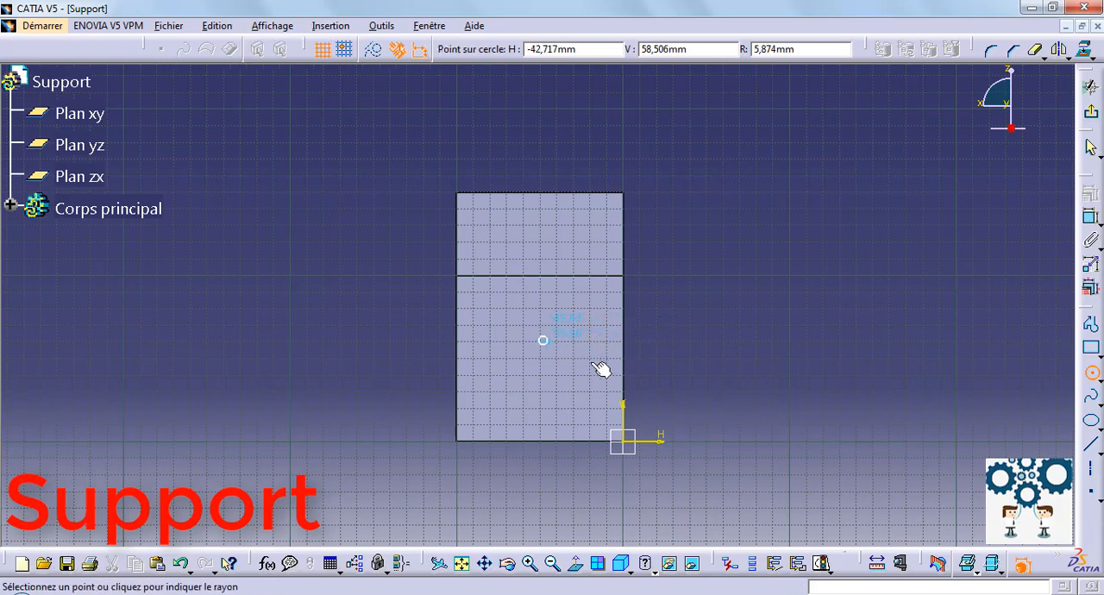
pyautogui.click(615, 361)
# Centre the circle between the shorter arm's two vertical edges with an equidistance constraint on its centre point.
pyautogui.click(623, 337)
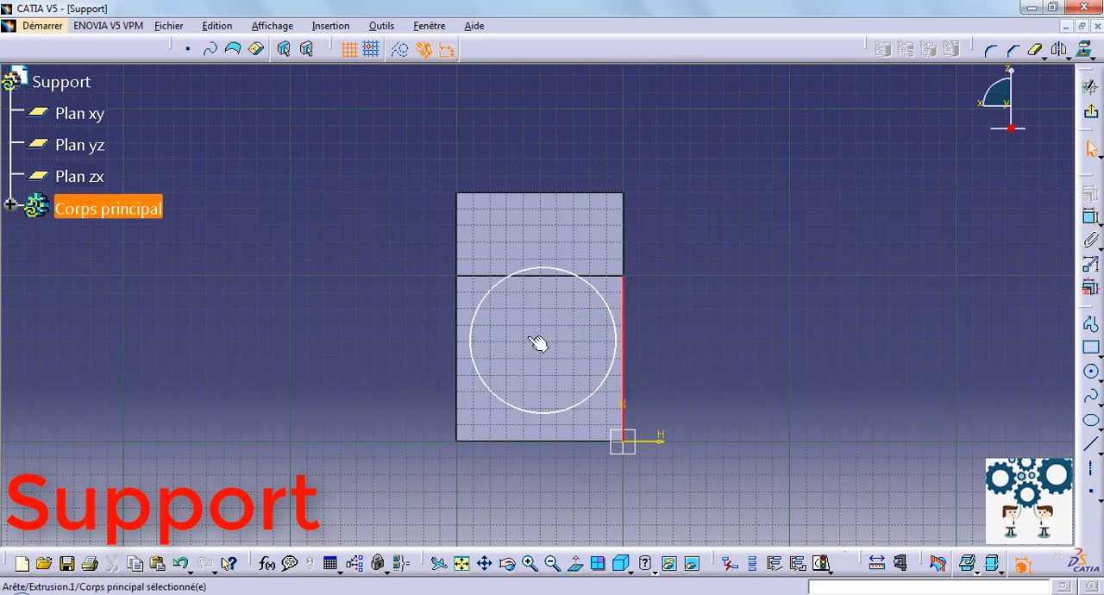
pyautogui.keyDown('ctrl'); pyautogui.click(457, 337); pyautogui.keyUp('ctrl')
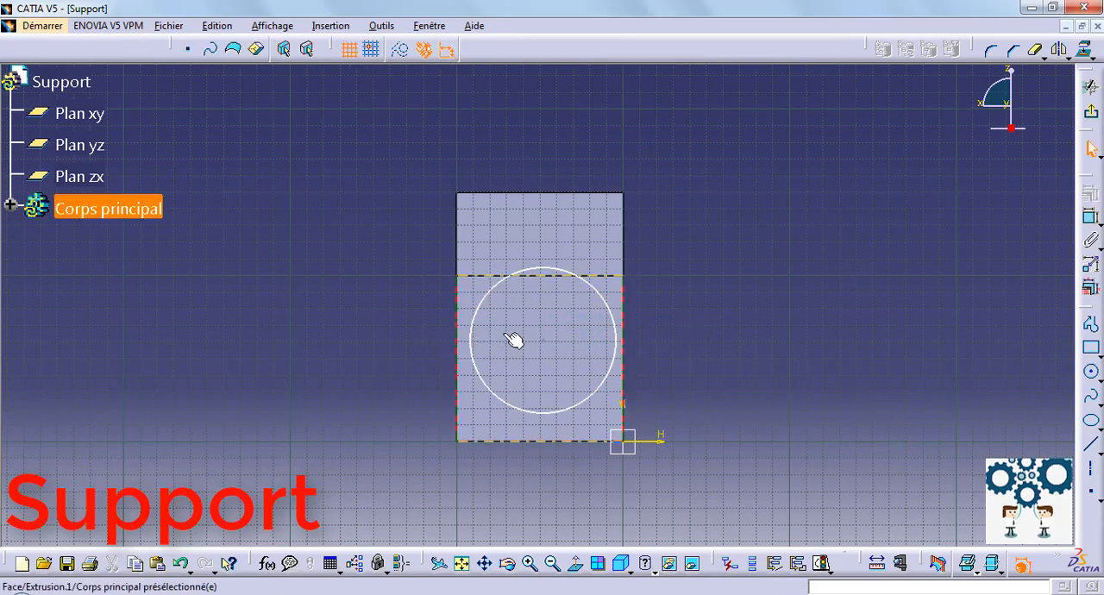
pyautogui.click(1091, 216)
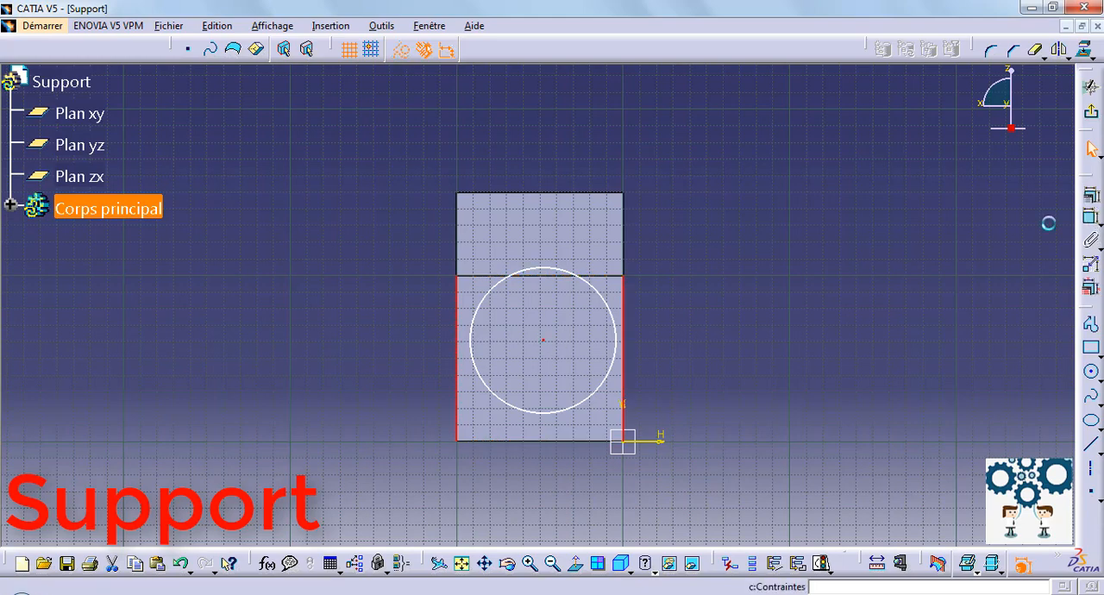
pyautogui.click(885, 497)
pyautogui.click(967, 523)
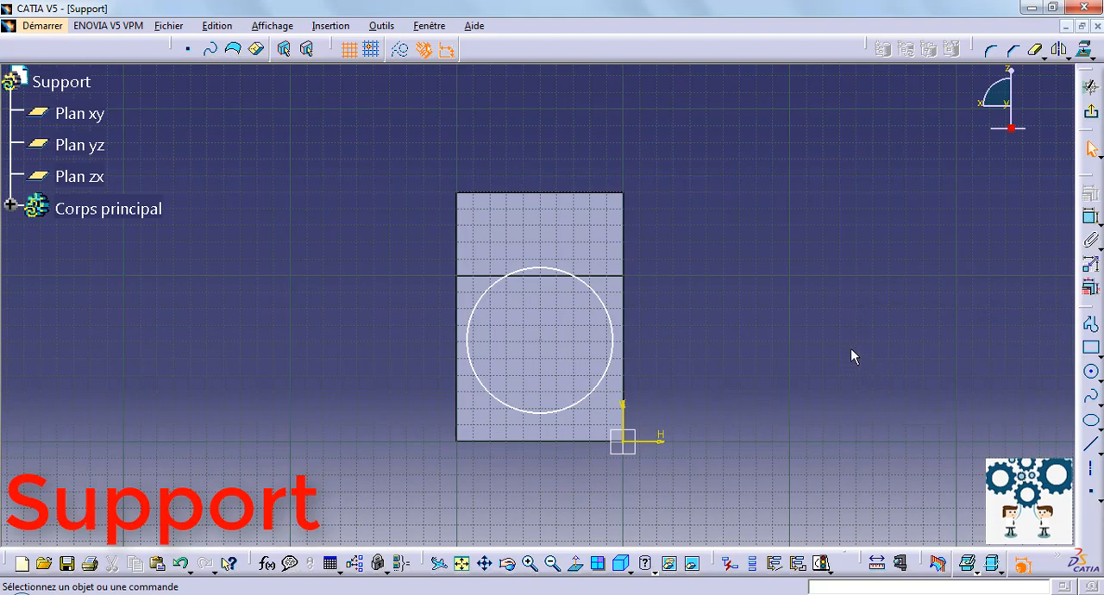
# Centre the circle vertically between the shorter arm's upper and lower edges with an equidistance constraint.
pyautogui.click(621, 276)
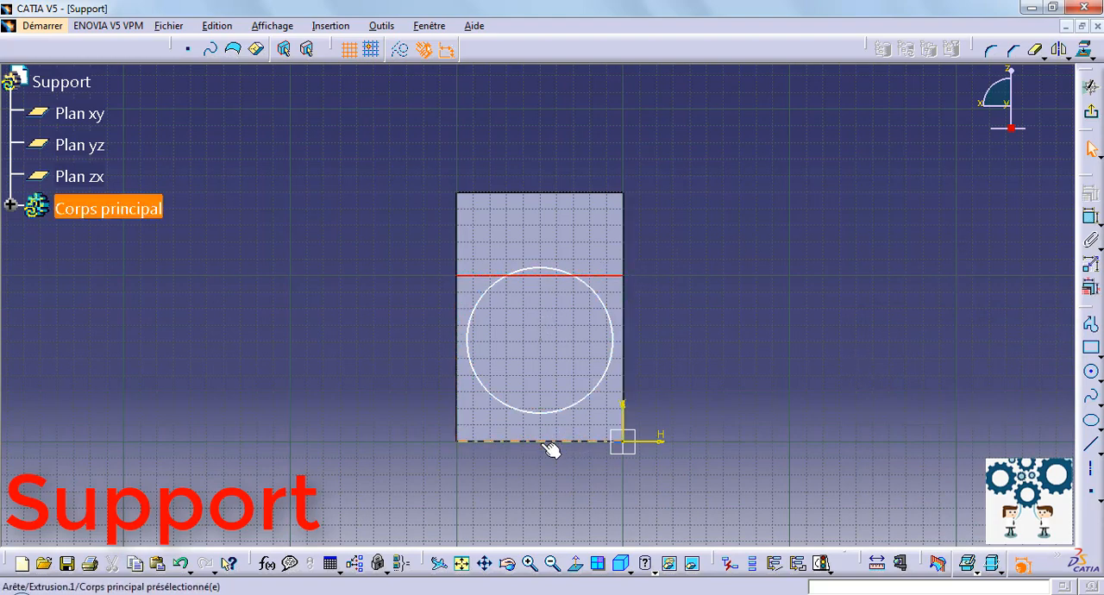
pyautogui.click(541, 341)
pyautogui.click(1092, 194)
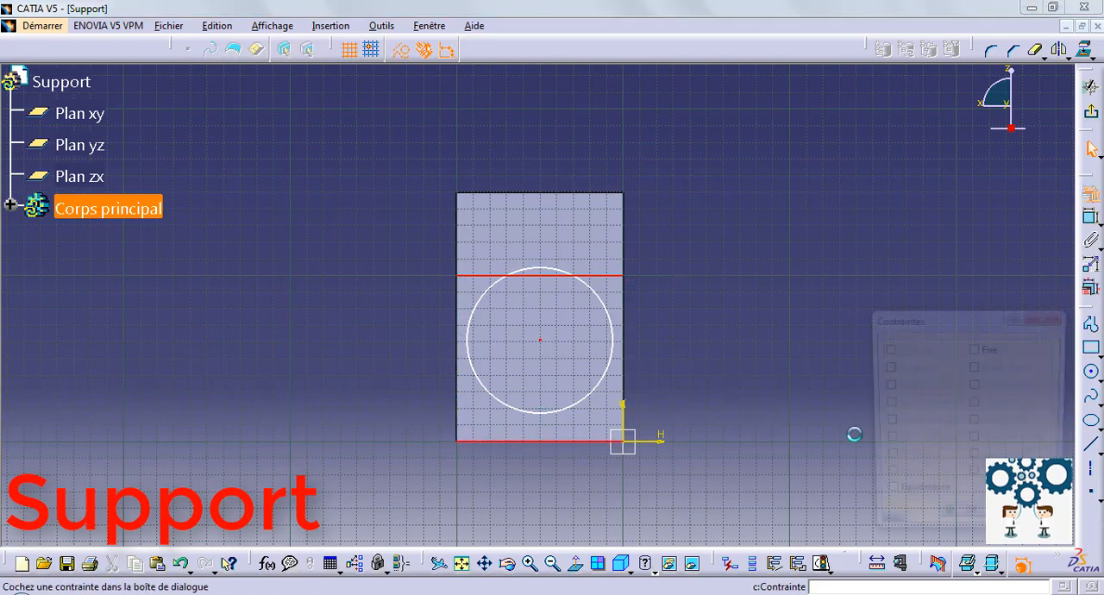
pyautogui.click(901, 497)
pyautogui.click(961, 522)
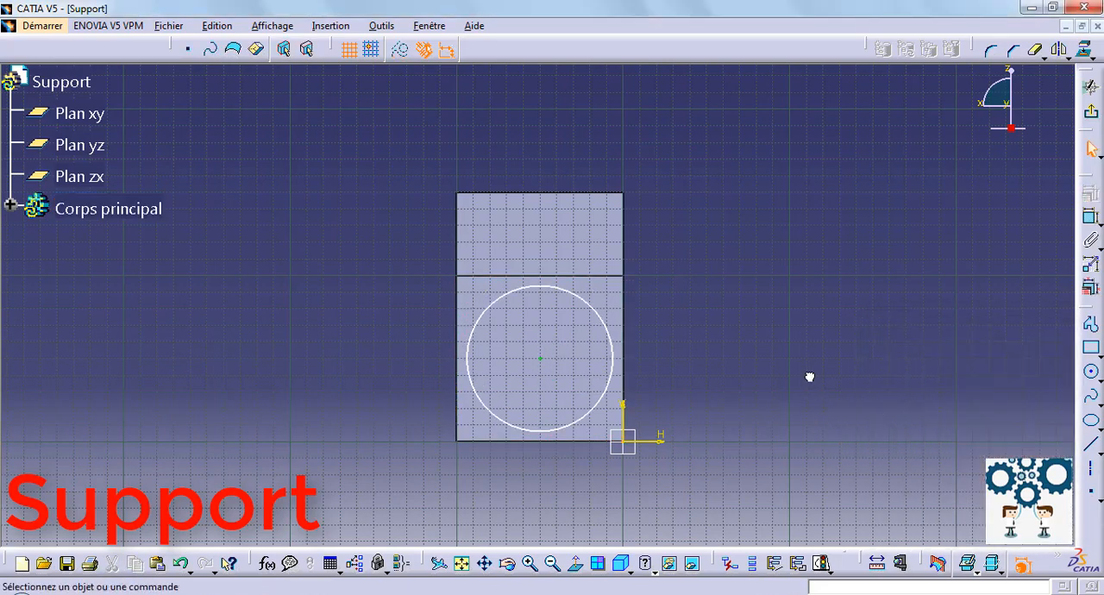
# Dimension the circle on the shorter arm and set its diameter to 20 mm.
pyautogui.click(1091, 217)
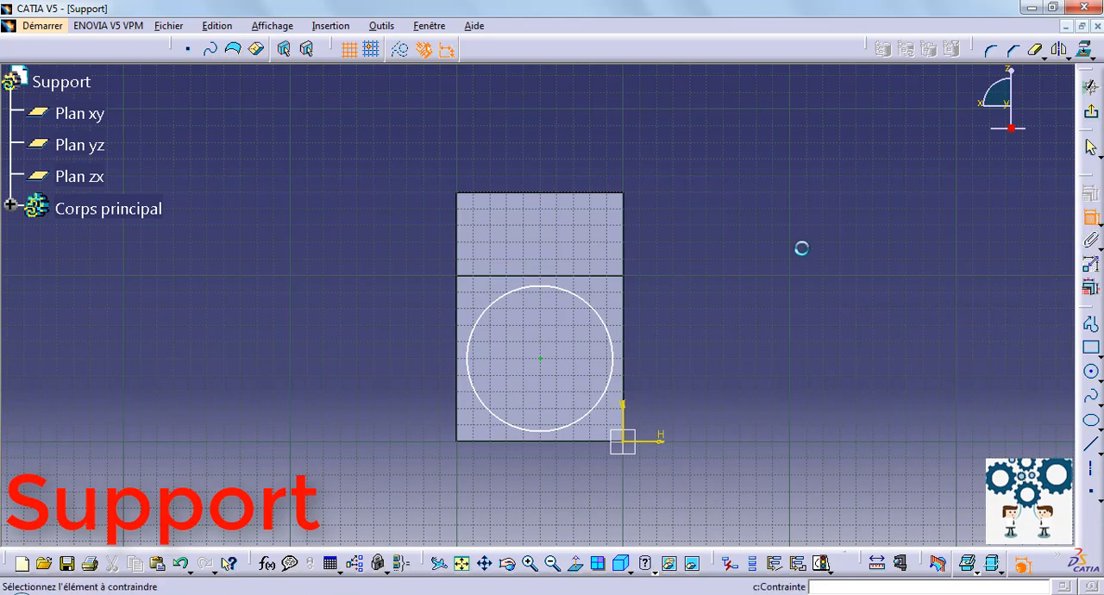
pyautogui.click(594, 308)
pyautogui.click(833, 319)
pyautogui.doubleClick(834, 317)
pyautogui.write('20')
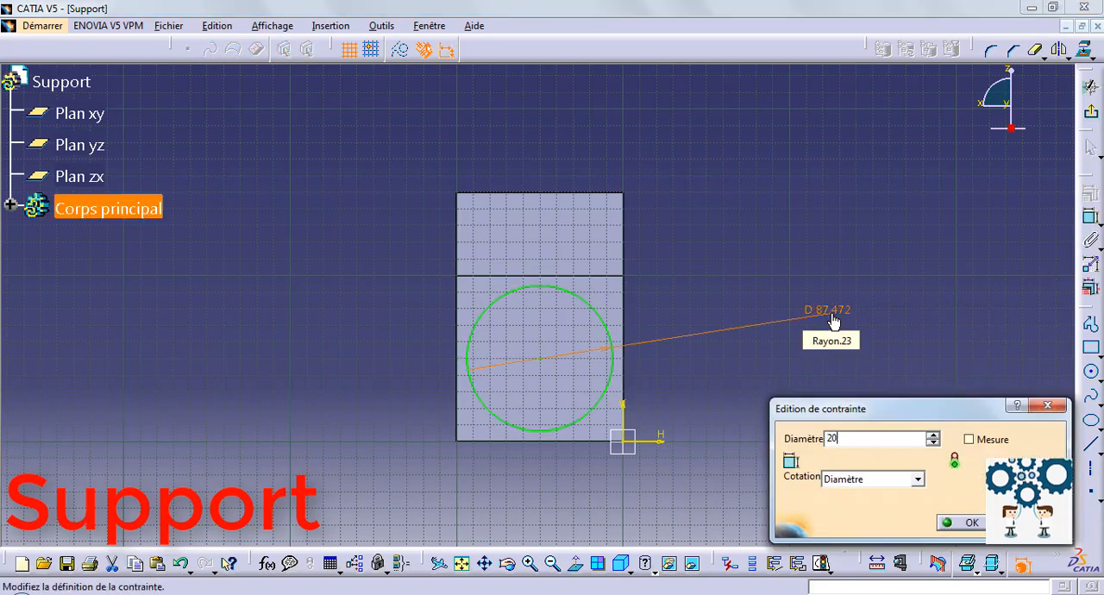
pyautogui.press('Return')
pyautogui.click(873, 251)
# Exit the sketch and cut the circle through the shorter arm as a pocket 100 mm deep.
pyautogui.click(1089, 87)
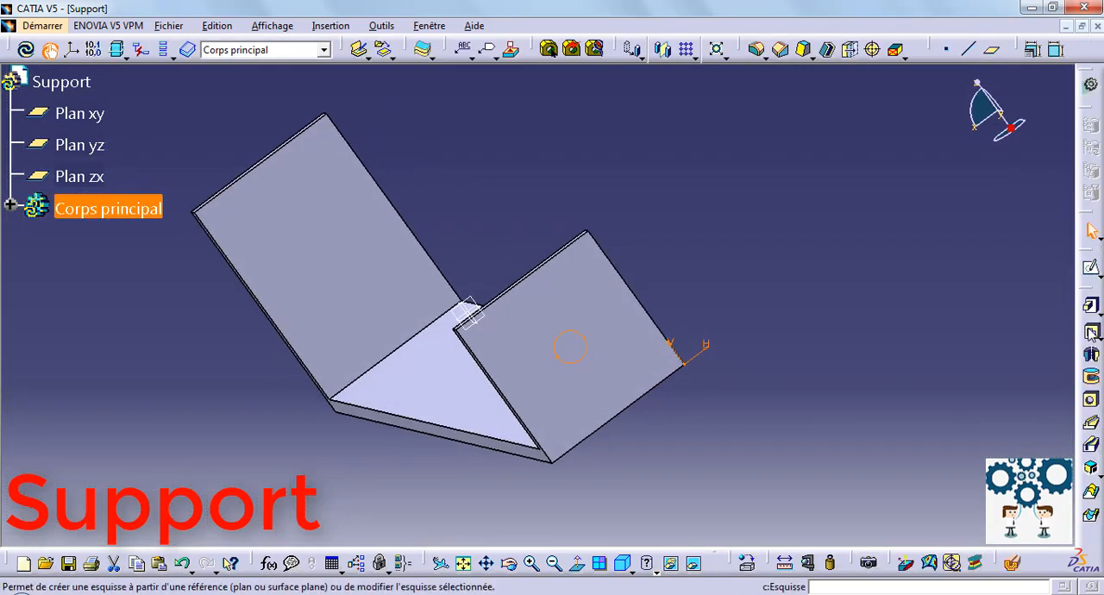
pyautogui.click(1091, 332)
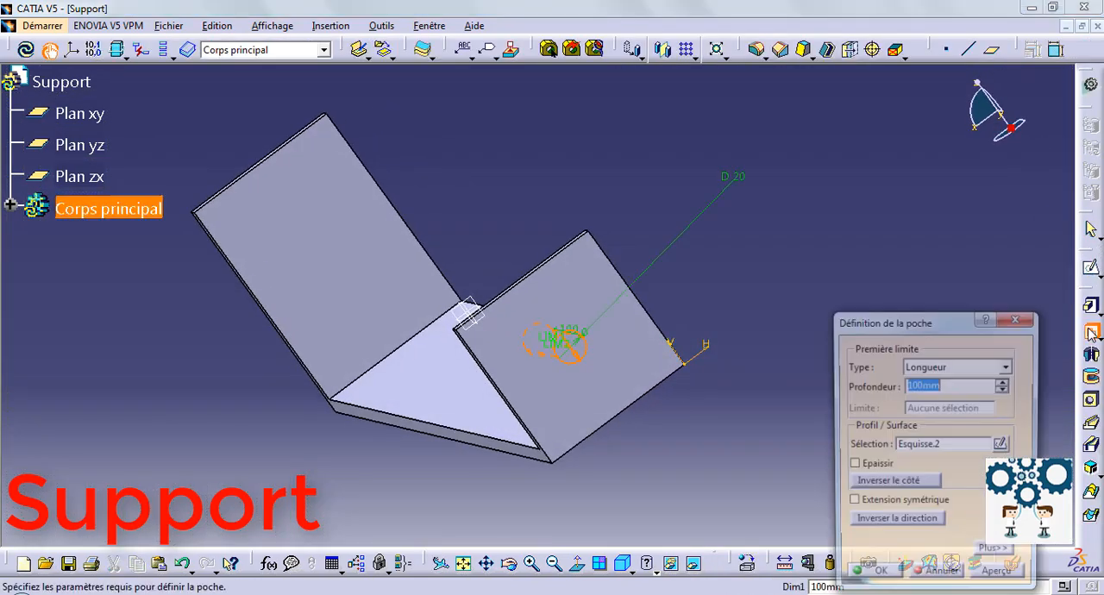
pyautogui.click(875, 579)
# Start a sketch on the outer face of the taller arm and draw a circle about 100 mm in diameter beside the face.
pyautogui.moveTo(648, 219)
pyautogui.mouseDown(button='middle')
pyautogui.moveTo(530, 365)
pyautogui.moveTo(366, 360)
pyautogui.moveTo(763, 207)
pyautogui.moveTo(488, 271)
pyautogui.mouseUp(button='middle')
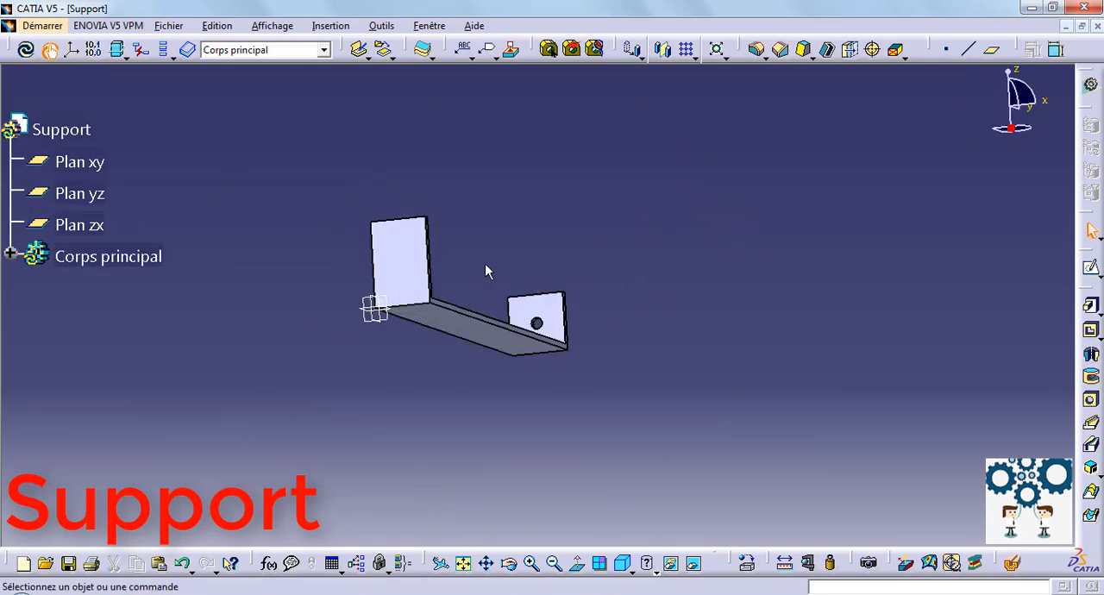
pyautogui.click(416, 260)
pyautogui.click(1091, 270)
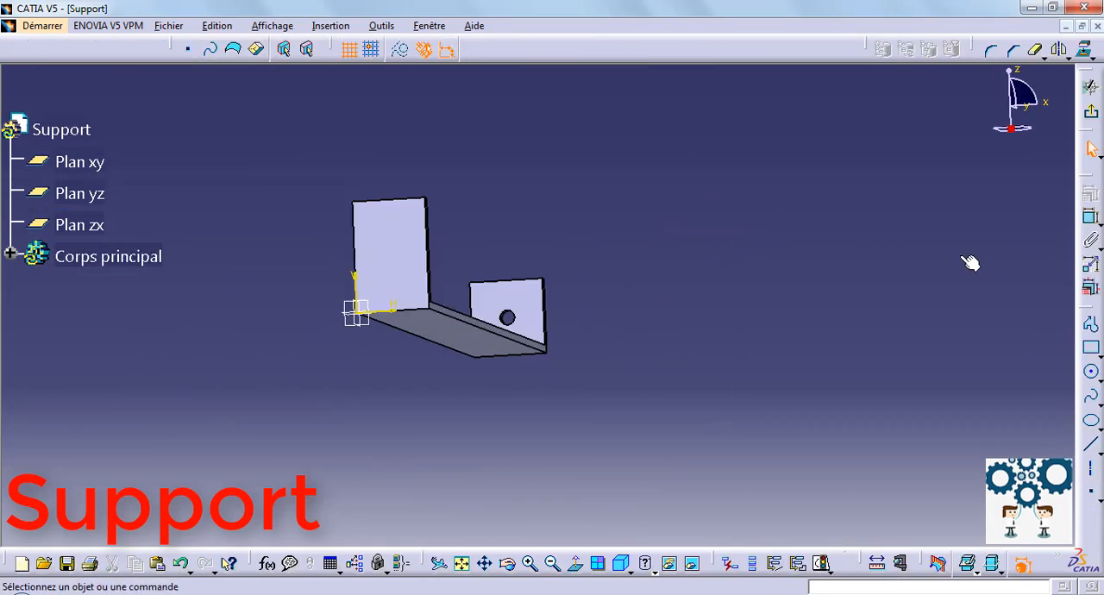
pyautogui.moveTo(754, 251)
pyautogui.mouseDown(button='middle')
pyautogui.moveTo(929, 370)
pyautogui.moveTo(910, 415)
pyautogui.moveTo(912, 350)
pyautogui.moveTo(842, 255)
pyautogui.mouseUp(button='middle')
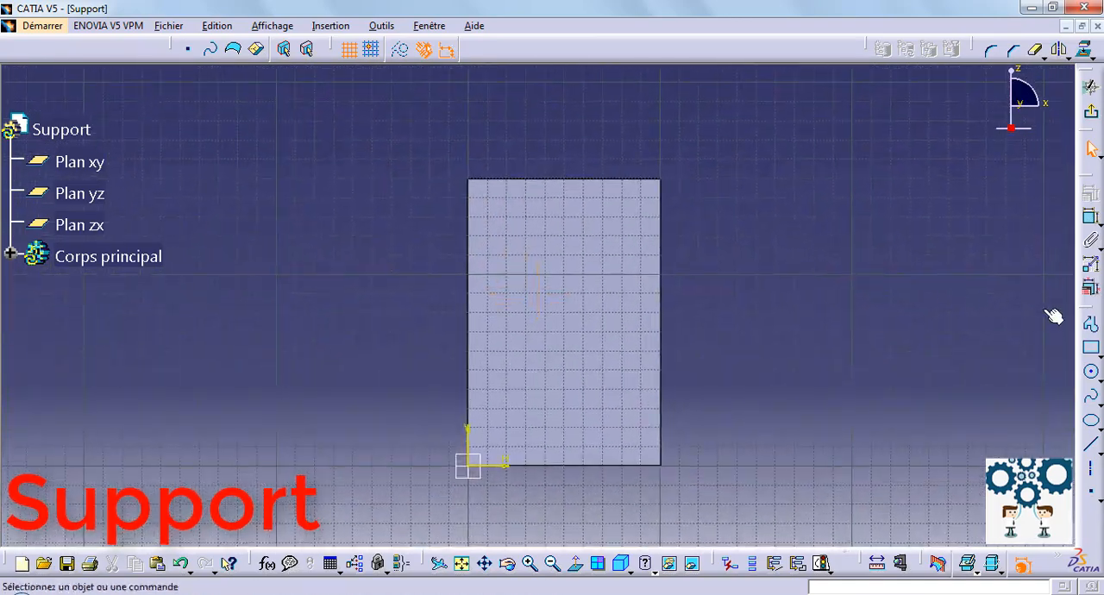
pyautogui.click(1091, 371)
pyautogui.click(910, 305)
pyautogui.click(983, 372)
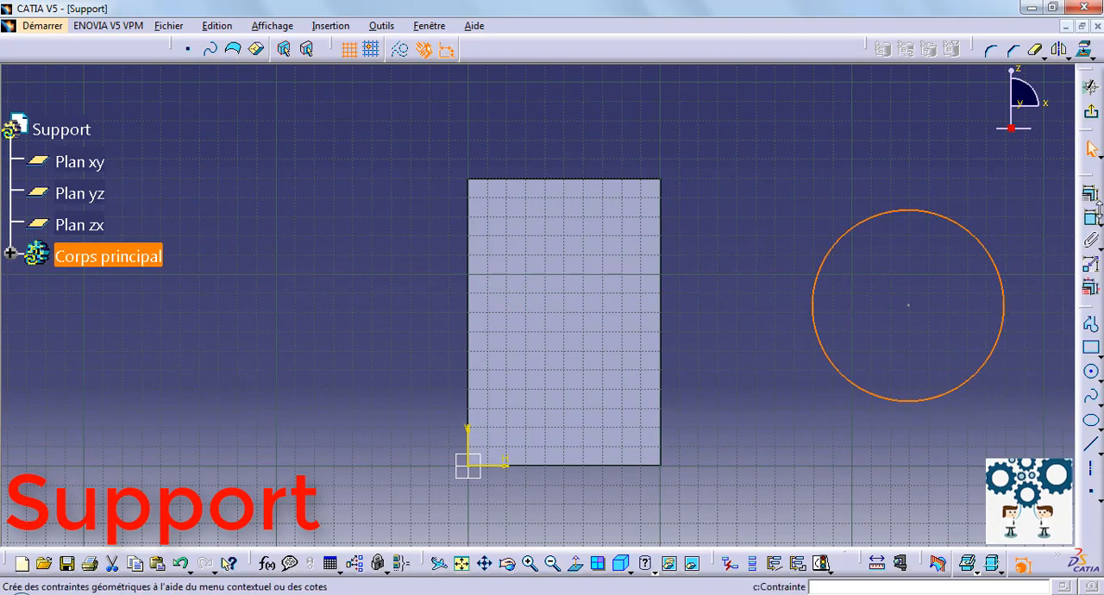
# Dimension the circle beside the taller arm and set its diameter to 20 mm.
pyautogui.click(1091, 218)
pyautogui.click(944, 191)
pyautogui.doubleClick(949, 186)
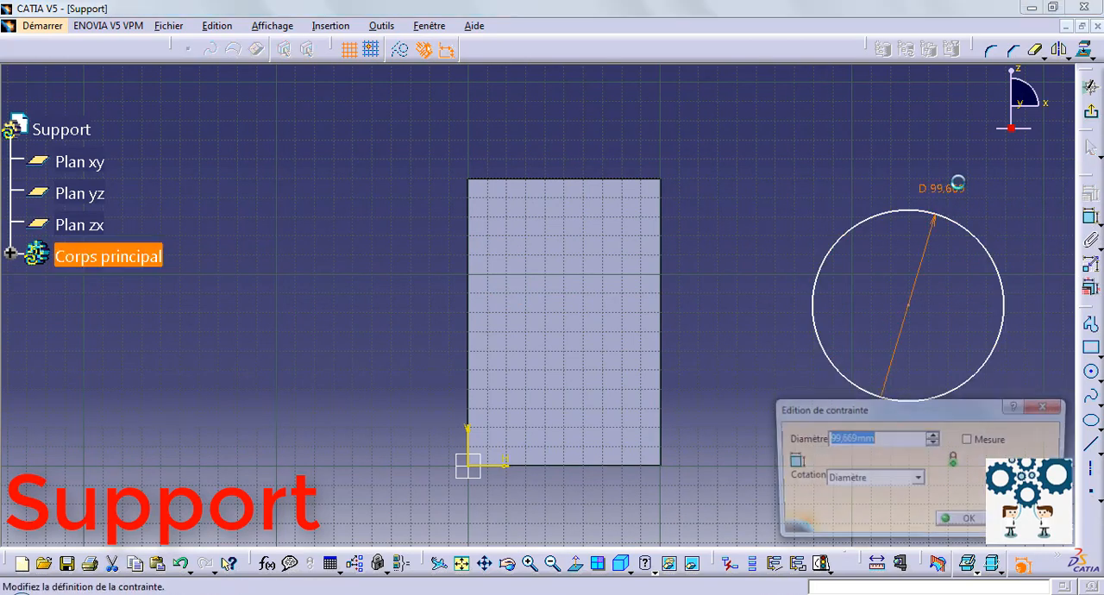
pyautogui.write('20')
pyautogui.press('Return')
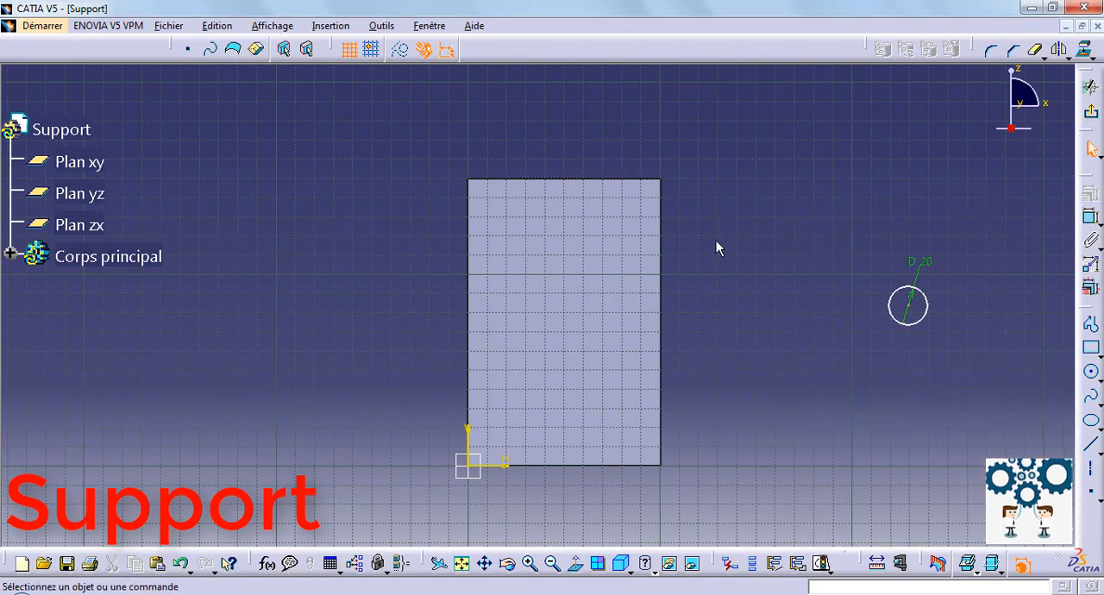
# Centre the circle between the taller arm's two vertical edges with an equidistance constraint on its centre point.
pyautogui.keyDown('ctrl'); pyautogui.click(469, 296); pyautogui.keyUp('ctrl')
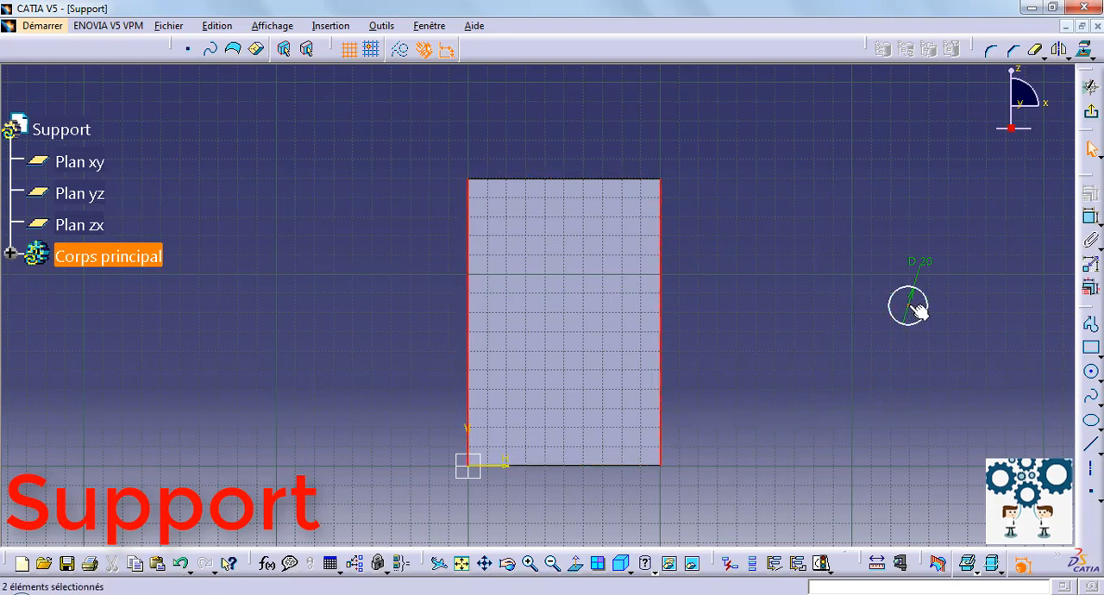
pyautogui.keyDown('ctrl'); pyautogui.click(908, 306); pyautogui.keyUp('ctrl')
pyautogui.click(1092, 197)
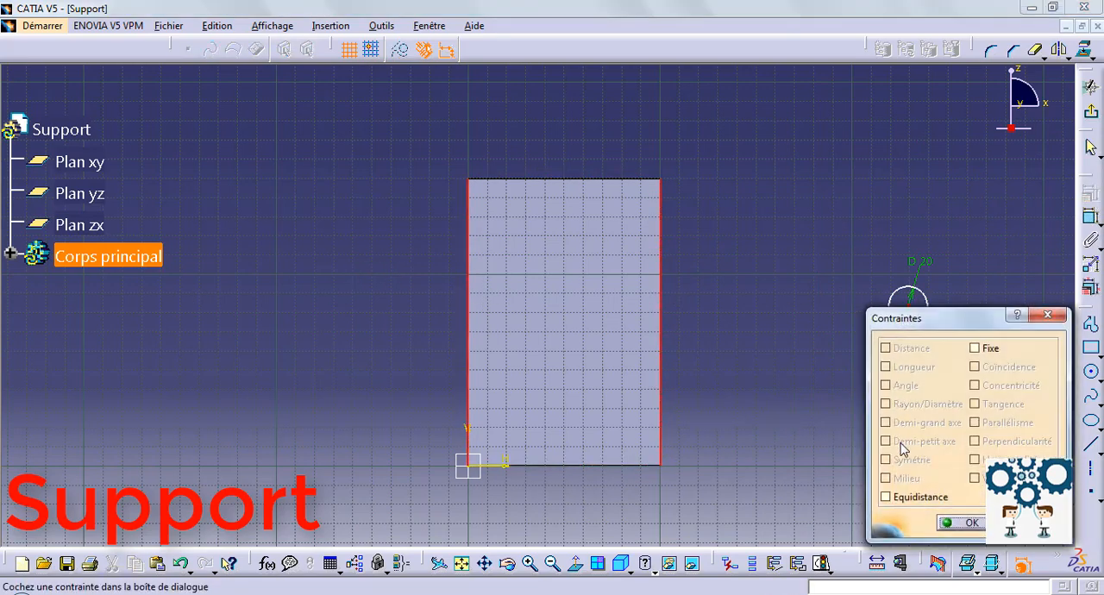
pyautogui.click(886, 495)
pyautogui.click(964, 521)
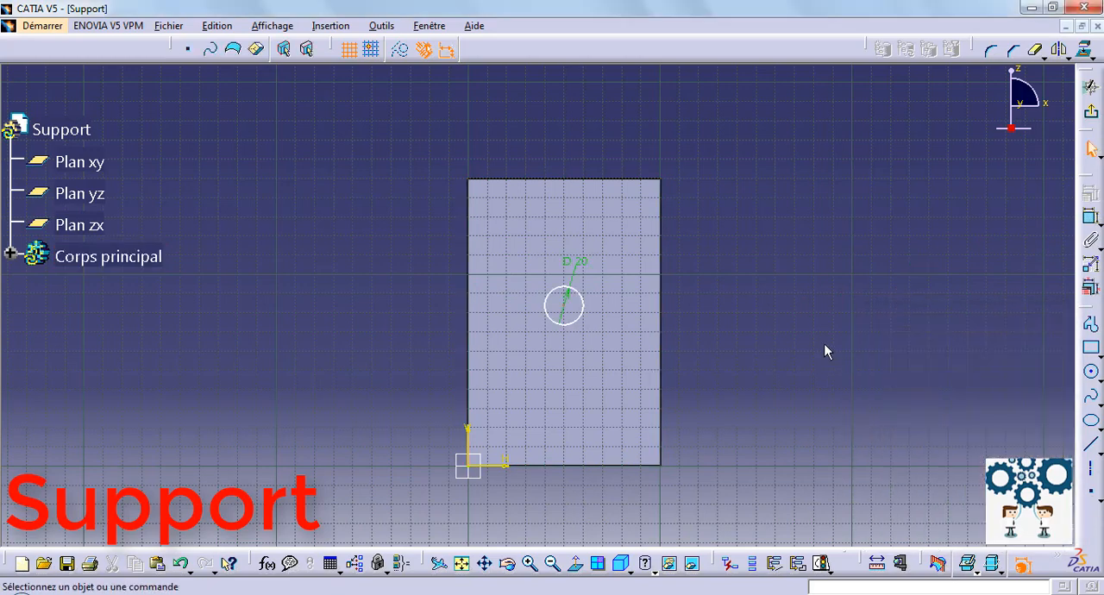
# Dimension the height of the circle's centre above the taller arm's lower edge and set it to 100 mm.
pyautogui.click(1091, 216)
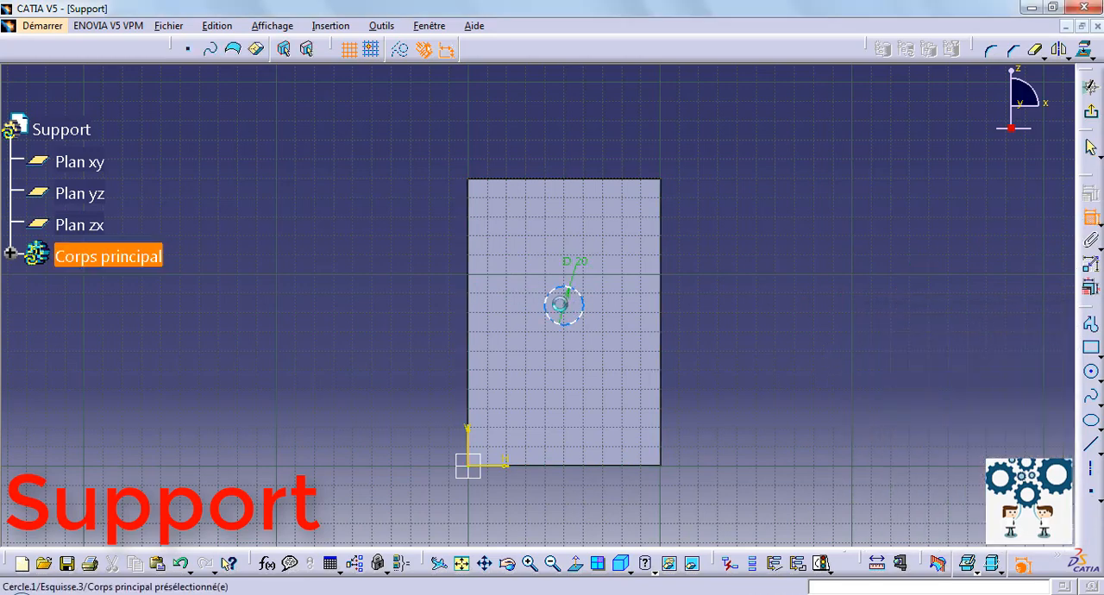
pyautogui.click(567, 306)
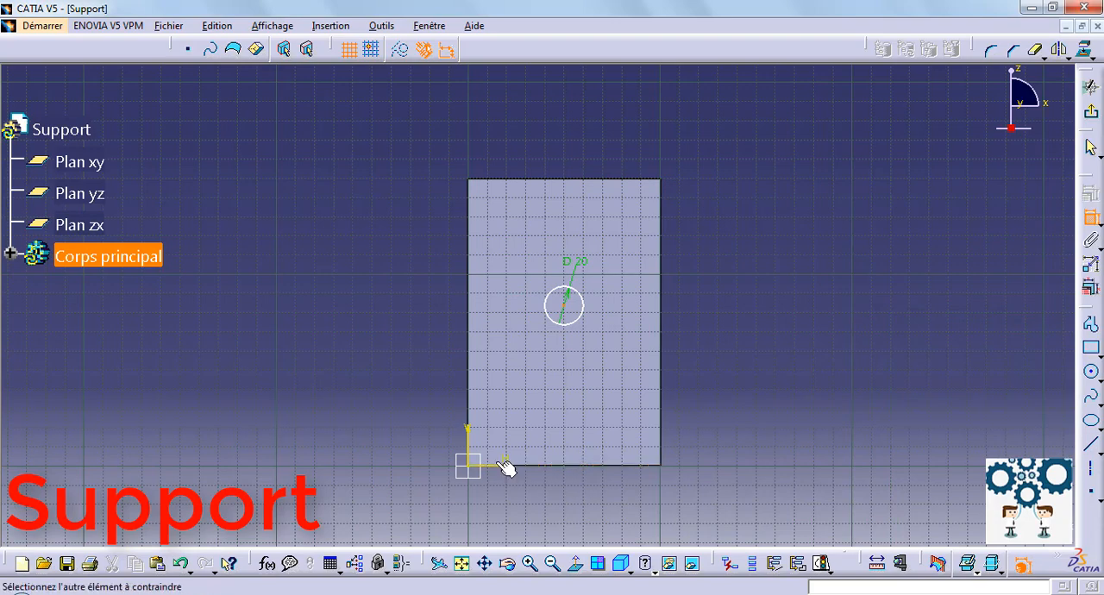
pyautogui.click(561, 466)
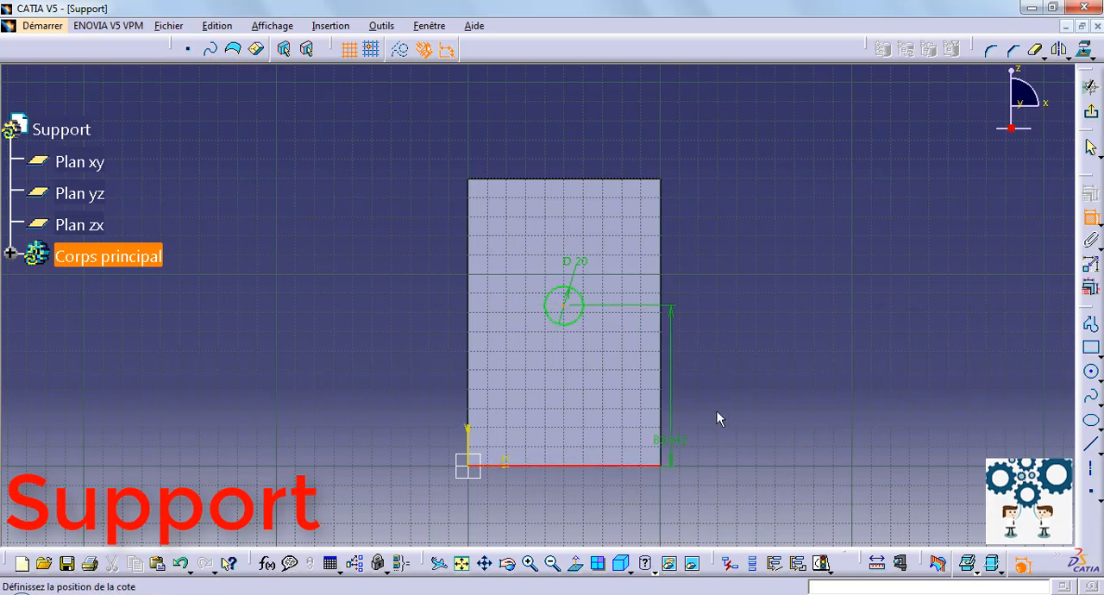
pyautogui.click(730, 385)
pyautogui.doubleClick(731, 385)
pyautogui.write('10')
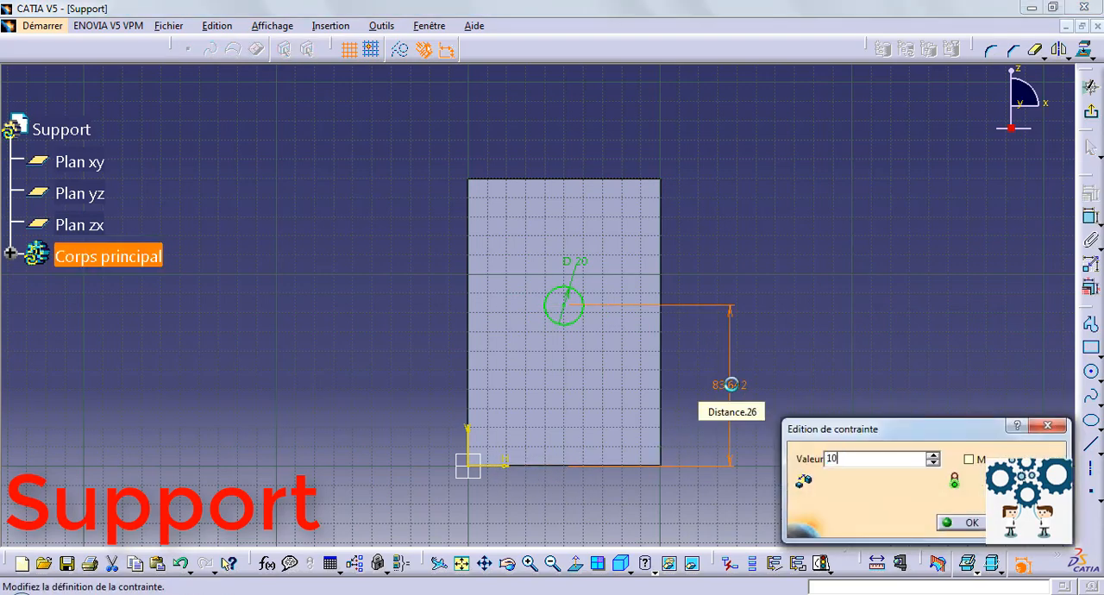
pyautogui.write('0')
pyautogui.press('Return')
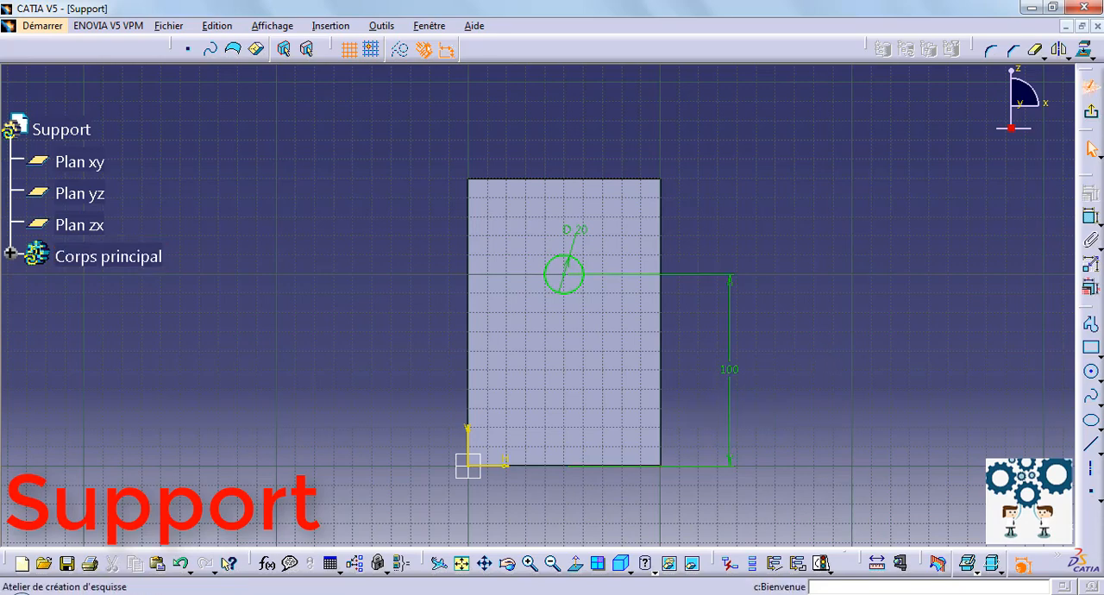
# Exit the sketch and cut the 20 mm circle through the taller arm as a pocket 100 mm deep.
pyautogui.click(1091, 110)
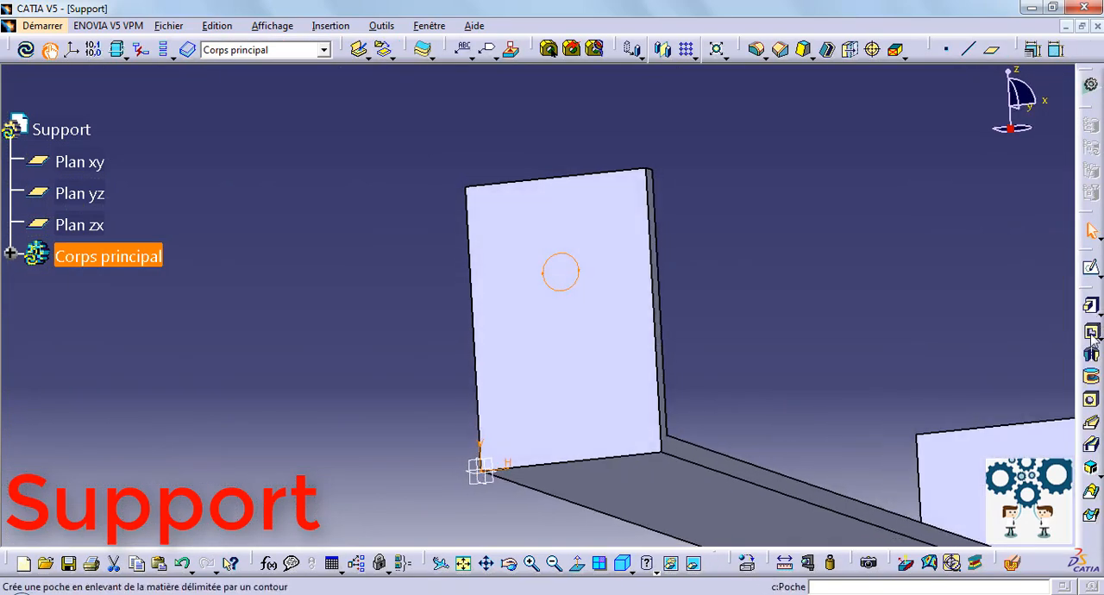
pyautogui.click(1092, 334)
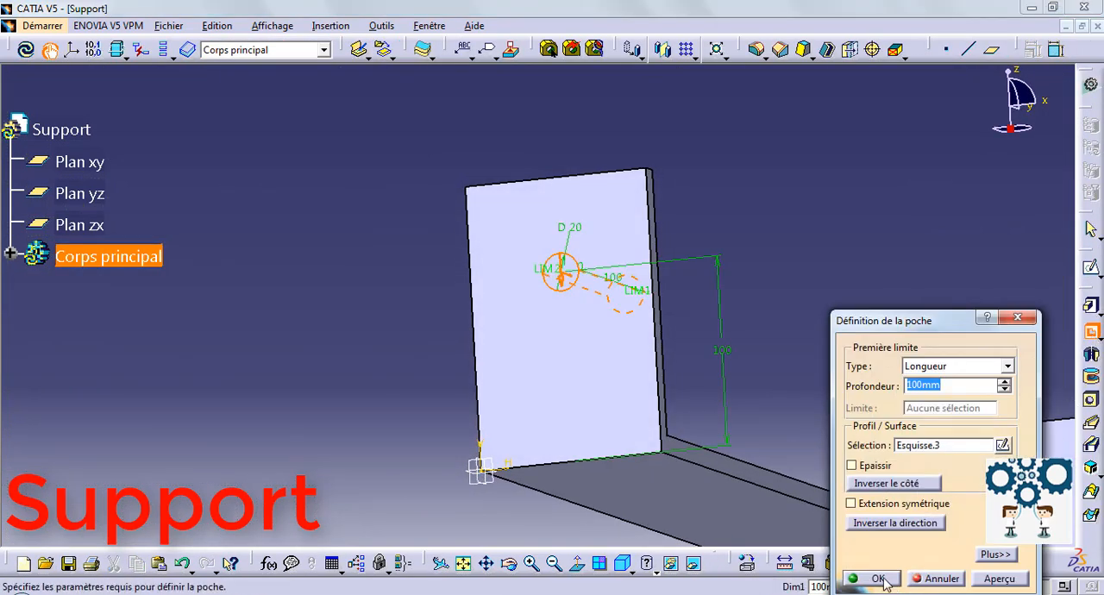
pyautogui.click(886, 584)
# Round the two upper corner edges of each arm with a 50 mm edge fillet, using tangency selection.
pyautogui.moveTo(767, 262); pyautogui.dragTo(666, 292, button='middle')
pyautogui.moveTo(607, 188); pyautogui.dragTo(610, 362, button='middle')
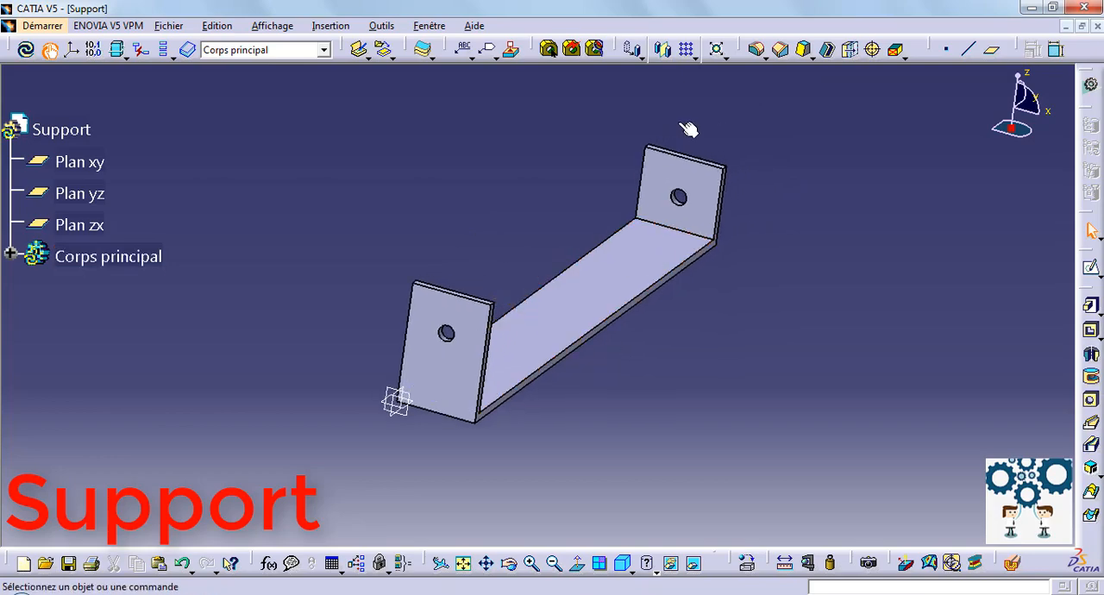
pyautogui.click(760, 53)
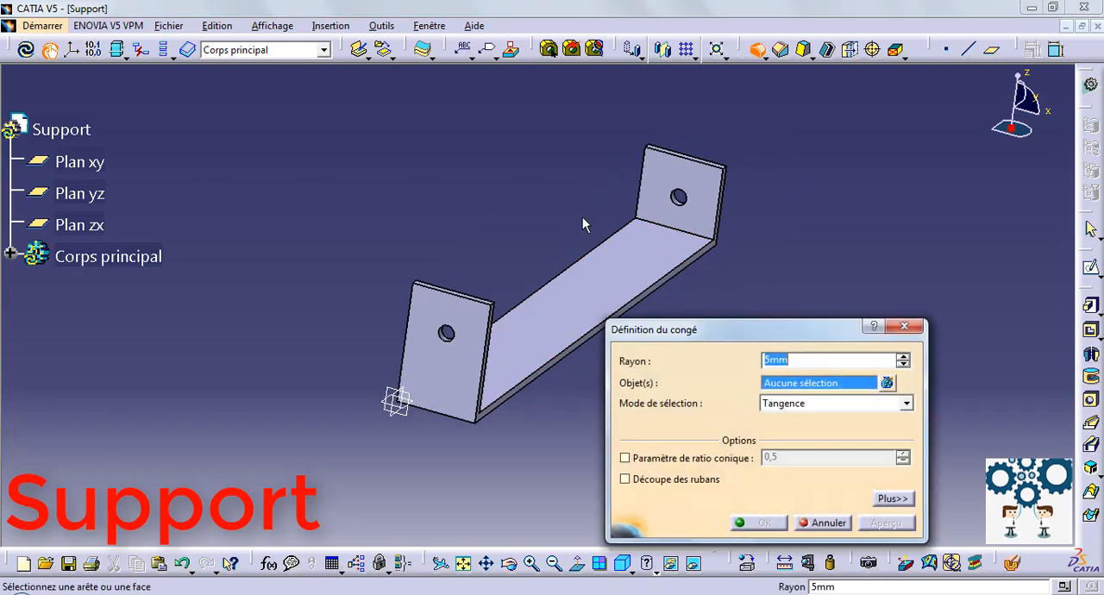
pyautogui.moveTo(537, 269); pyautogui.dragTo(383, 347, button='middle')
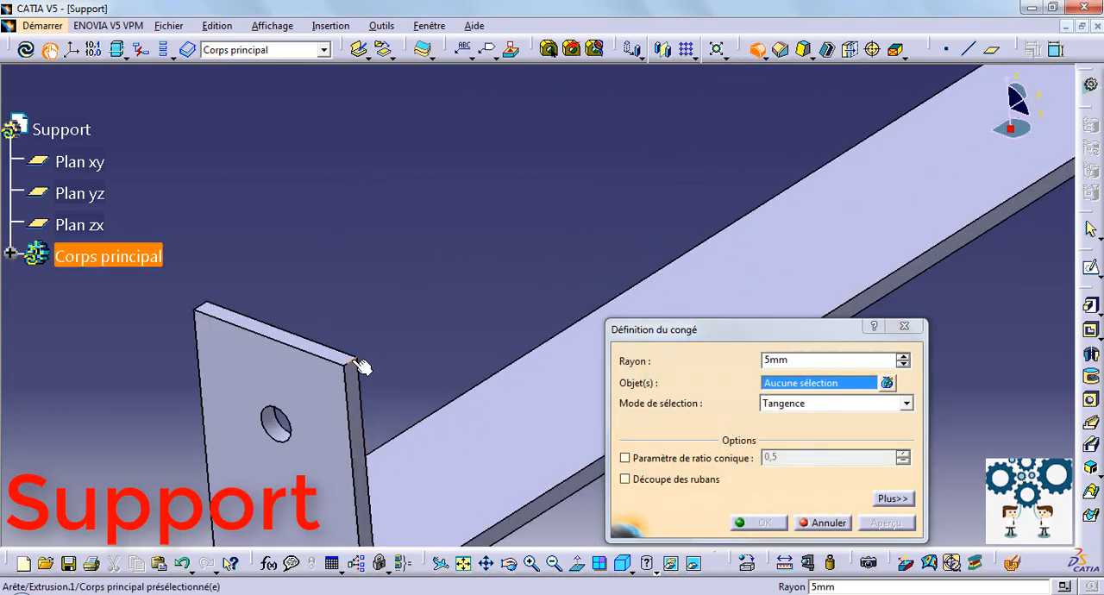
pyautogui.click(352, 363)
pyautogui.click(207, 311)
pyautogui.moveTo(402, 220); pyautogui.dragTo(552, 276, button='middle')
pyautogui.click(719, 89)
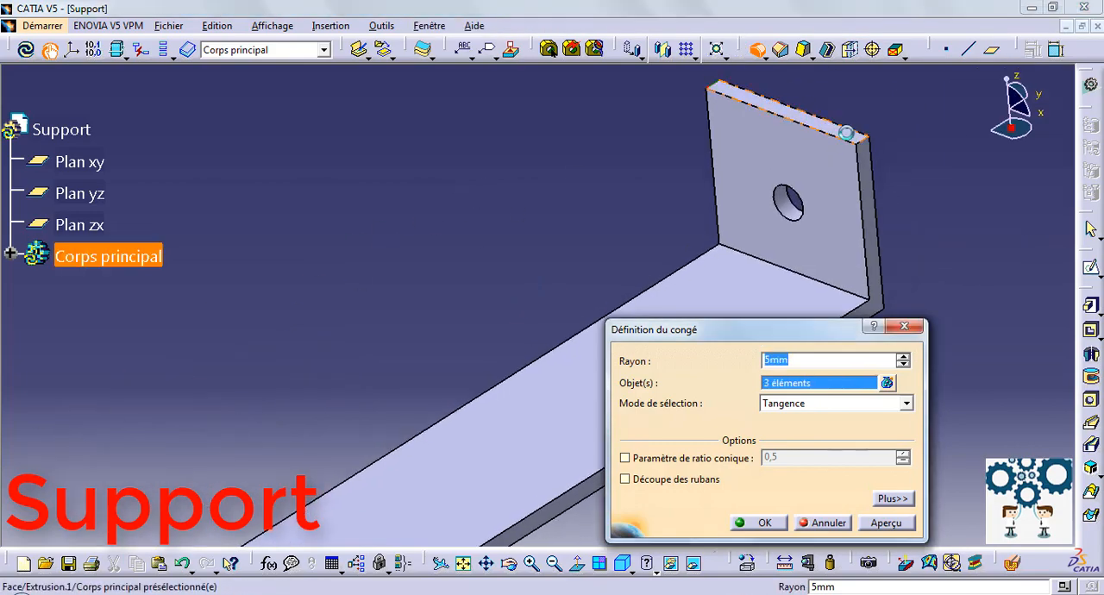
pyautogui.click(866, 141)
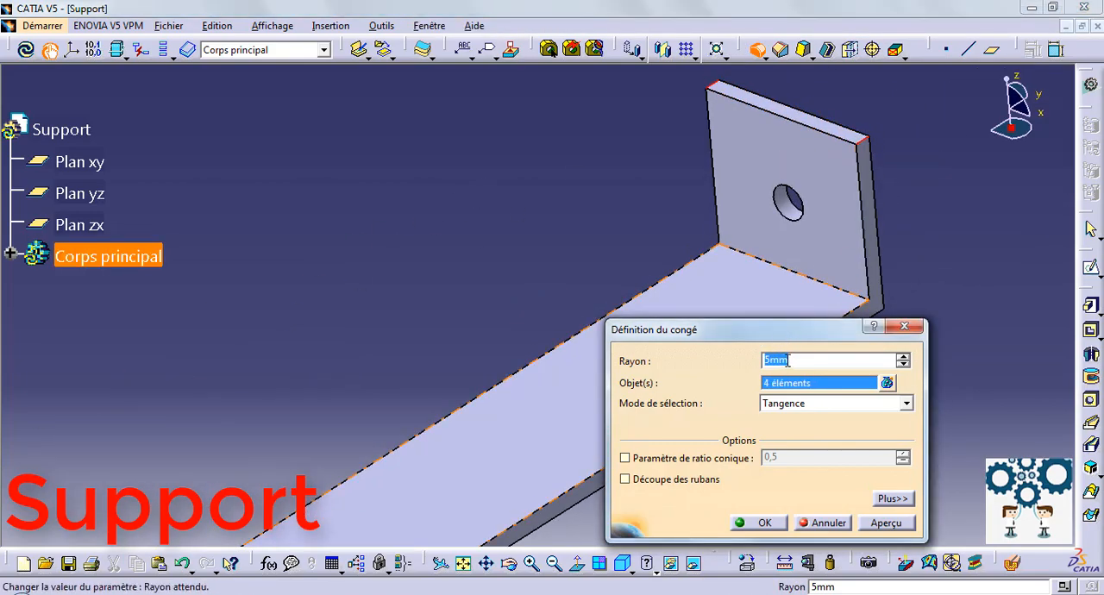
pyautogui.press('Return')
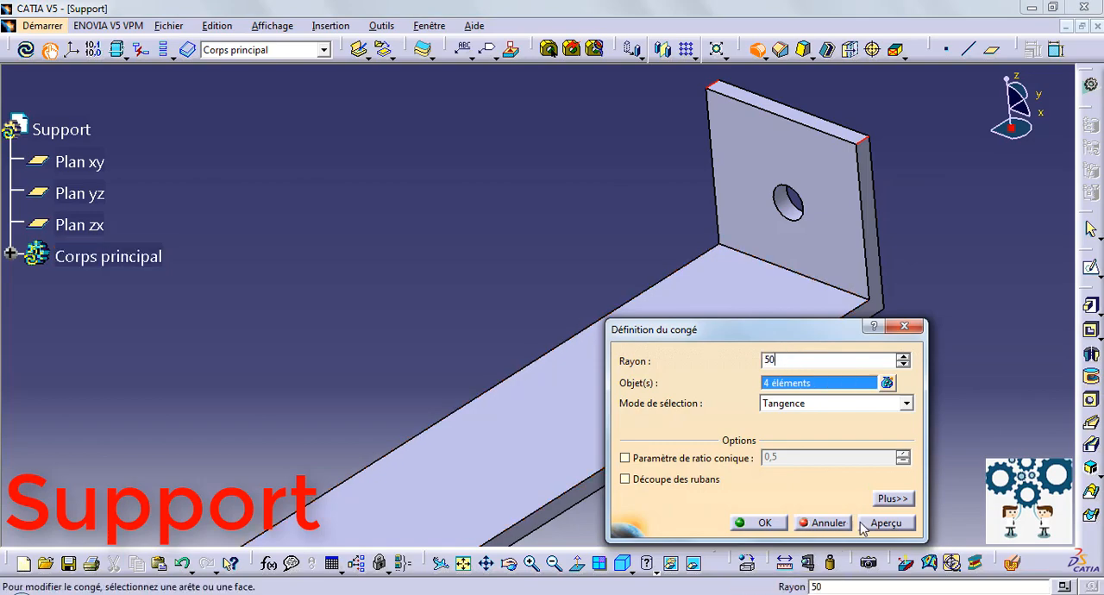
pyautogui.moveTo(359, 301); pyautogui.dragTo(404, 452, button='middle')
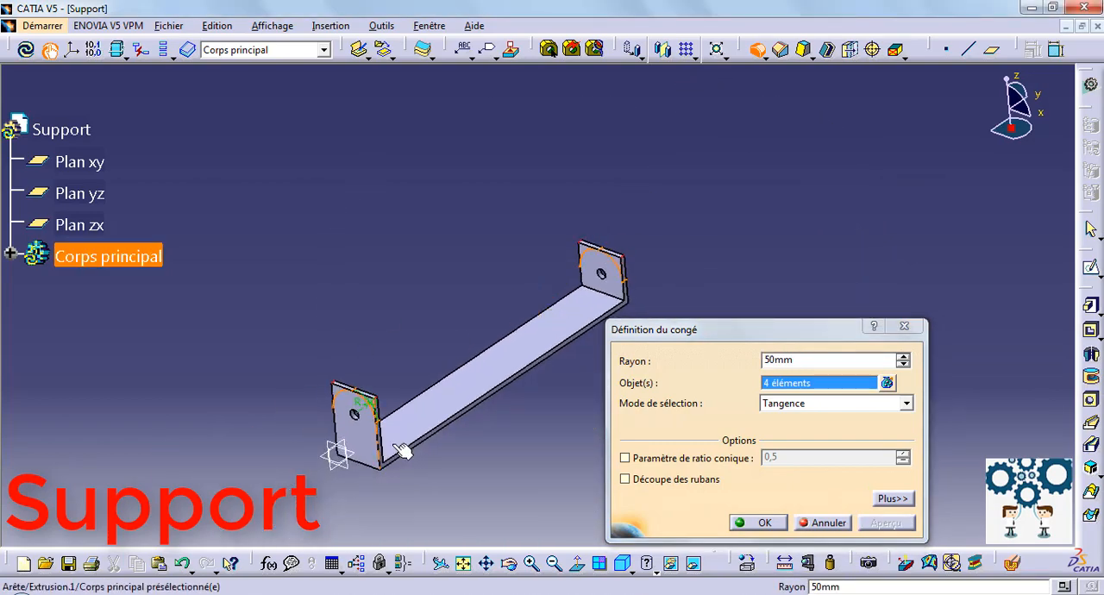
pyautogui.click(762, 522)
# Change the fill colour of the main body (Corps principal) to blue in its graphic properties.
pyautogui.moveTo(500, 466); pyautogui.dragTo(332, 373, button='middle')
pyautogui.moveTo(481, 377); pyautogui.dragTo(320, 328, button='middle')
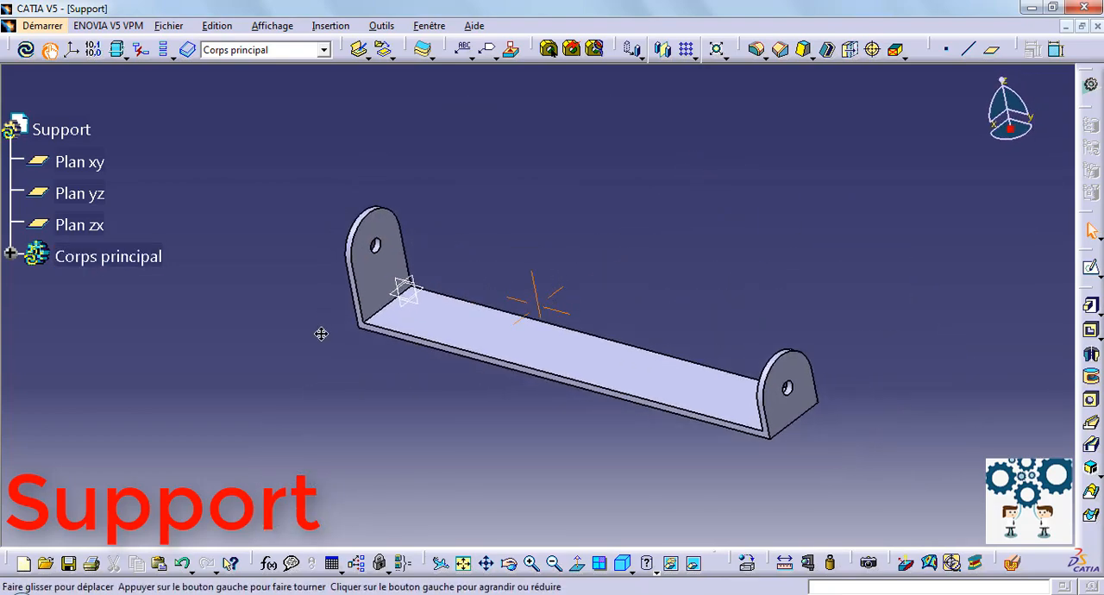
pyautogui.rightClick(69, 162)
pyautogui.click(259, 141)
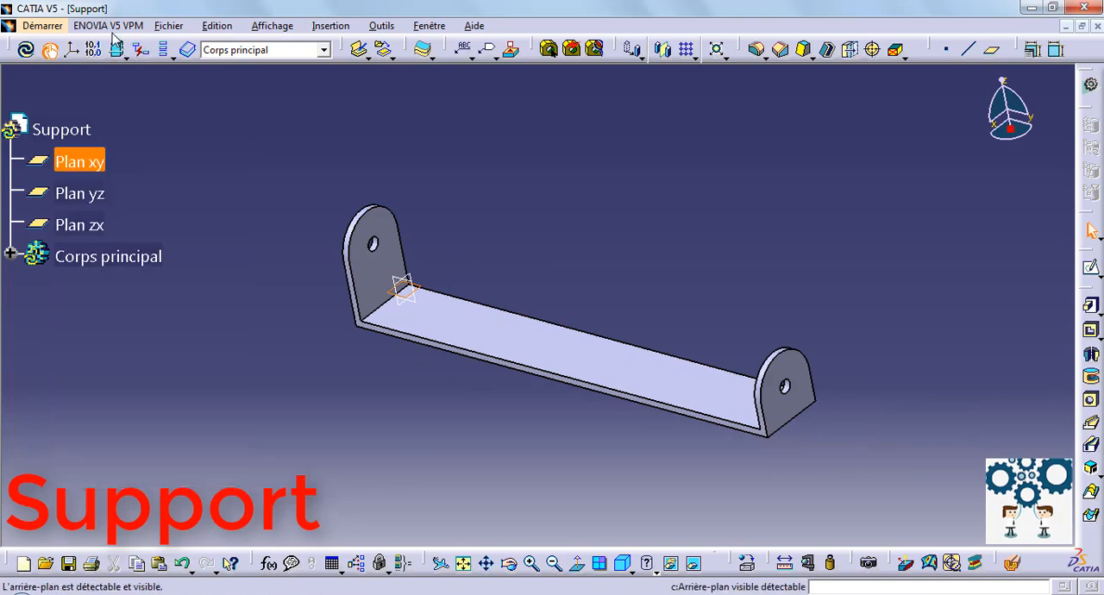
pyautogui.click(145, 255)
pyautogui.rightClick(143, 257)
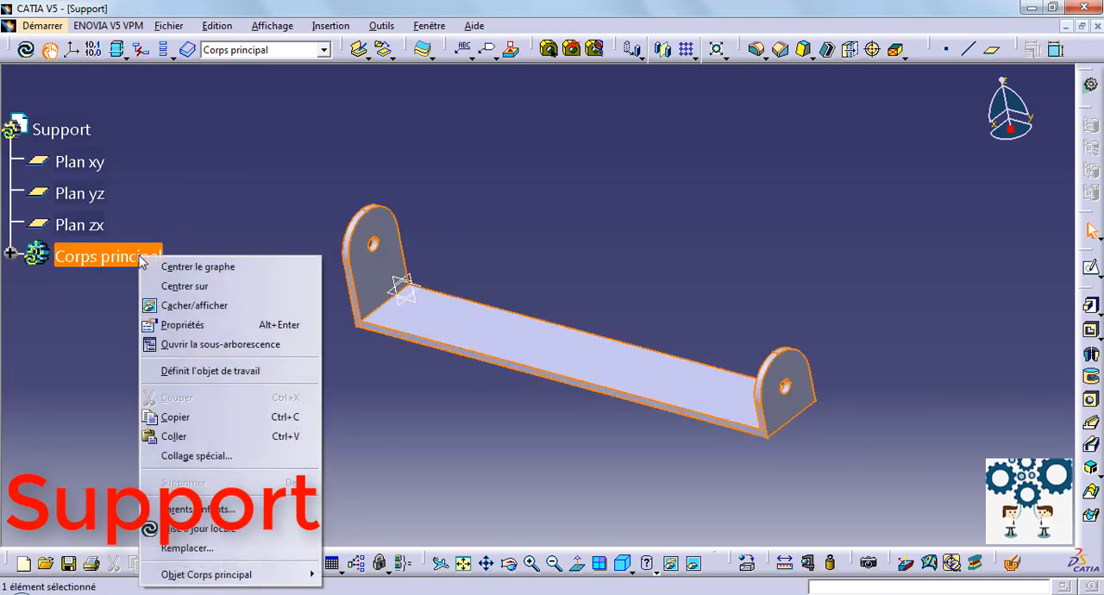
pyautogui.click(229, 324)
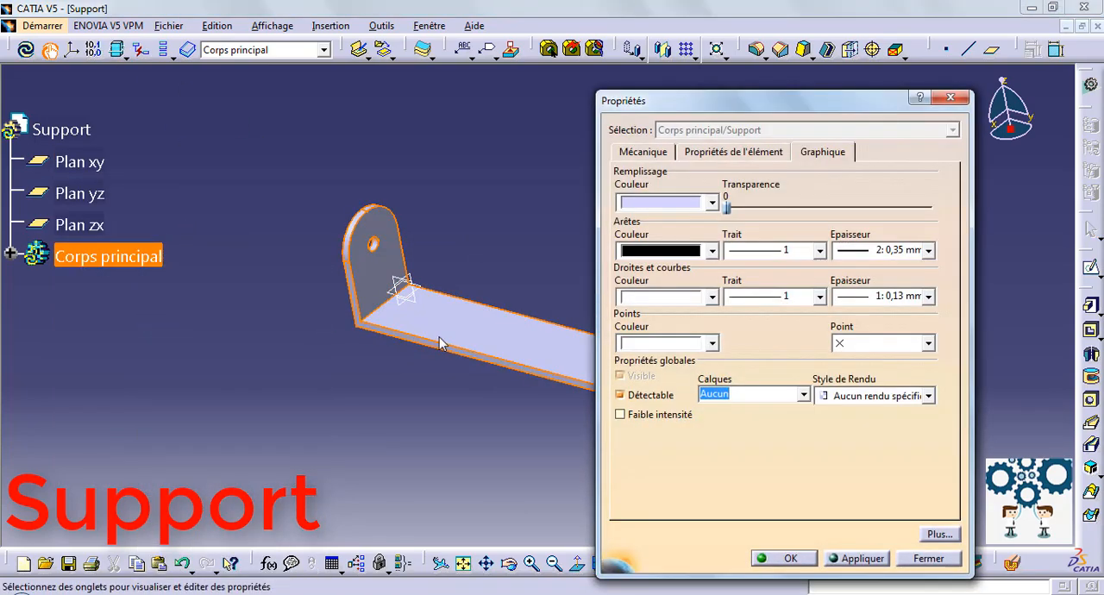
pyautogui.click(713, 202)
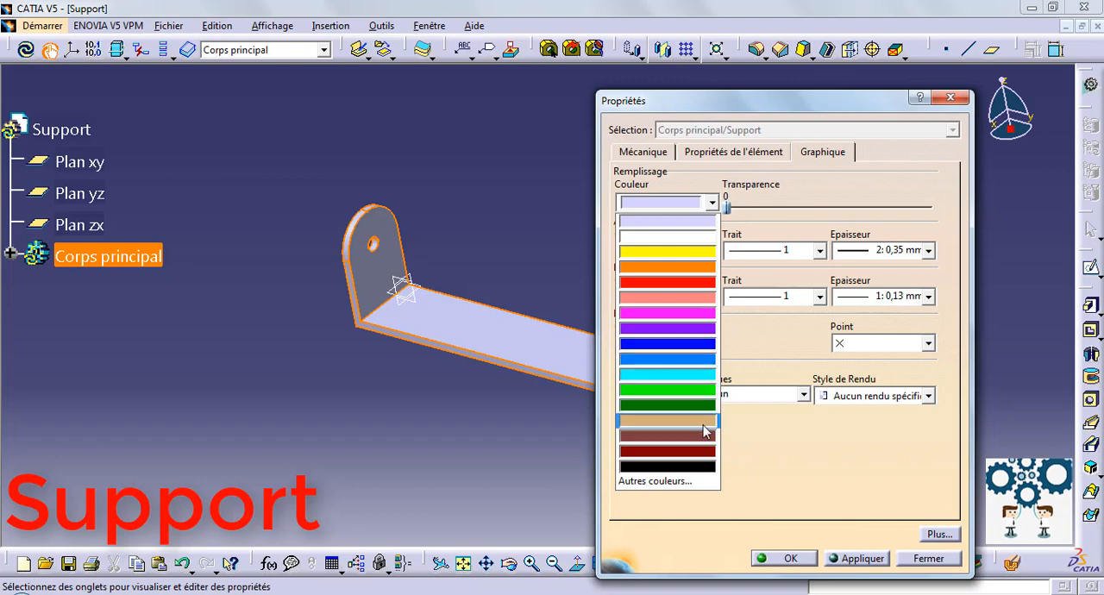
pyautogui.click(678, 344)
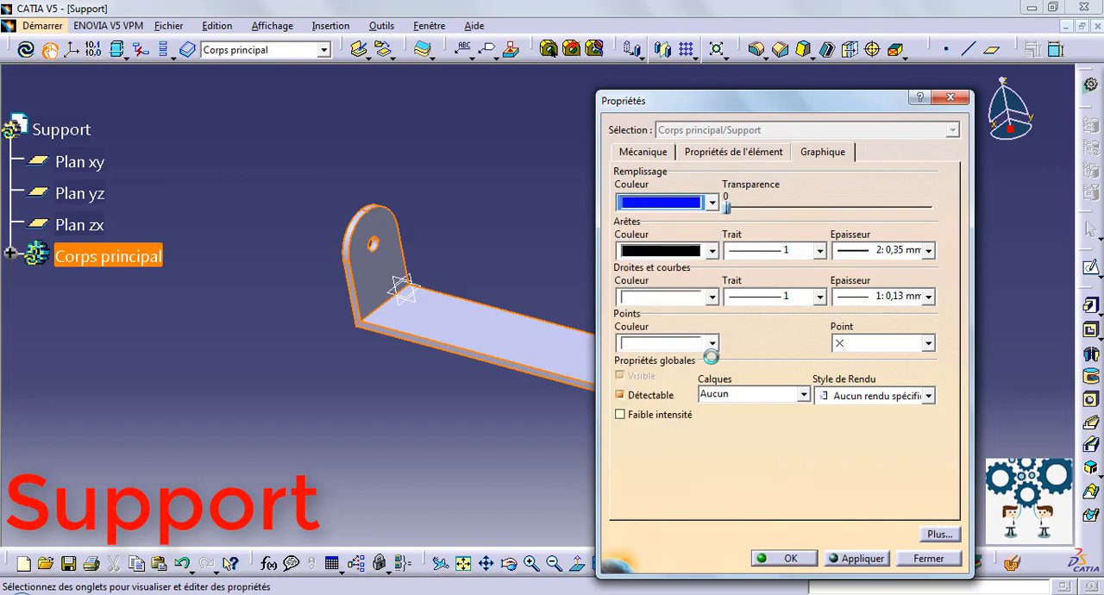
pyautogui.click(842, 559)
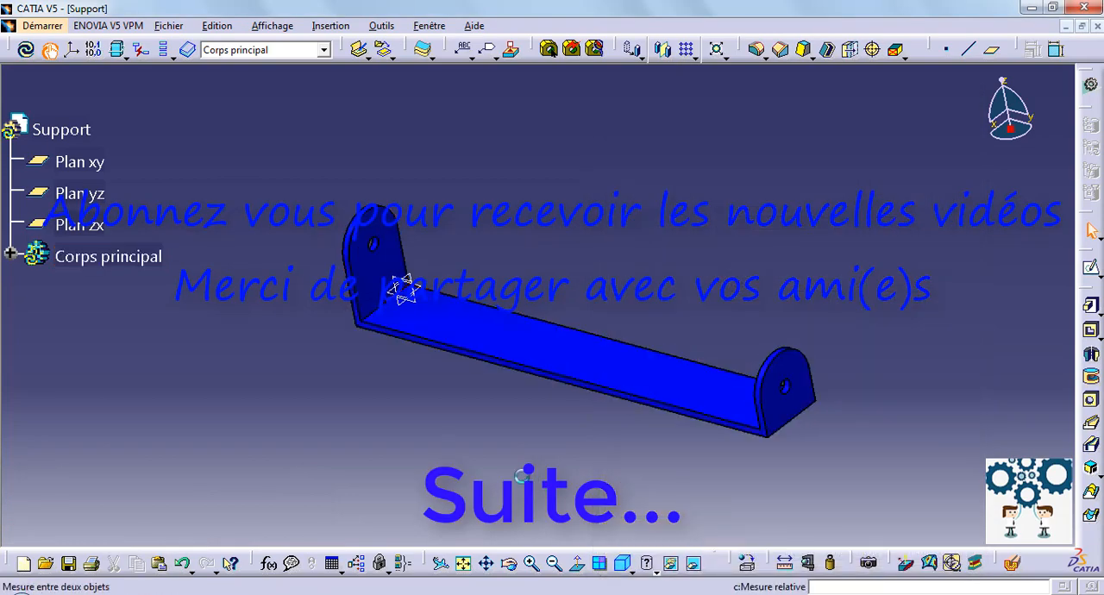